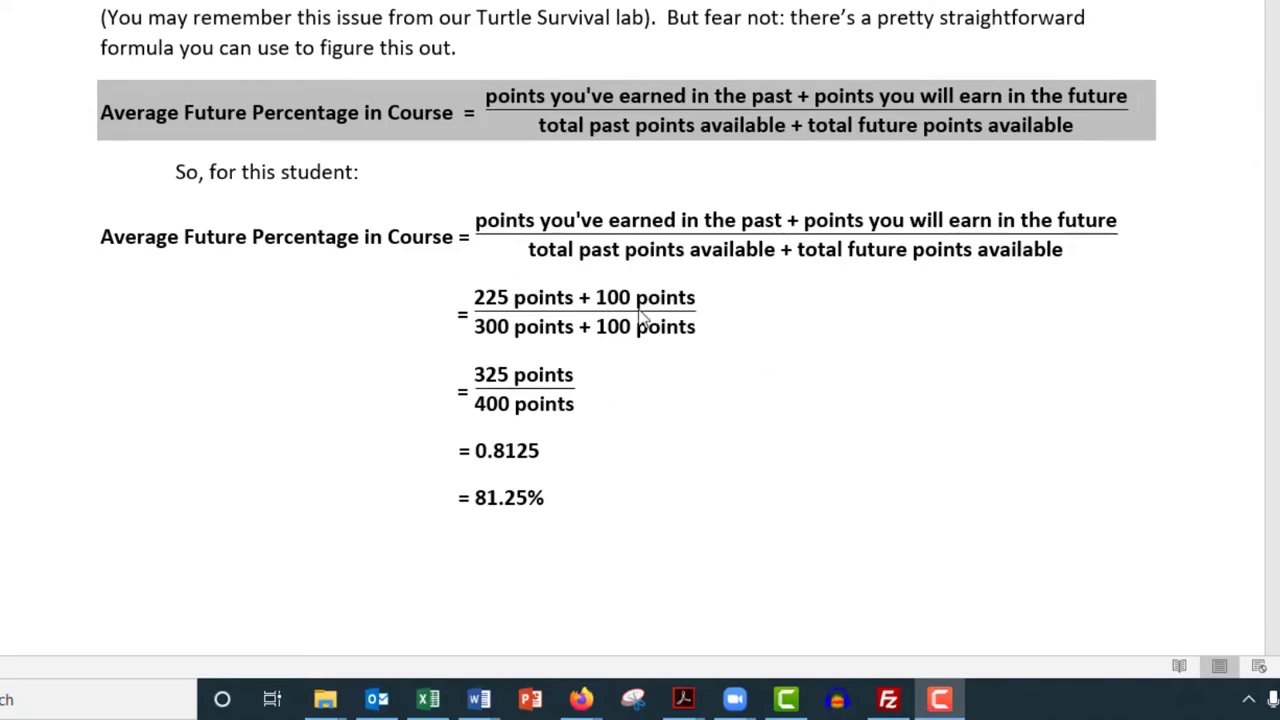
- Look over the homework's average future percentage formula, worked example and follow-up questions
scroll(676, 422, "down", 15)
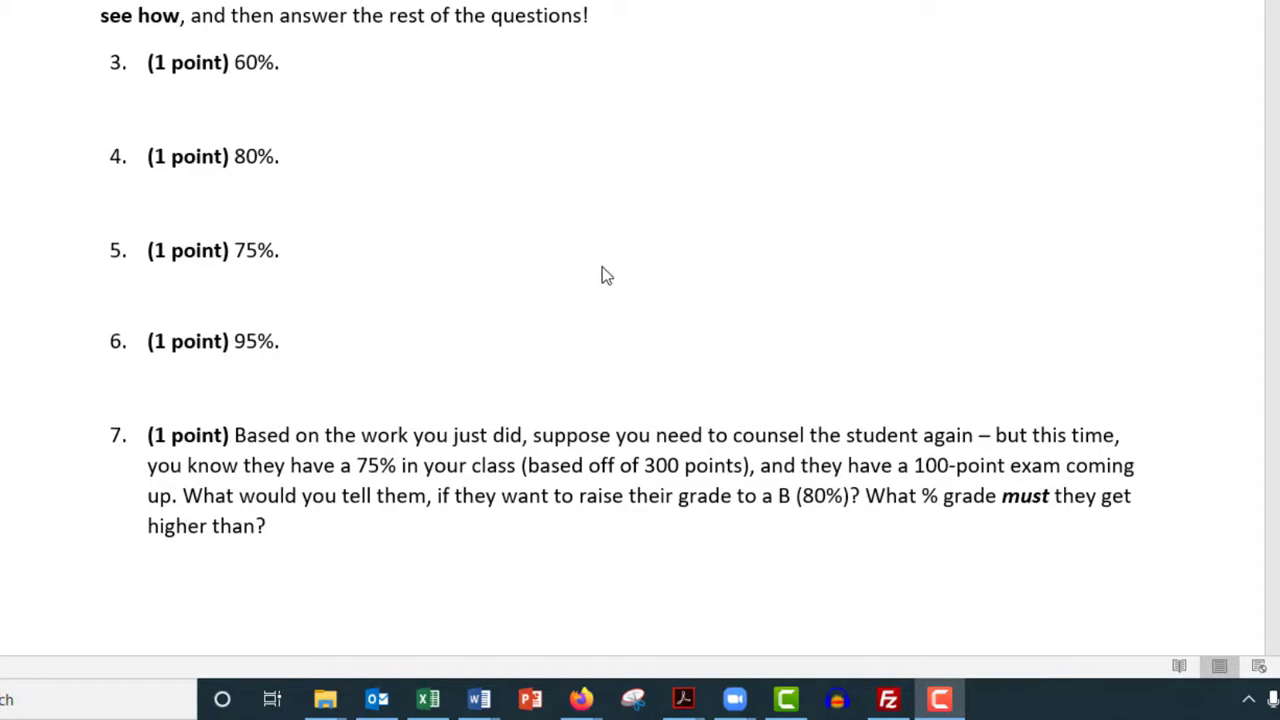
scroll(620, 340, "up", 10)
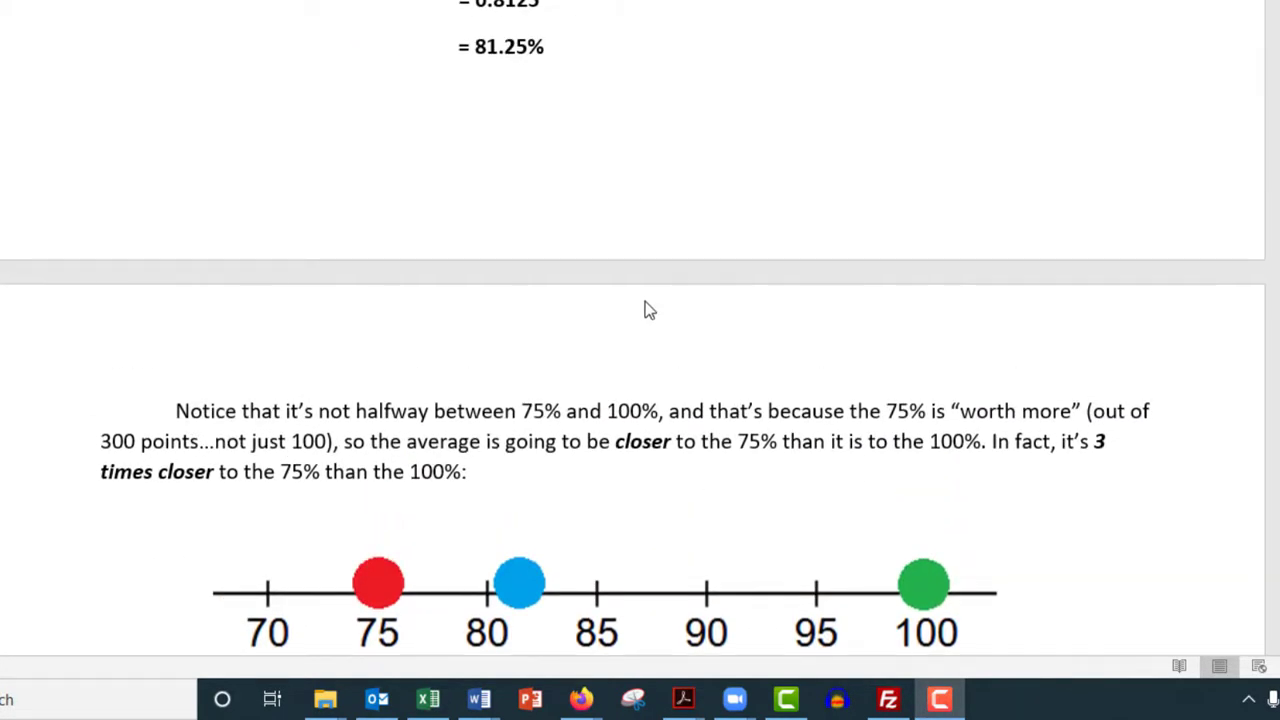
scroll(645, 305, "up", 4)
scroll(677, 113, "up", 3)
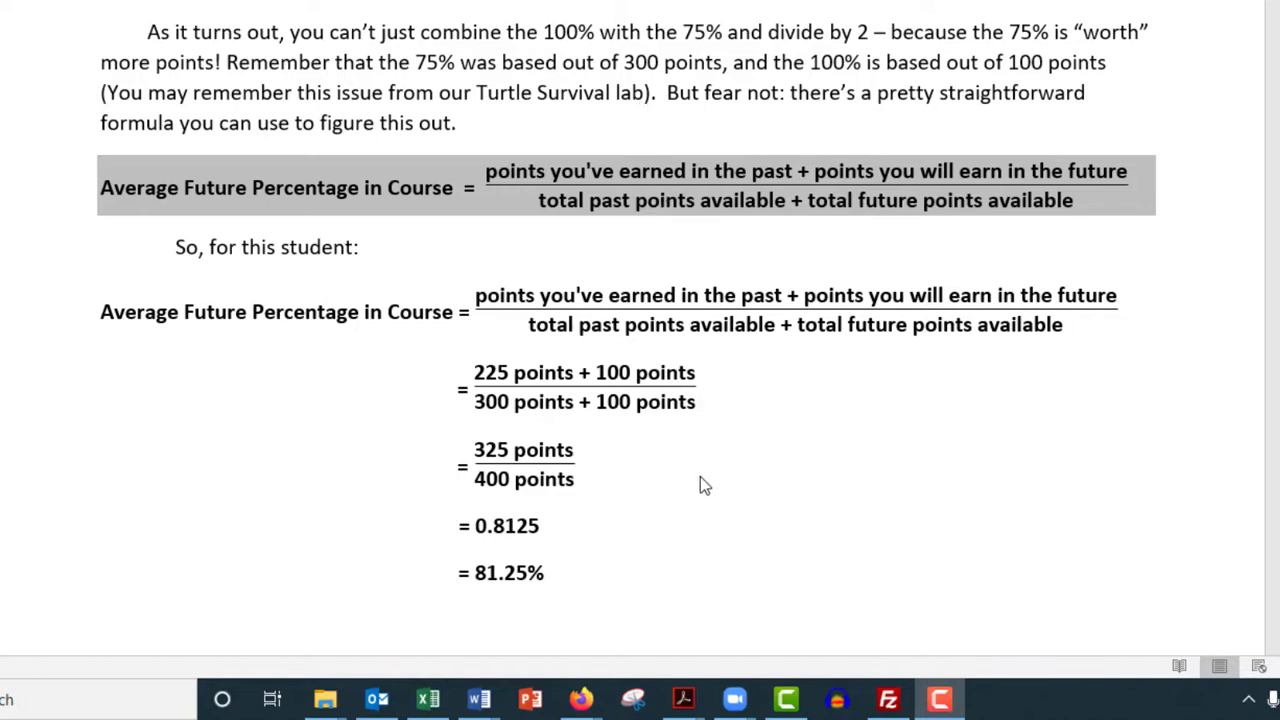
- Switch to Firefox and load google.com in a new tab
mouse_move(580, 700)
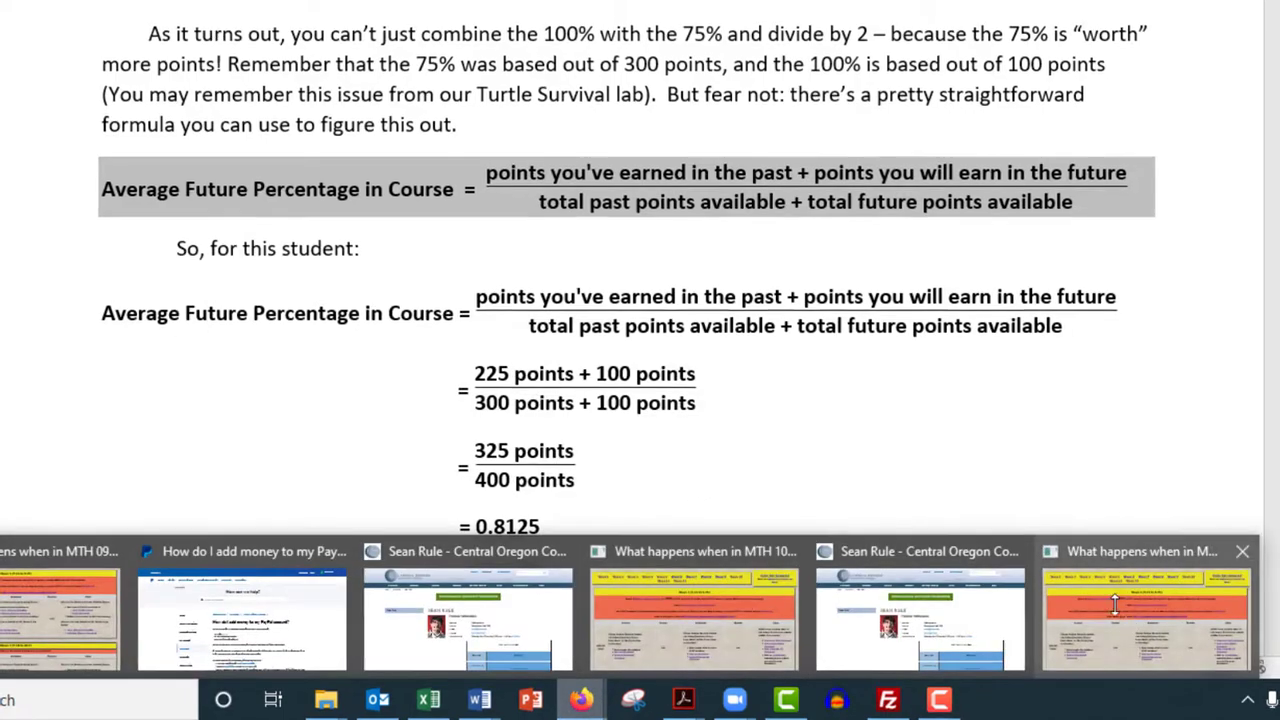
left_click(1114, 603)
left_click(963, 51)
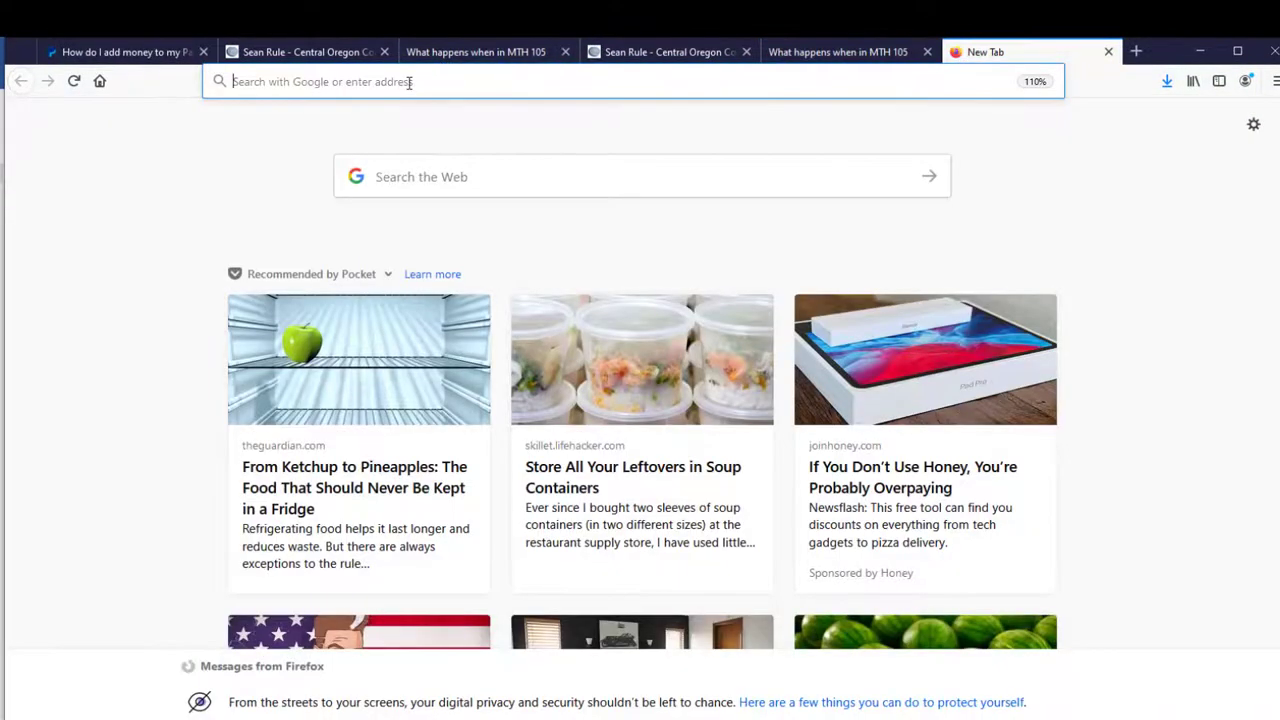
left_click(409, 82)
type("google.com")
key("Return")
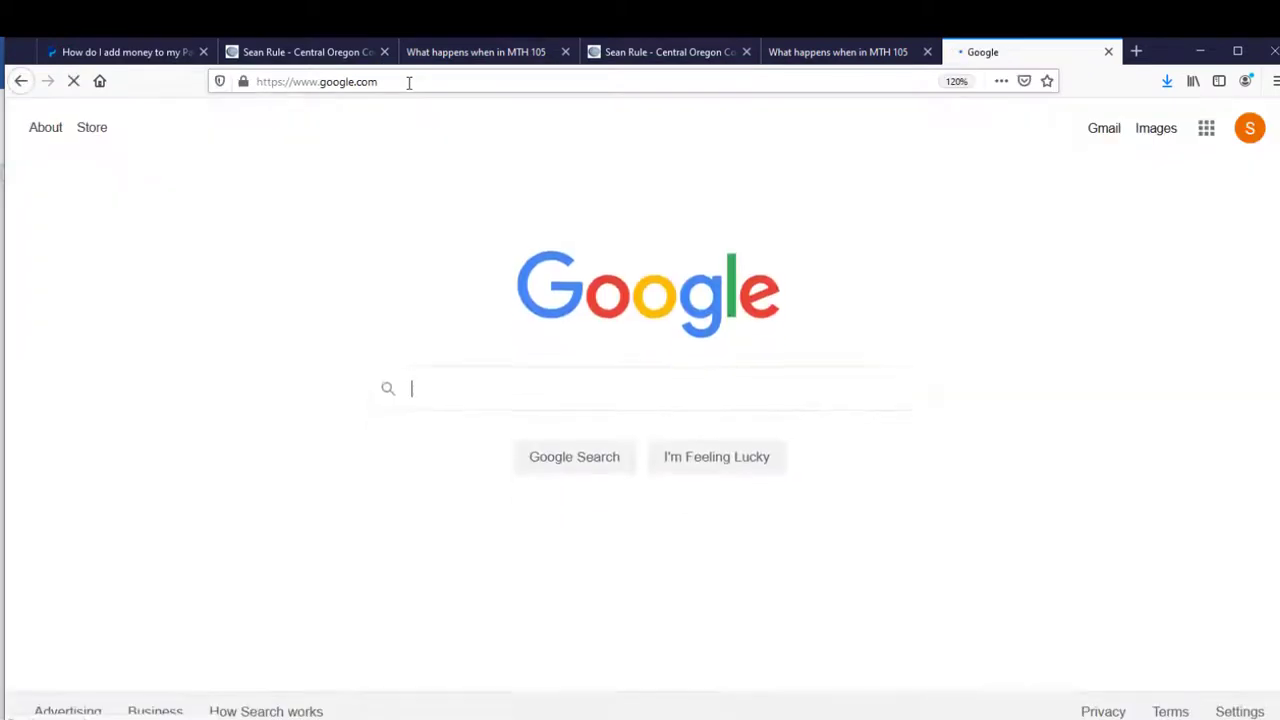
- Search Google for "sheets" and go to Google Sheets for personal use with a blank spreadsheet
type("sheet")
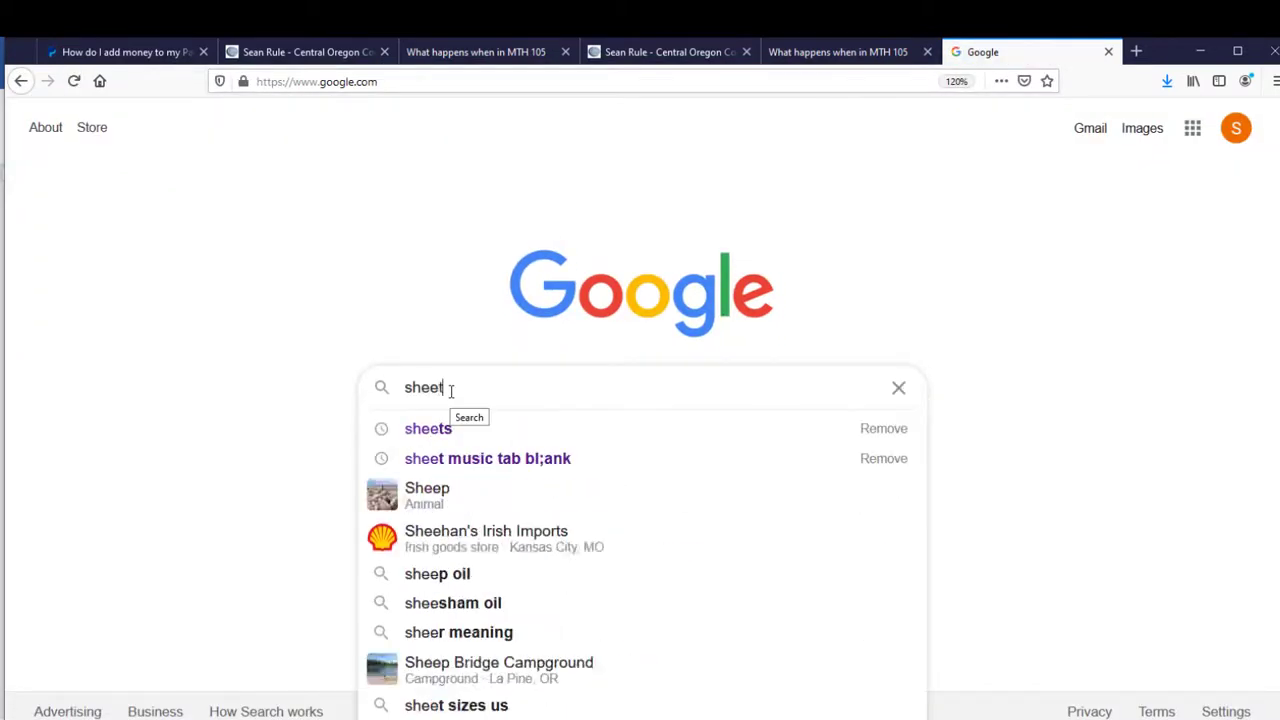
type("s")
key("Return")
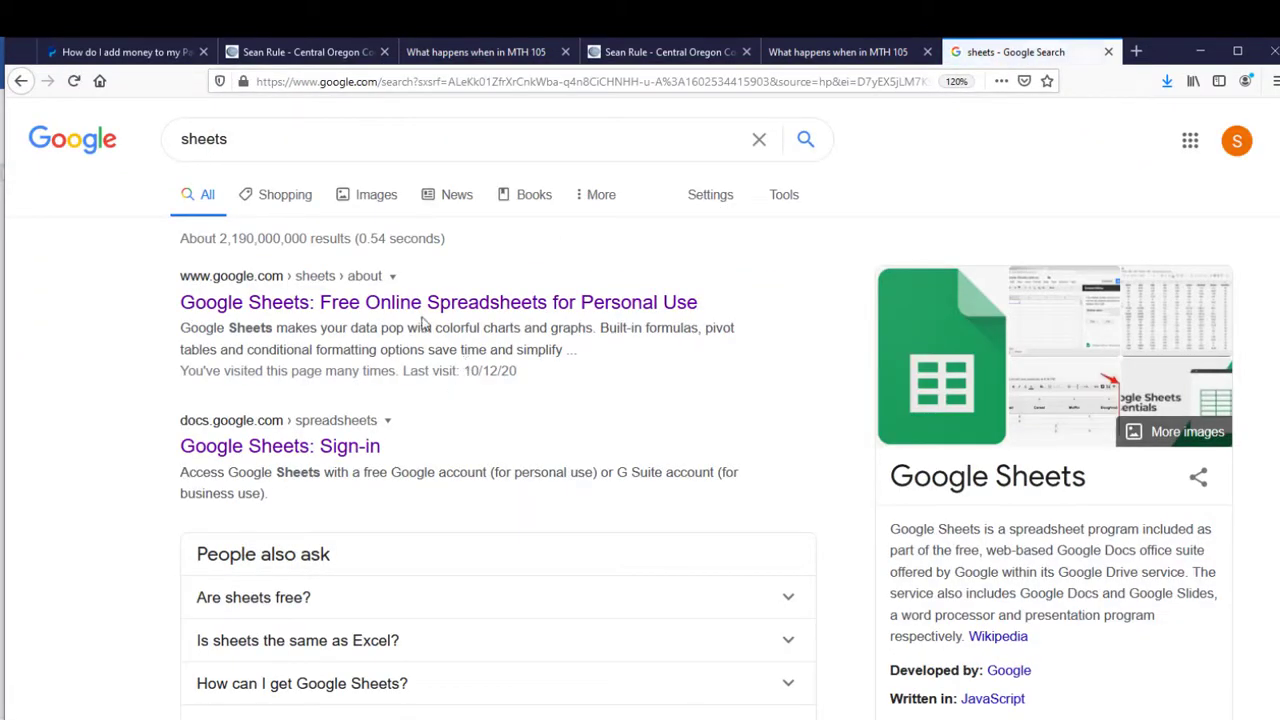
left_click(412, 313)
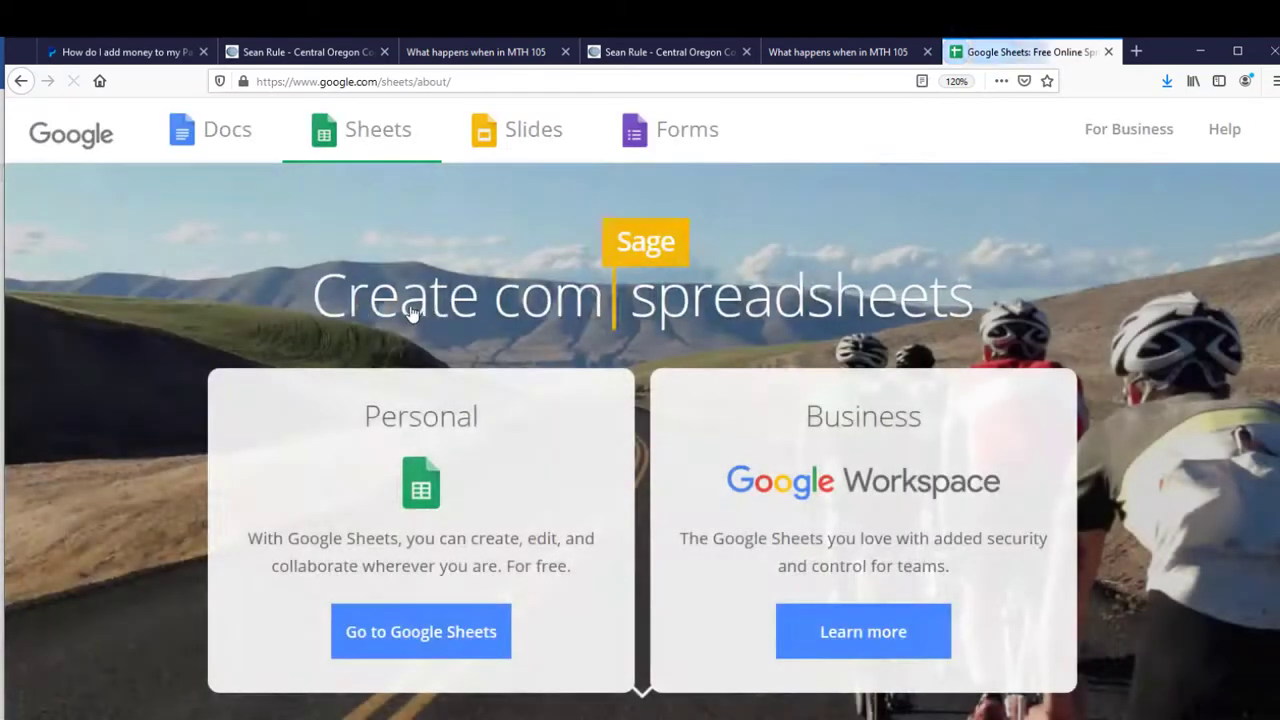
left_click(404, 646)
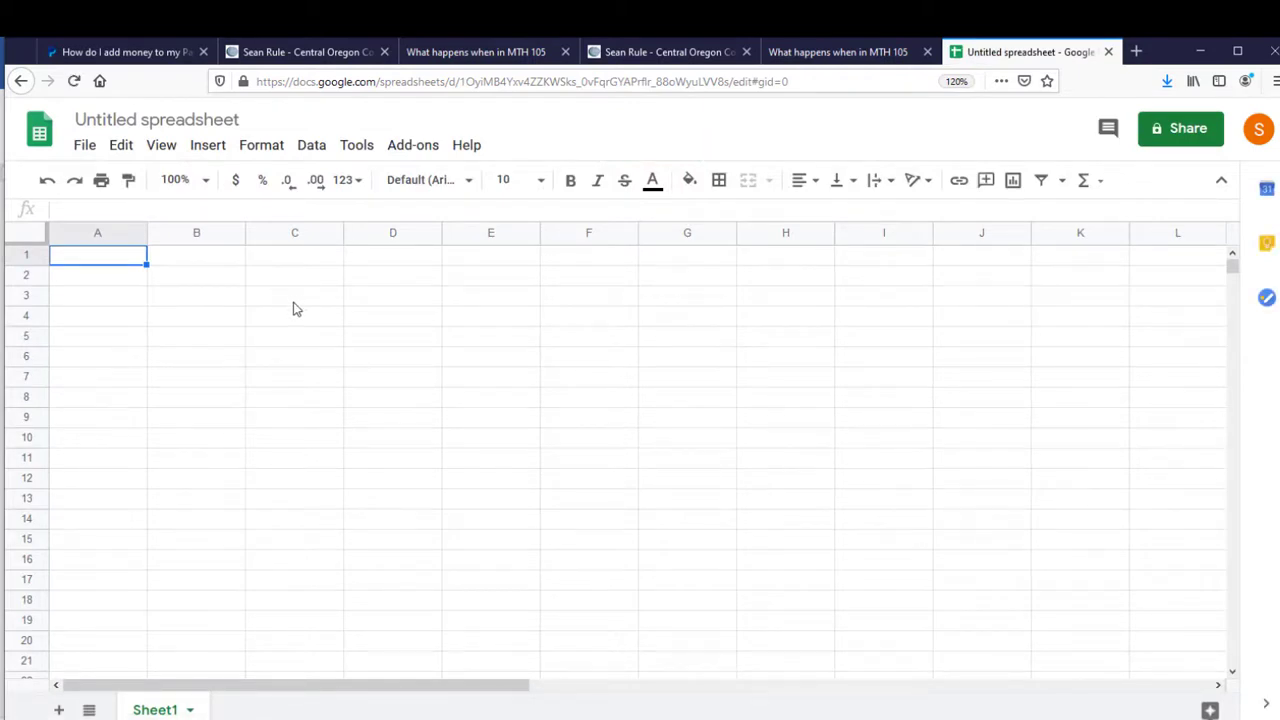
- Switch to Formulas HW 3.docx in Word and examine both sides of the shaded Average Future Percentage in Course formula
mouse_move(765, 690)
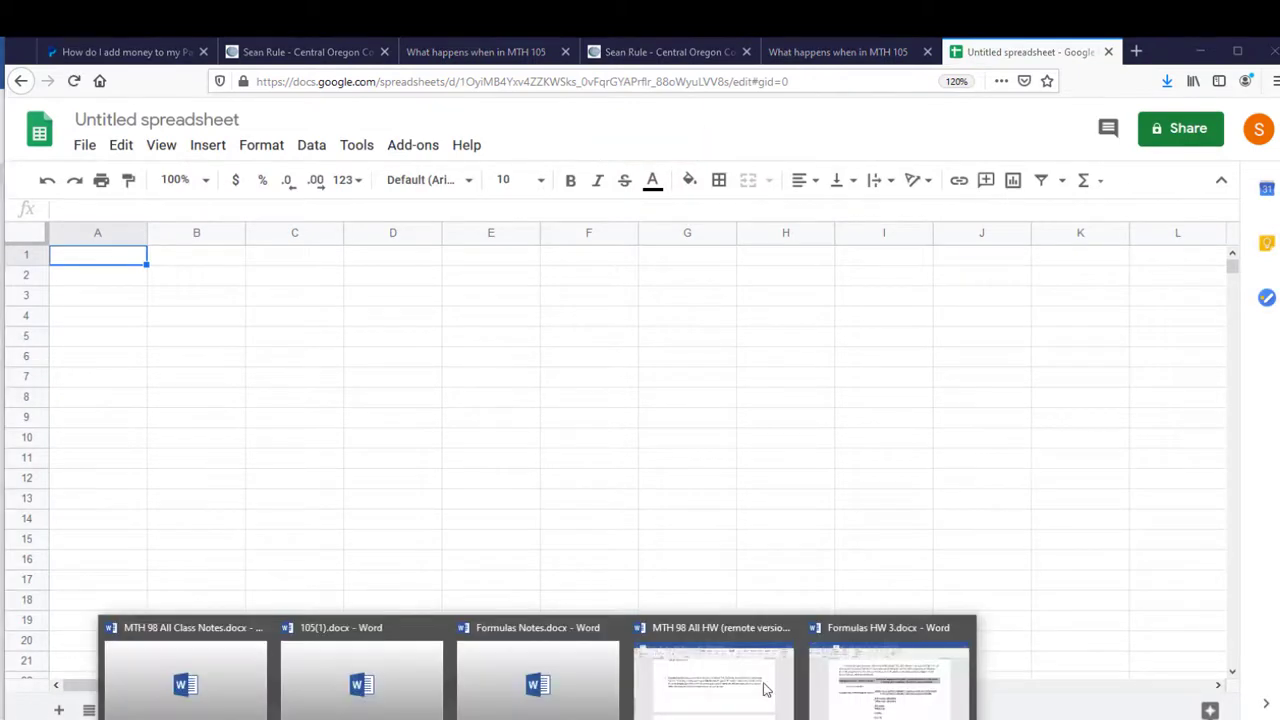
left_click(852, 672)
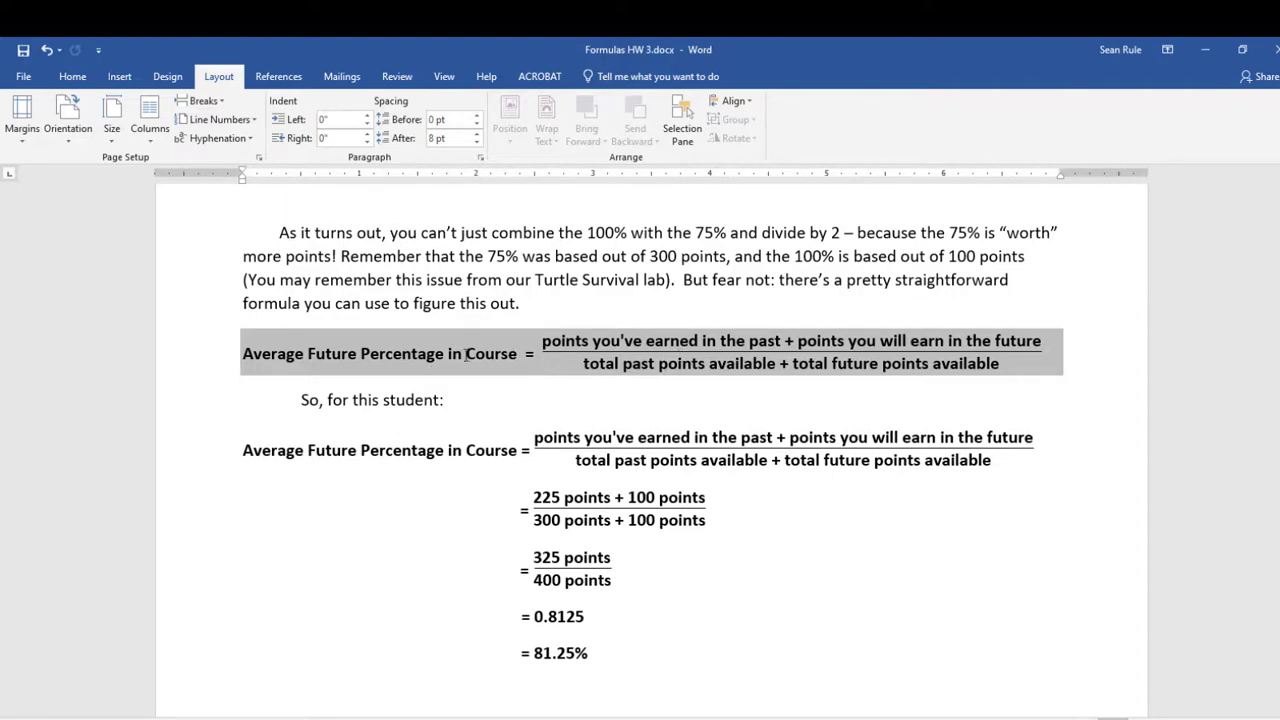
left_click_drag(465, 355, 266, 360)
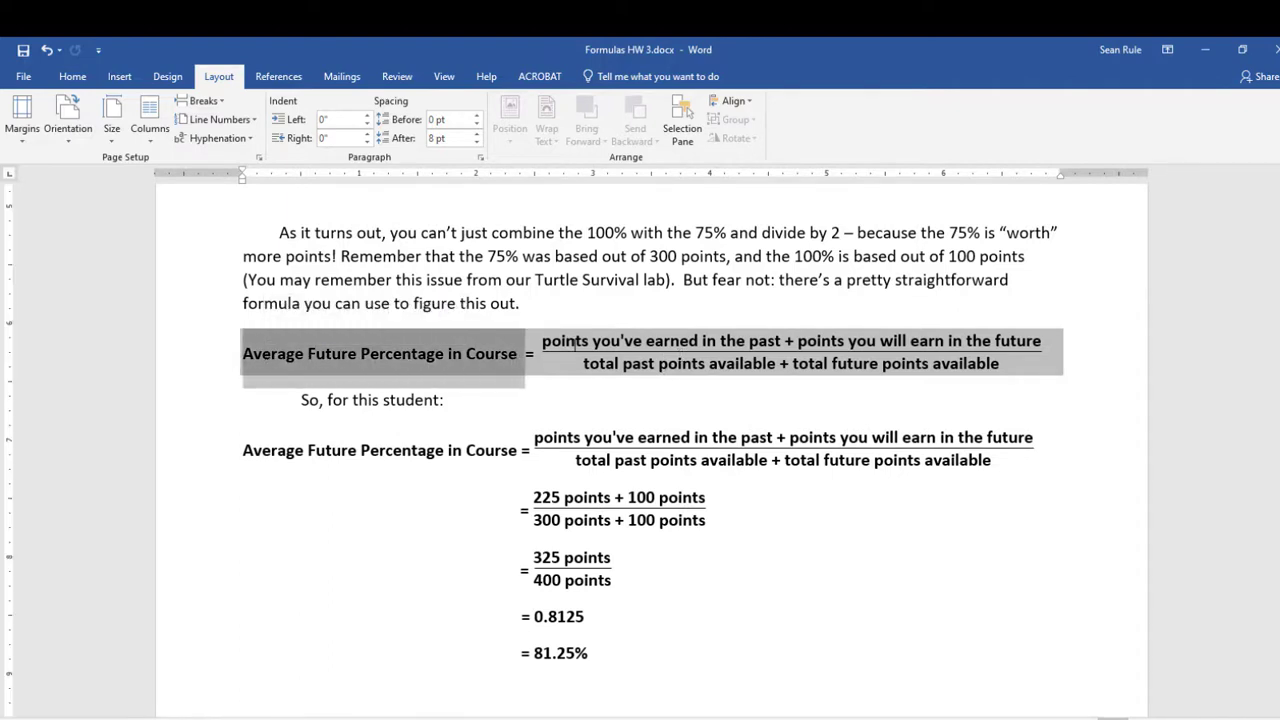
left_click_drag(538, 352, 572, 350)
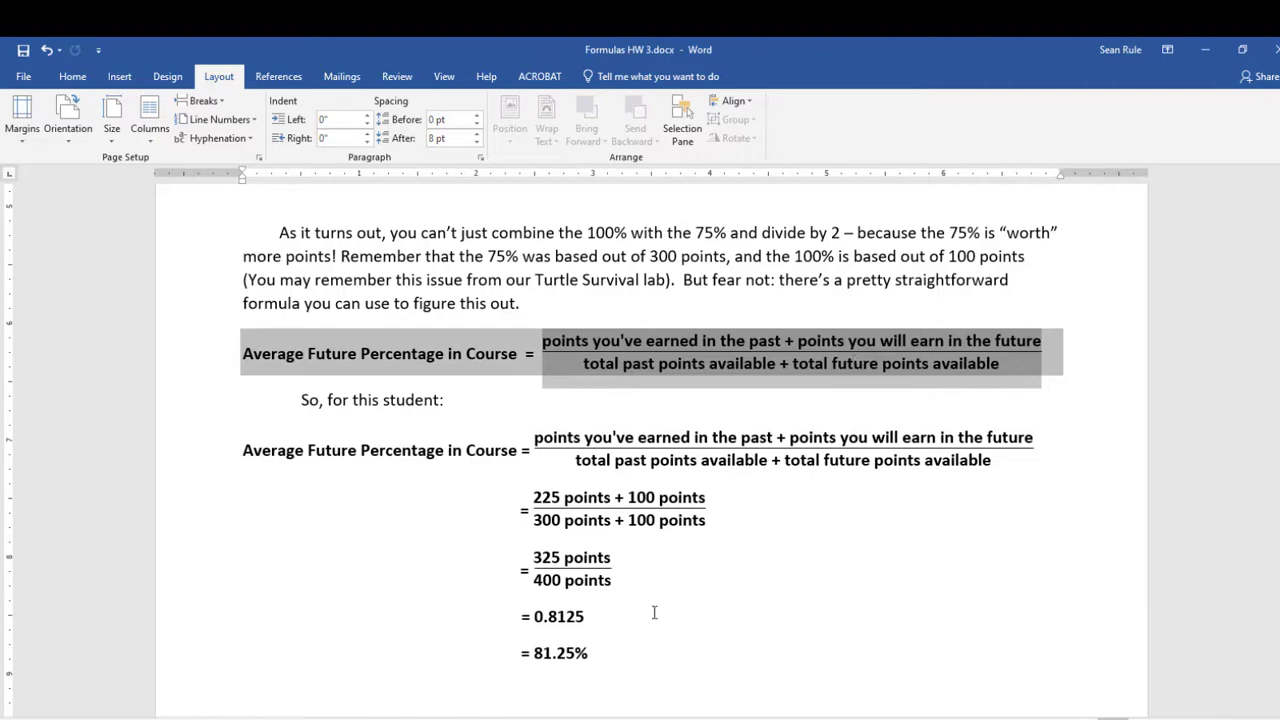
- Switch back to the blank Google Sheets spreadsheet and enter the label "Average Future % IN Course" in cell A5
left_click(1076, 668)
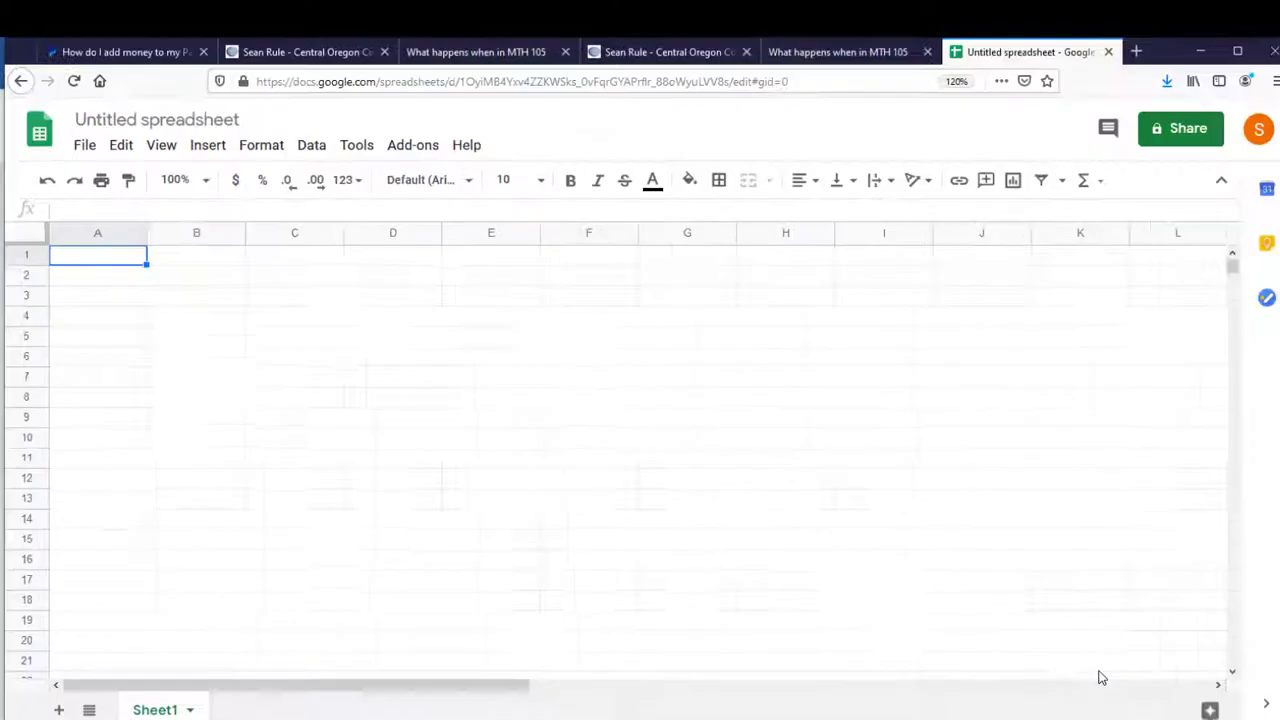
left_click(286, 296)
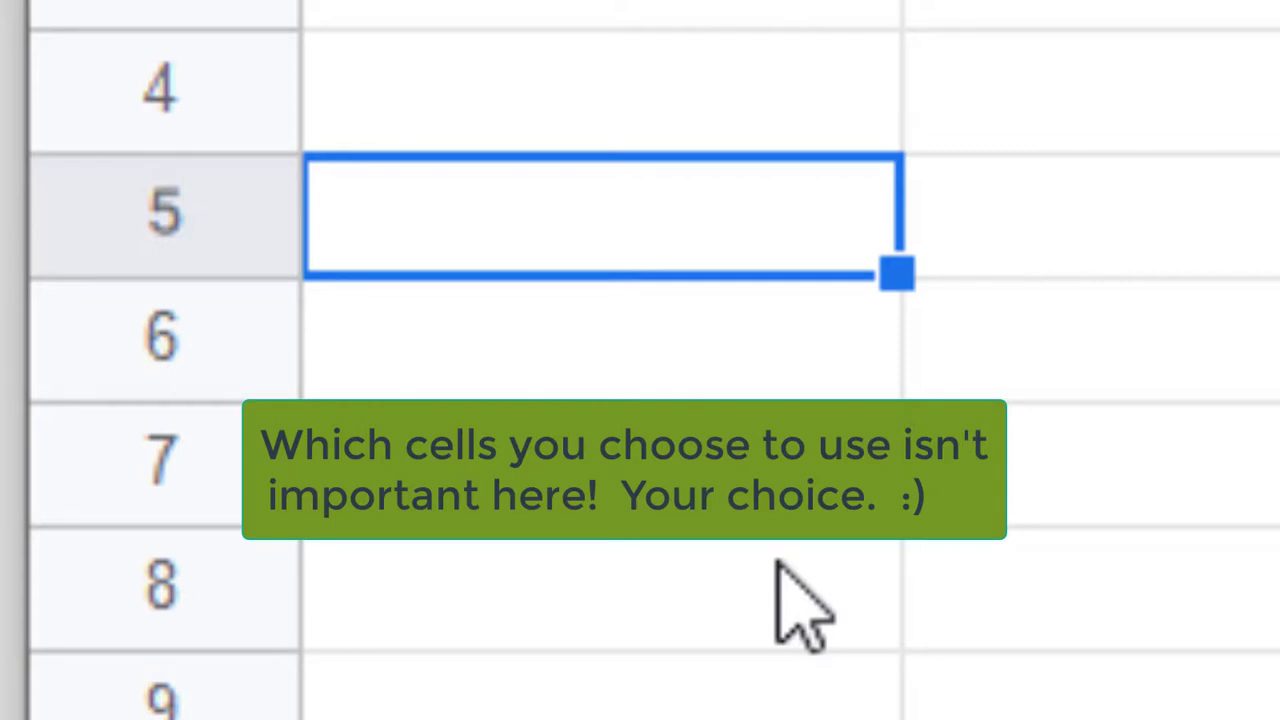
type("Av")
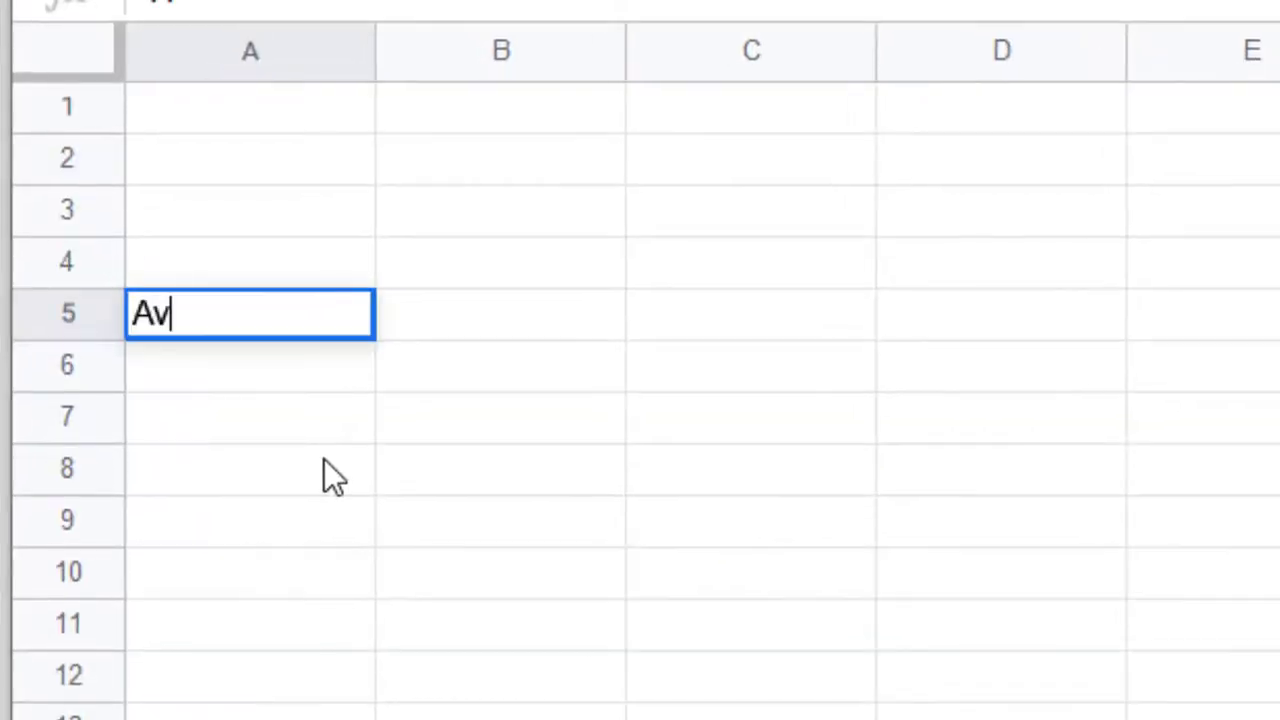
type("eraghe")
key("BackSpace")
key("BackSpace")
key("BackSpace")
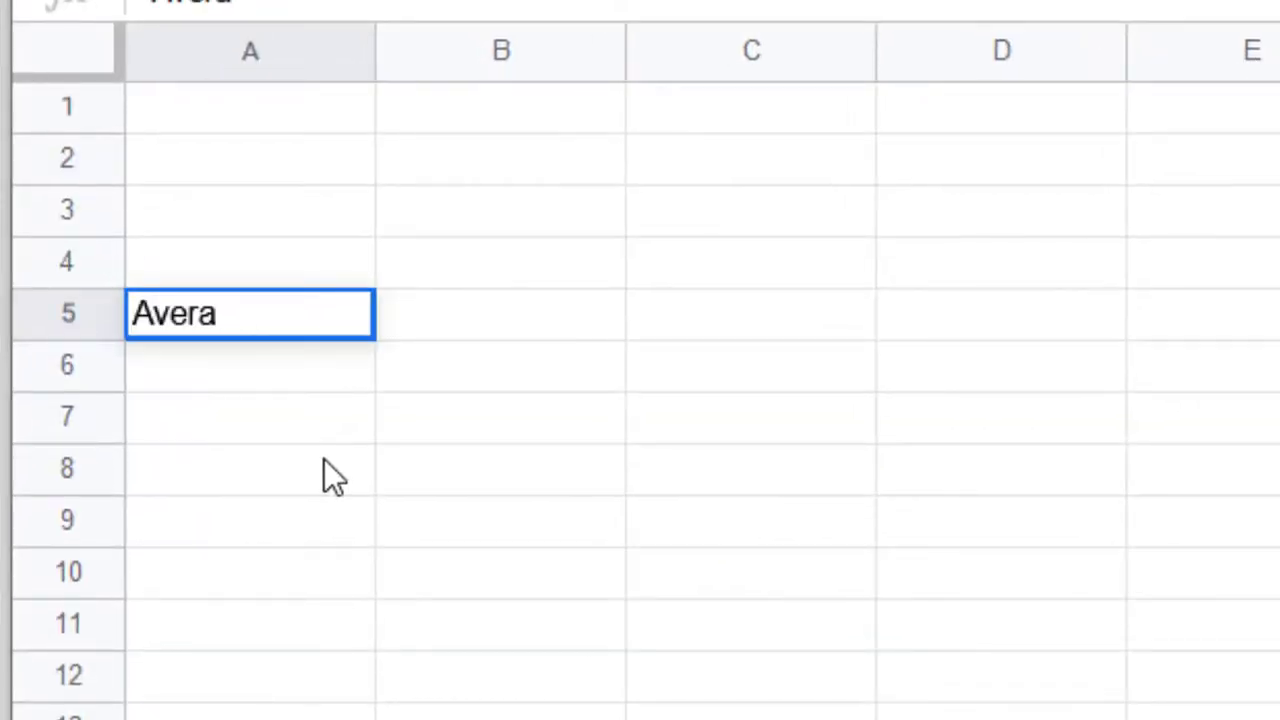
type("ge Future")
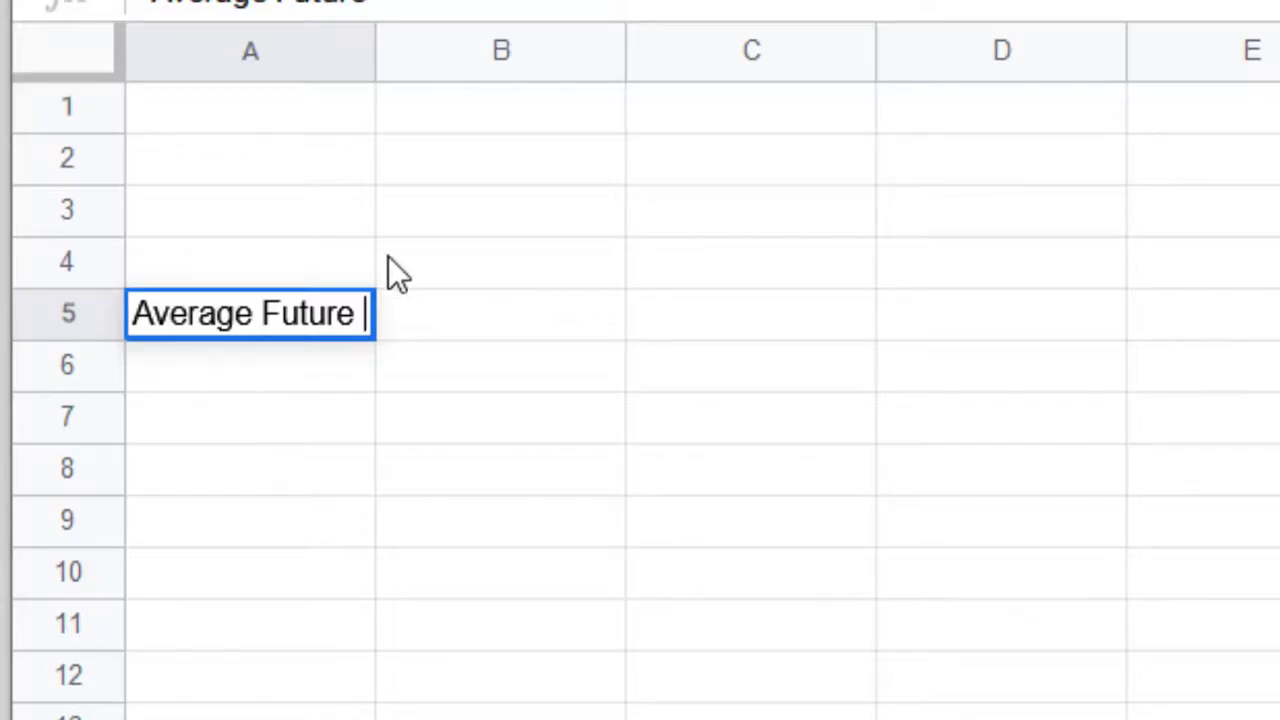
left_click(414, 2)
type("%")
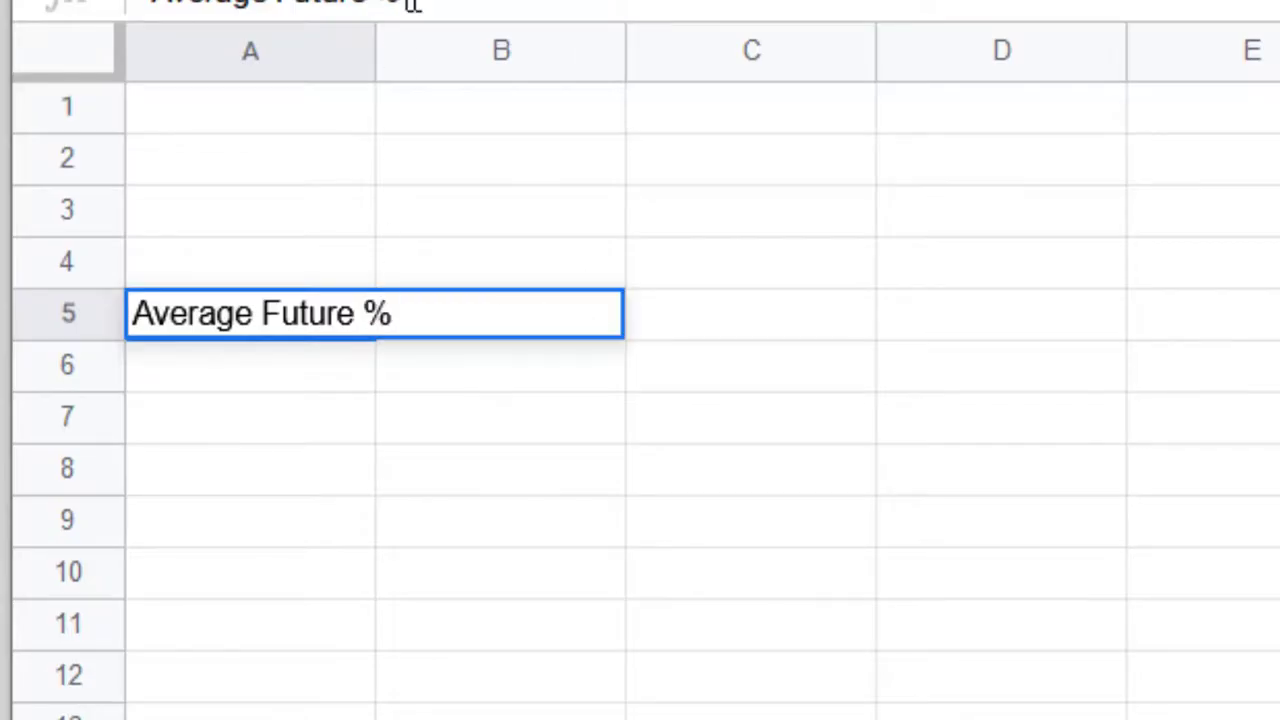
type(" IN Course")
key("Return")
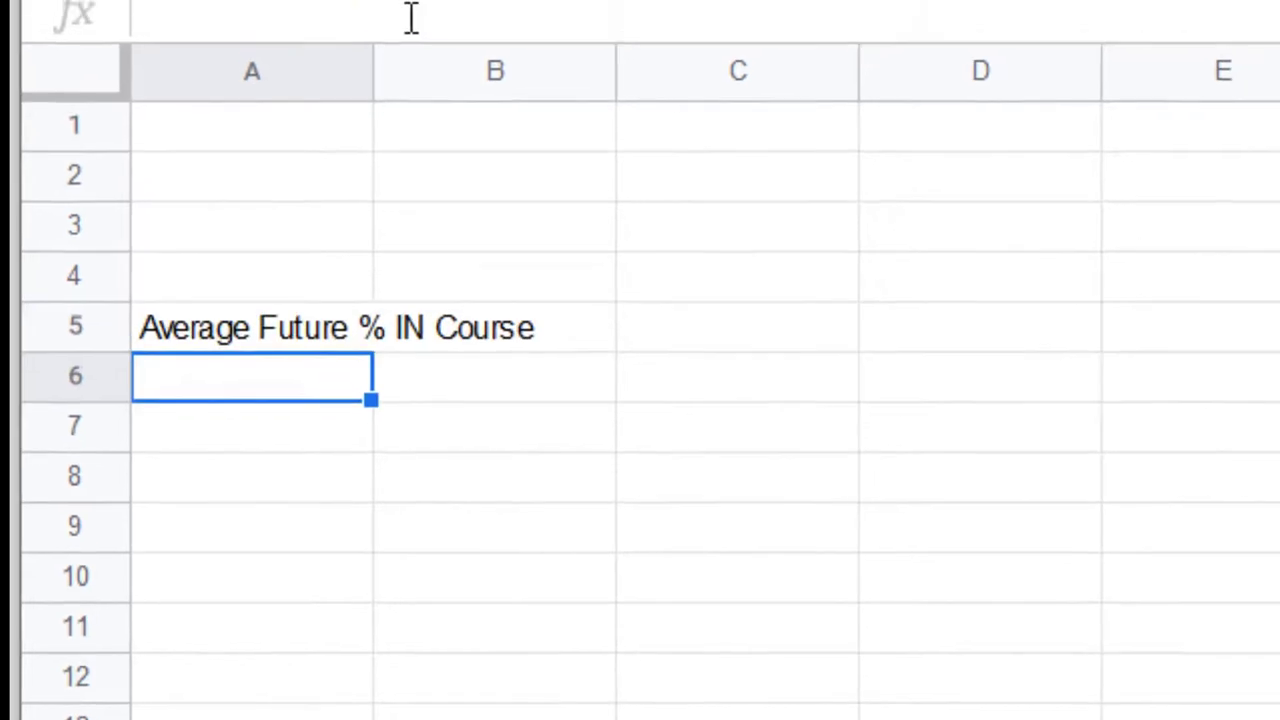
- Make the label in A5 bold and centre-align all cells of the sheet
left_click(250, 405)
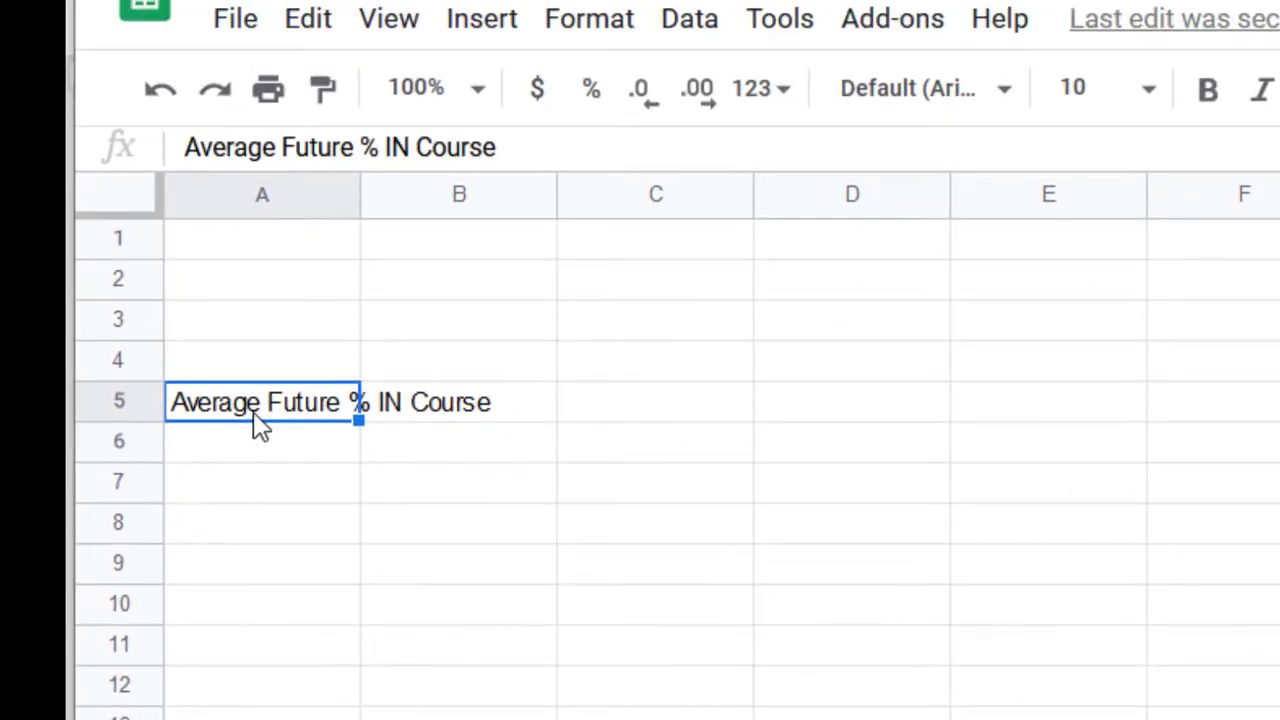
key("ctrl+b")
left_click(100, 195)
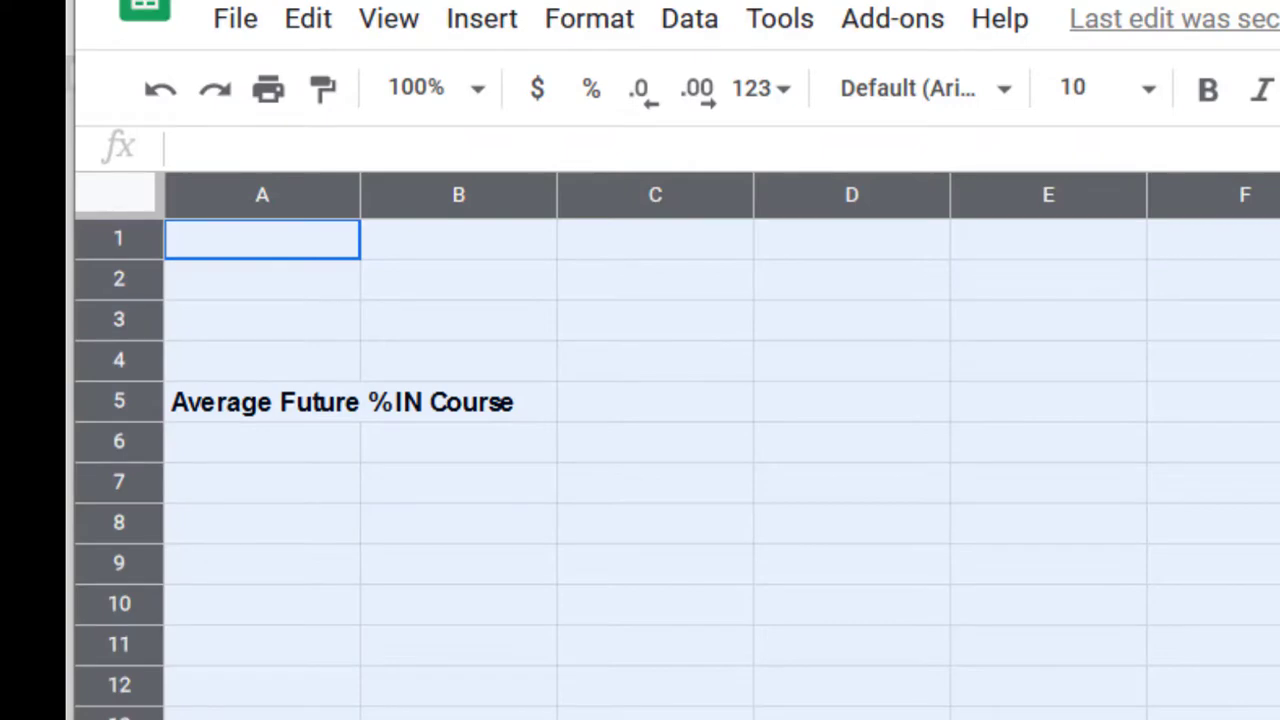
key("ctrl+shift+e")
left_click(728, 540)
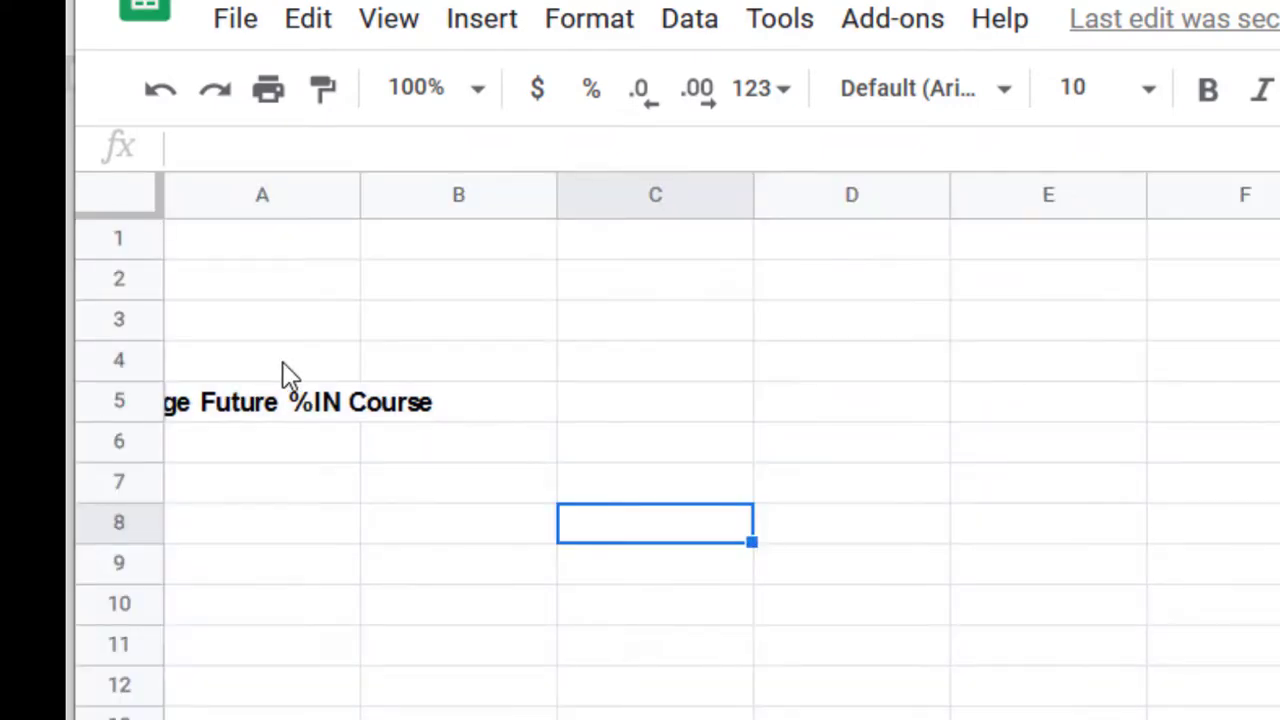
- Correct the capitalisation of the A5 label to "Average Future % In Course"
left_click(322, 416)
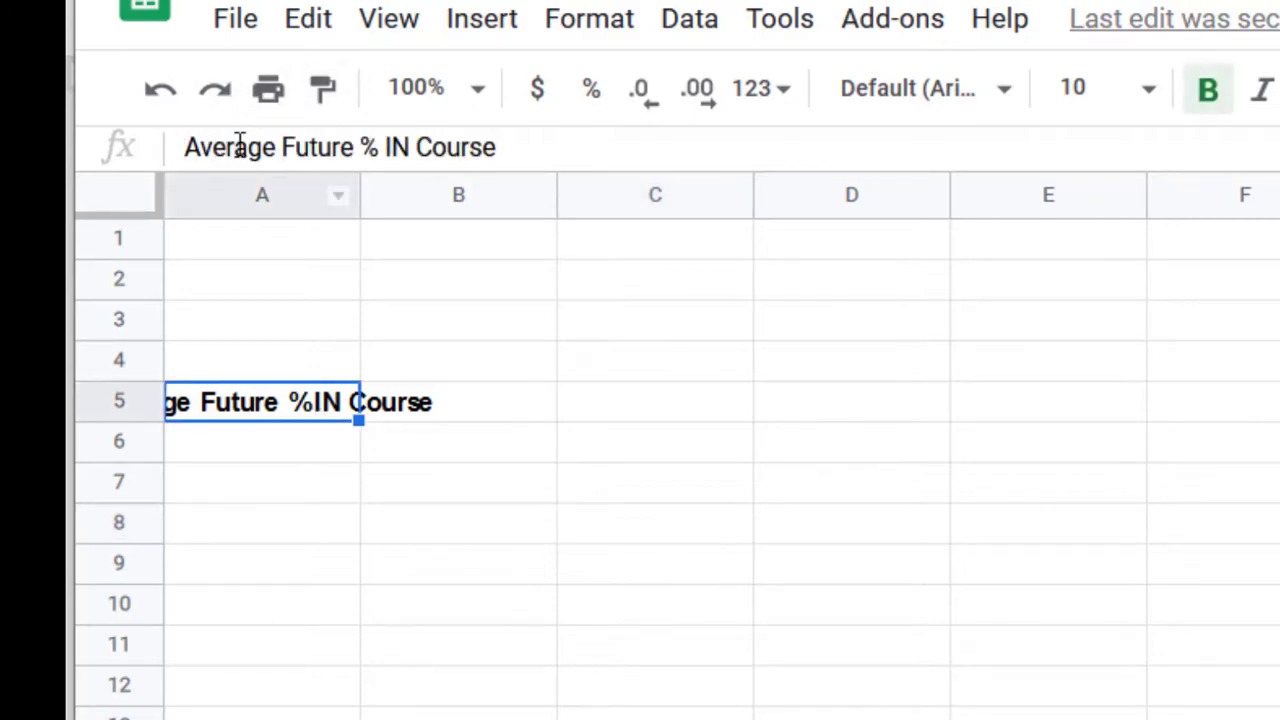
left_click(418, 152)
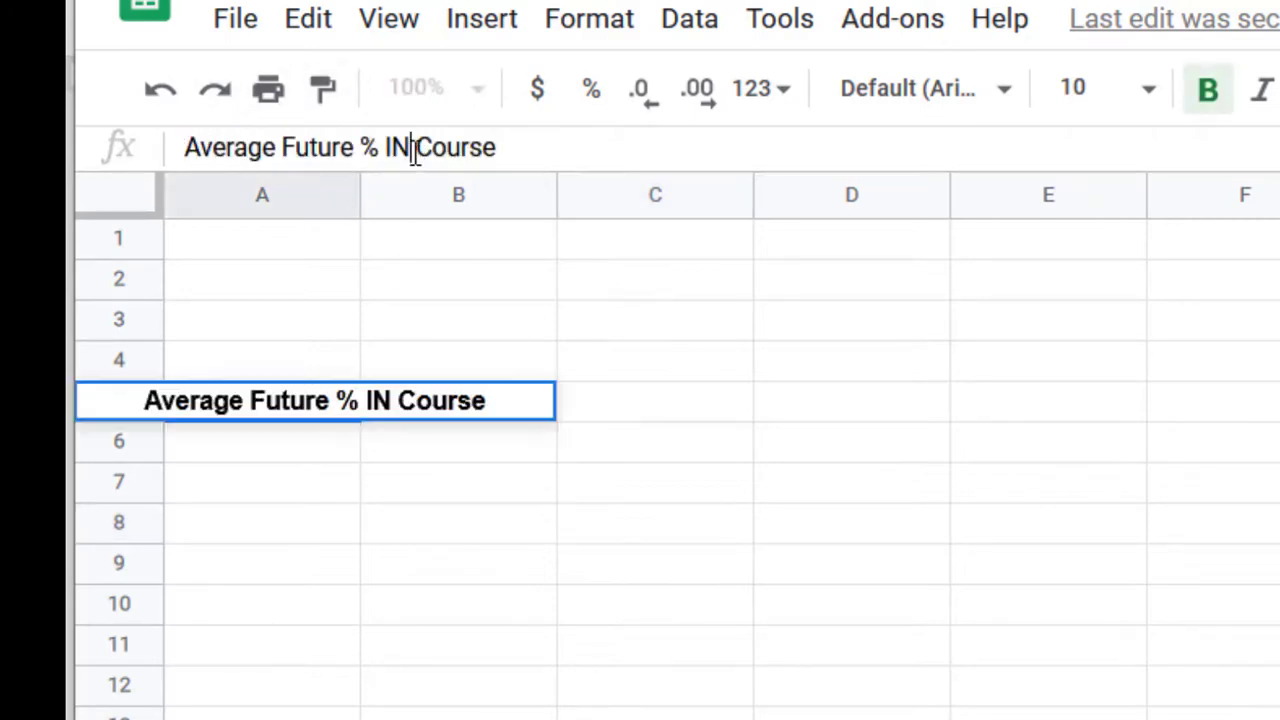
key("BackSpace")
type("n")
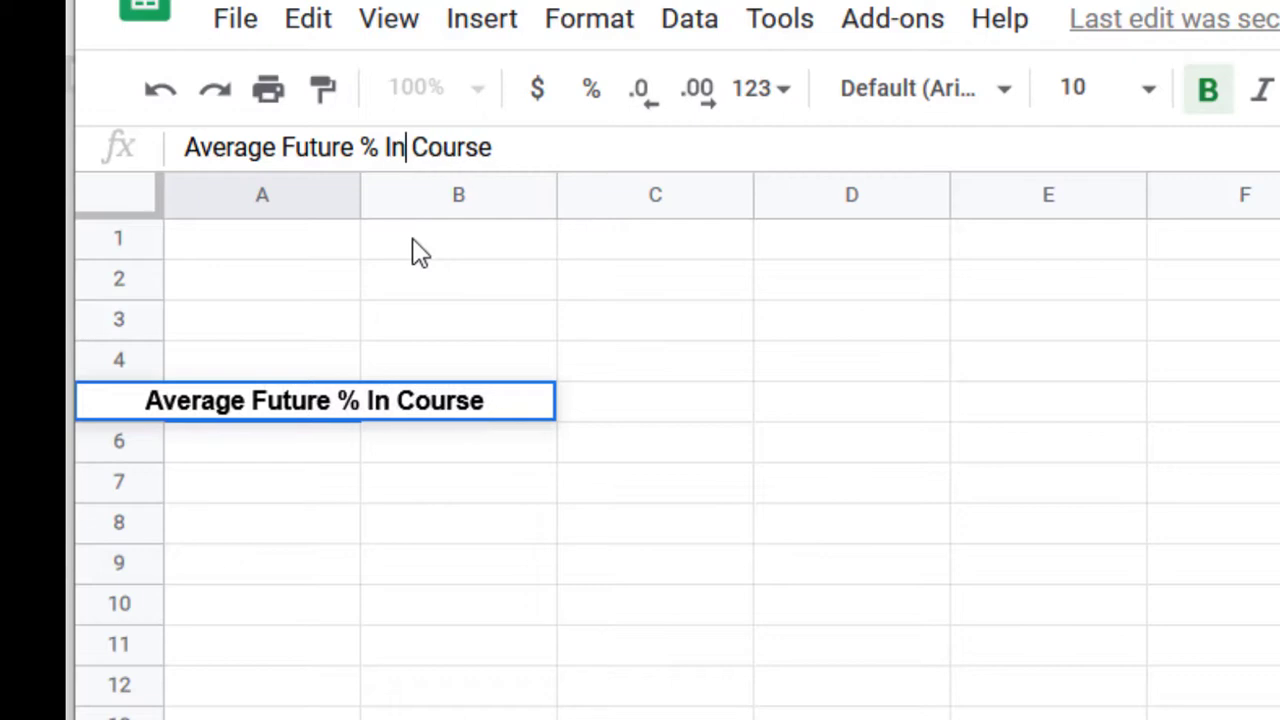
key("Return")
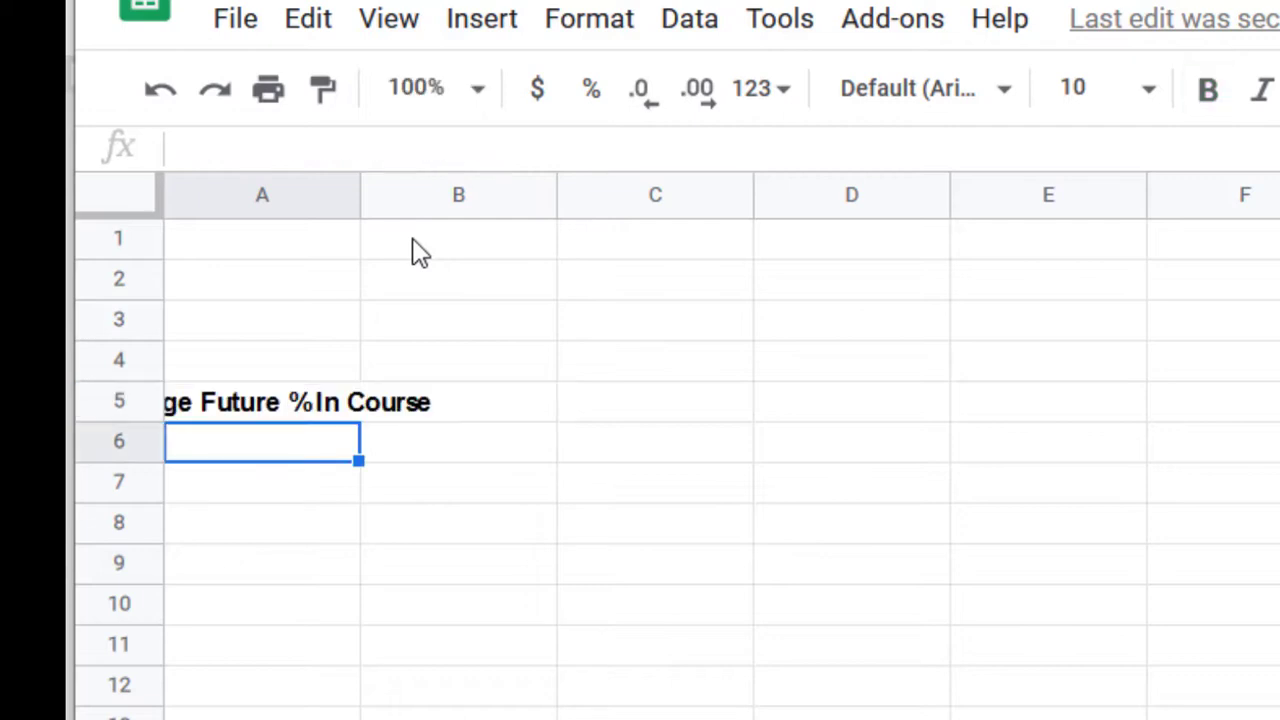
- Fit column A's width to its label and add an extra space after the % sign in A5
double_click(360, 198)
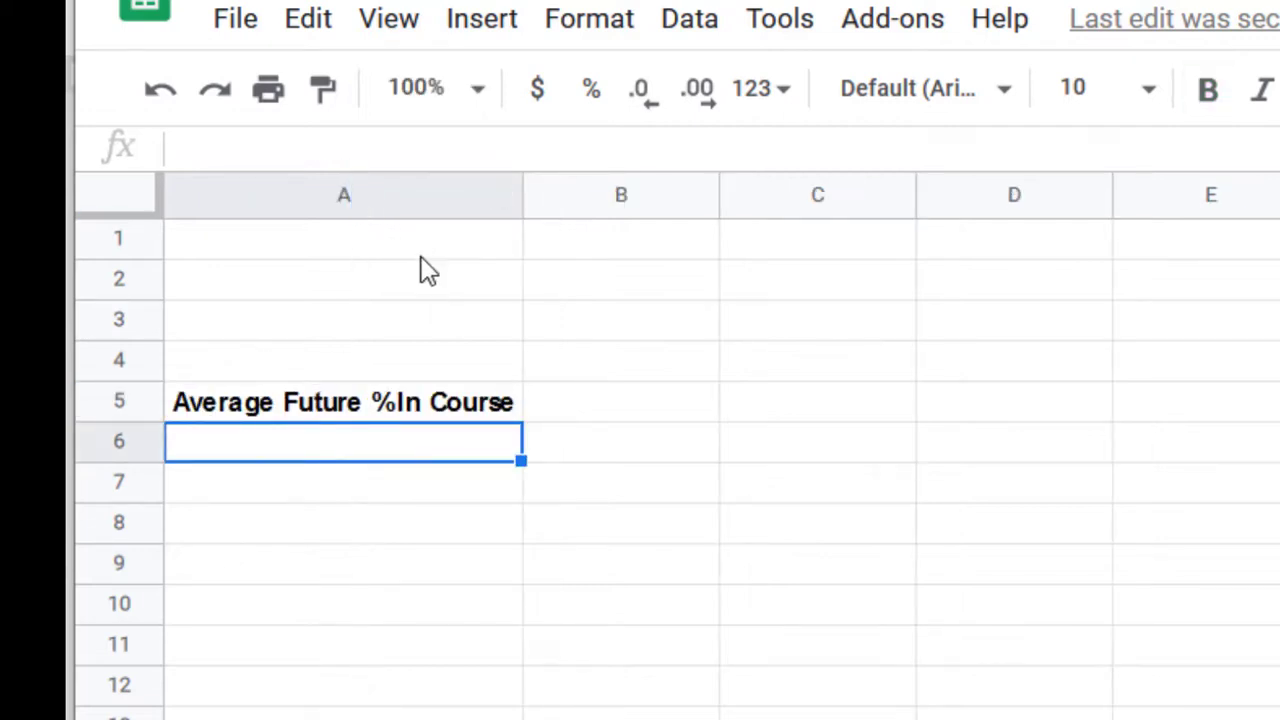
left_click(381, 413)
left_click(374, 146)
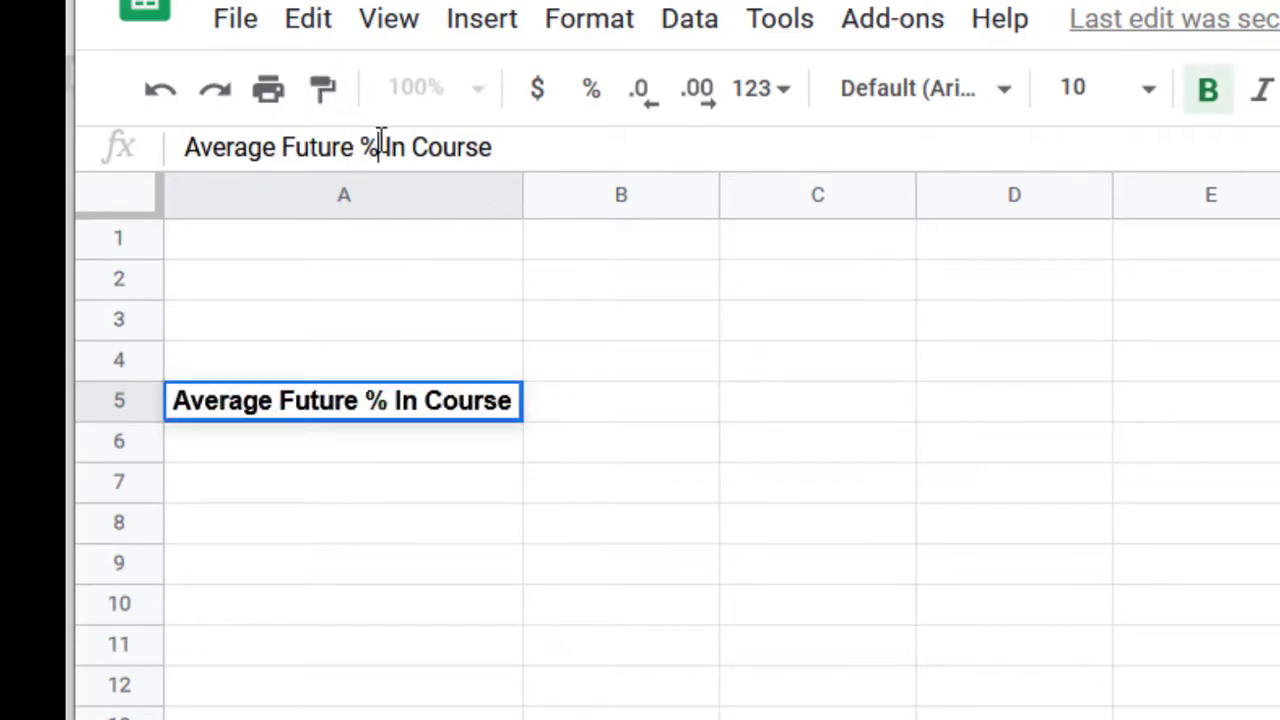
left_click(506, 606)
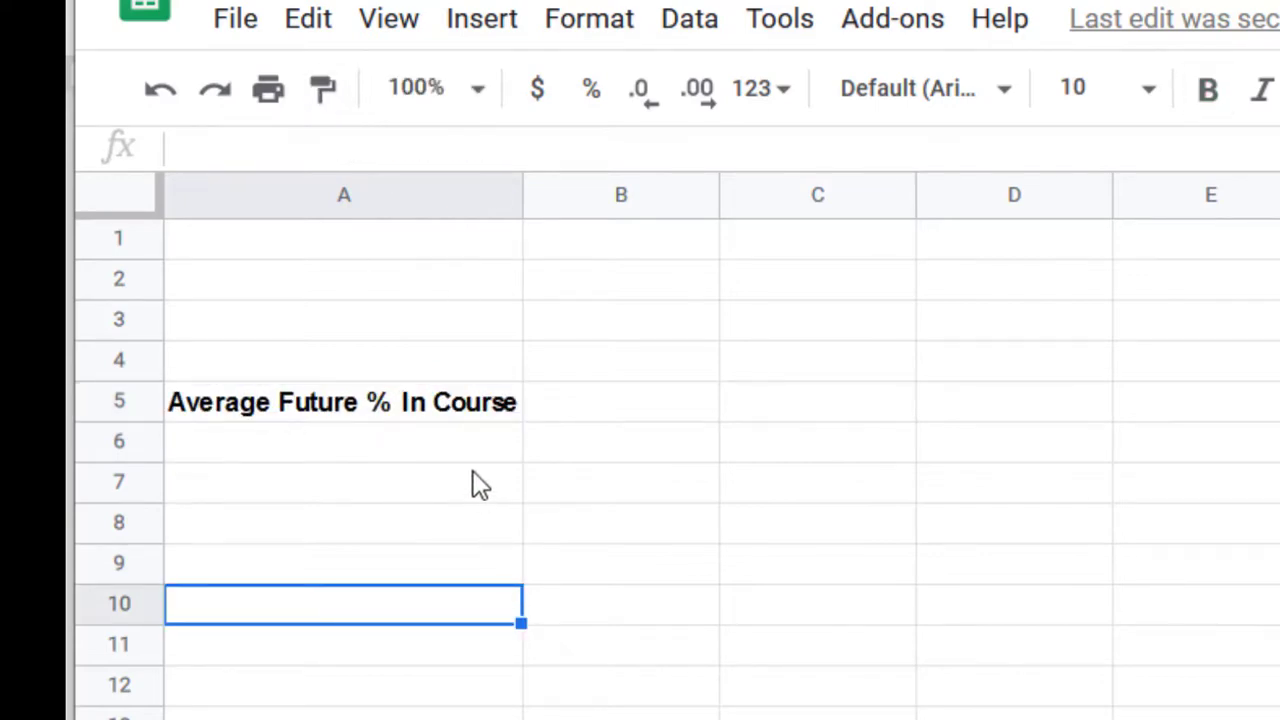
- Set the text wrapping of cell A5 to Wrap
left_click(437, 410)
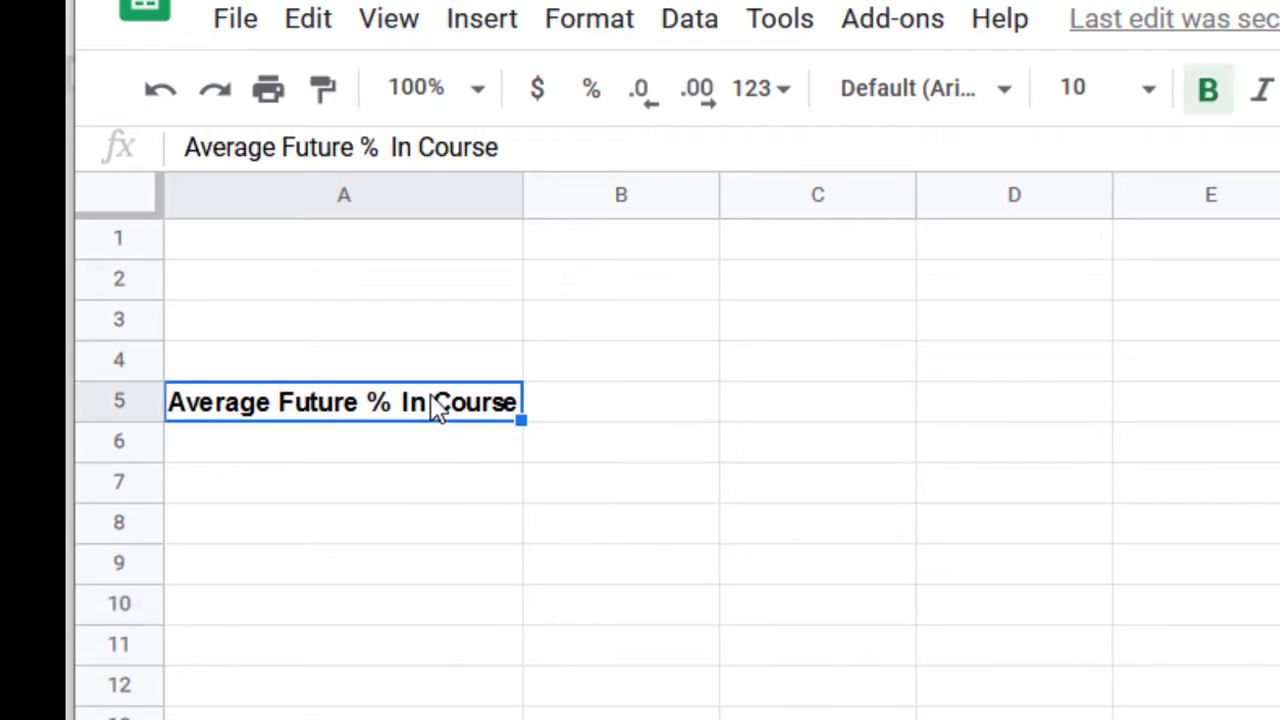
left_click(580, 22)
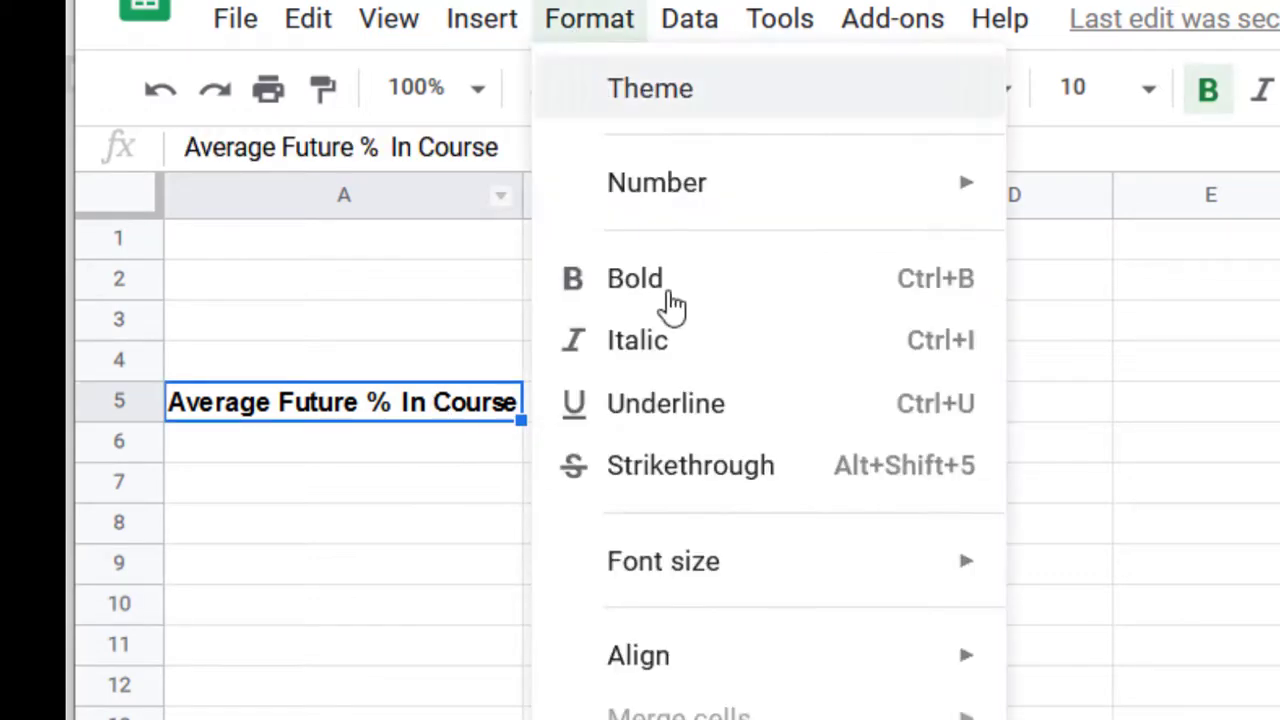
mouse_move(691, 651)
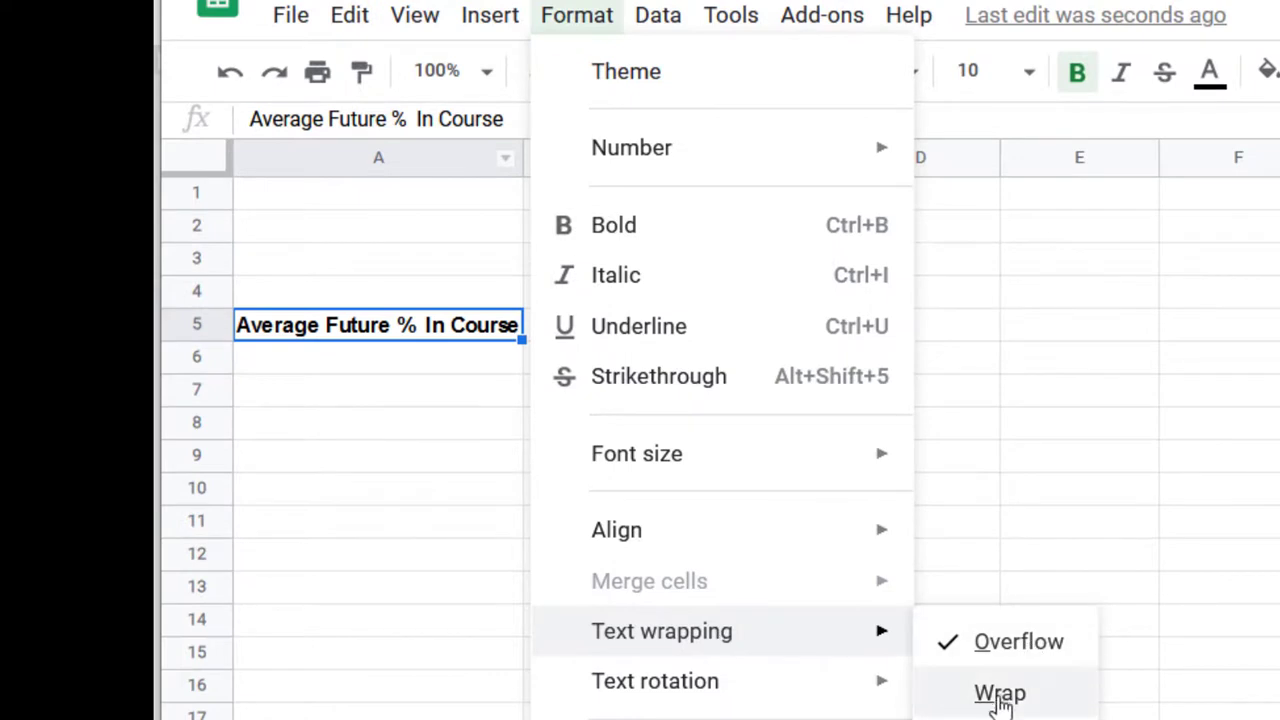
left_click(1000, 695)
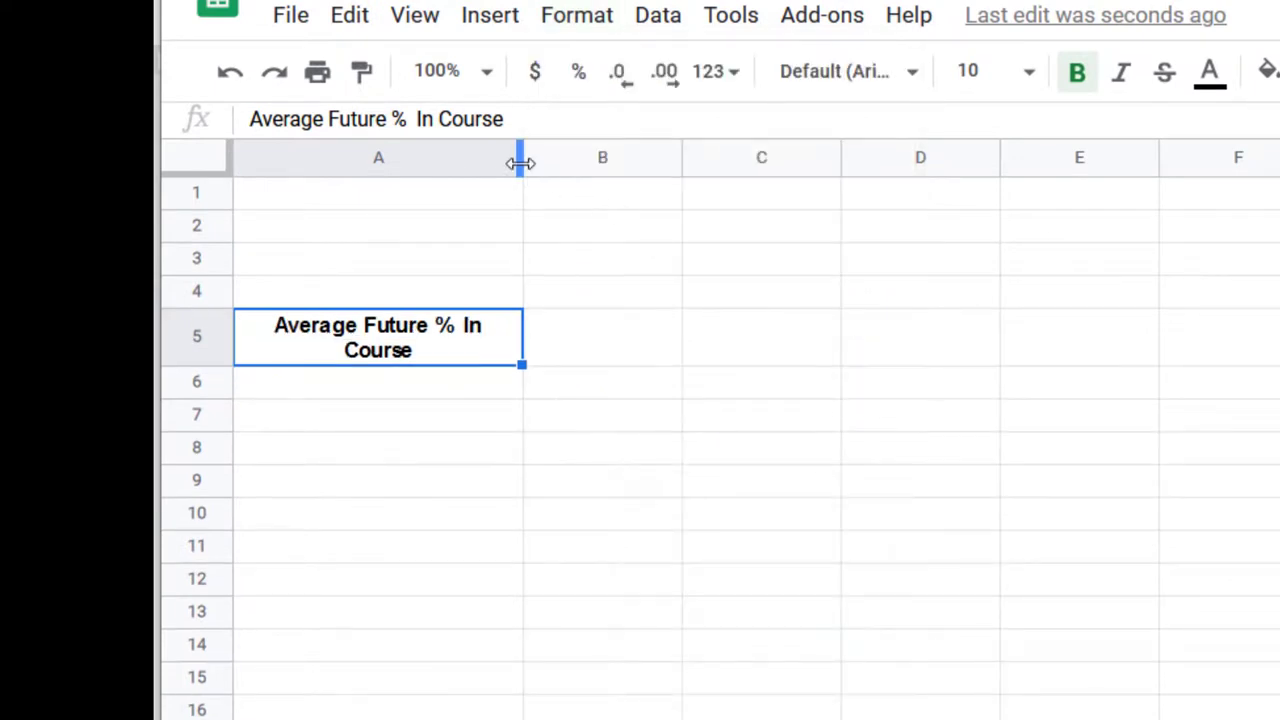
- Narrow column A until the A5 label wraps as "Average Future" over "% In Course"
left_click_drag(520, 160, 435, 163)
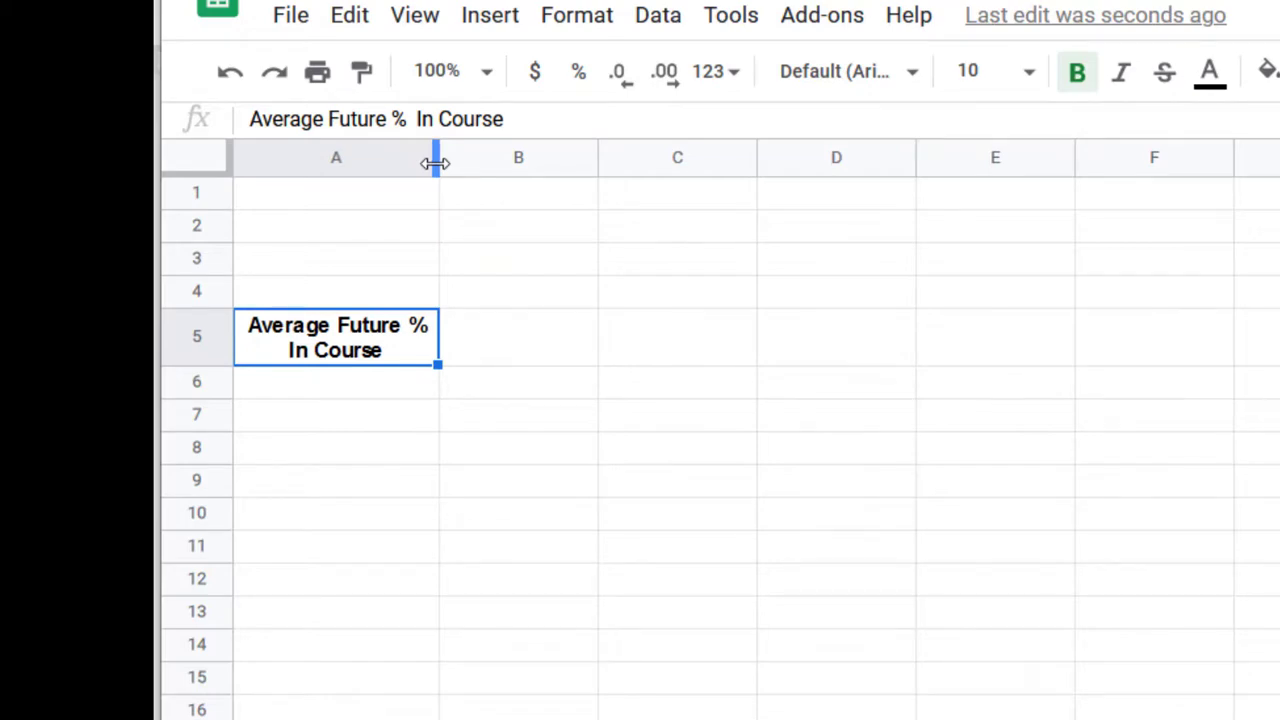
left_click_drag(435, 163, 406, 174)
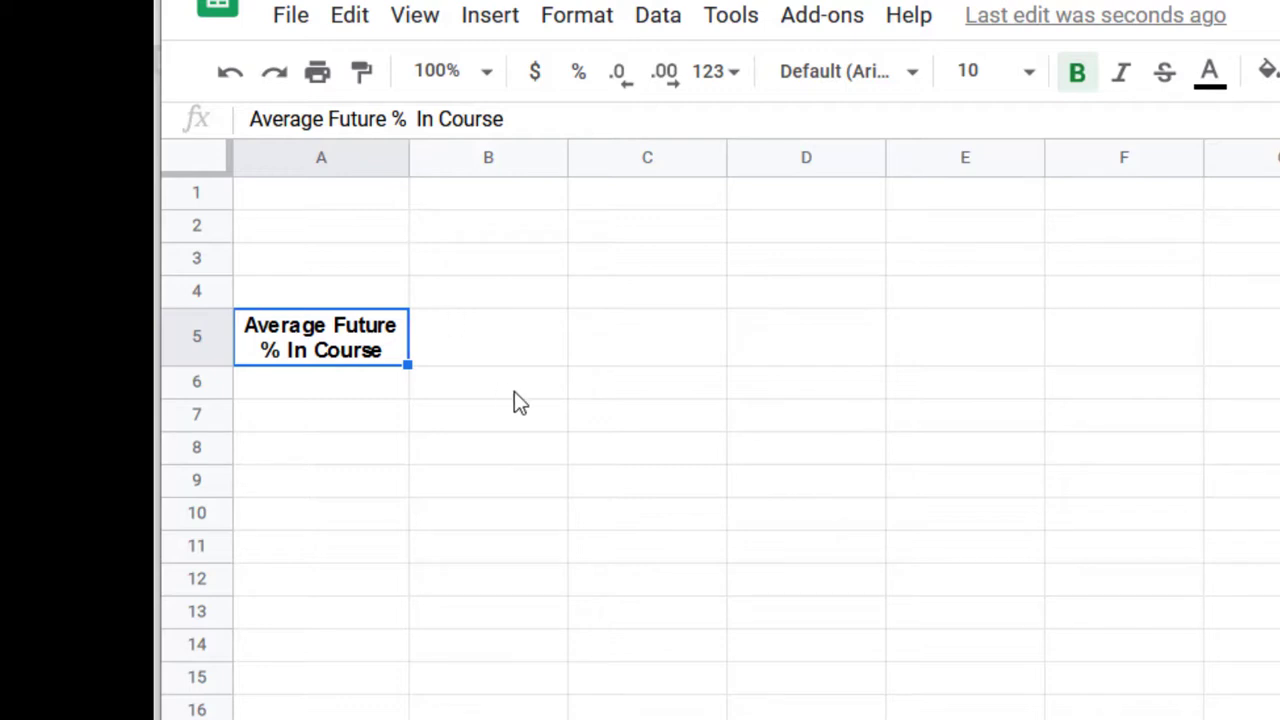
left_click(405, 420)
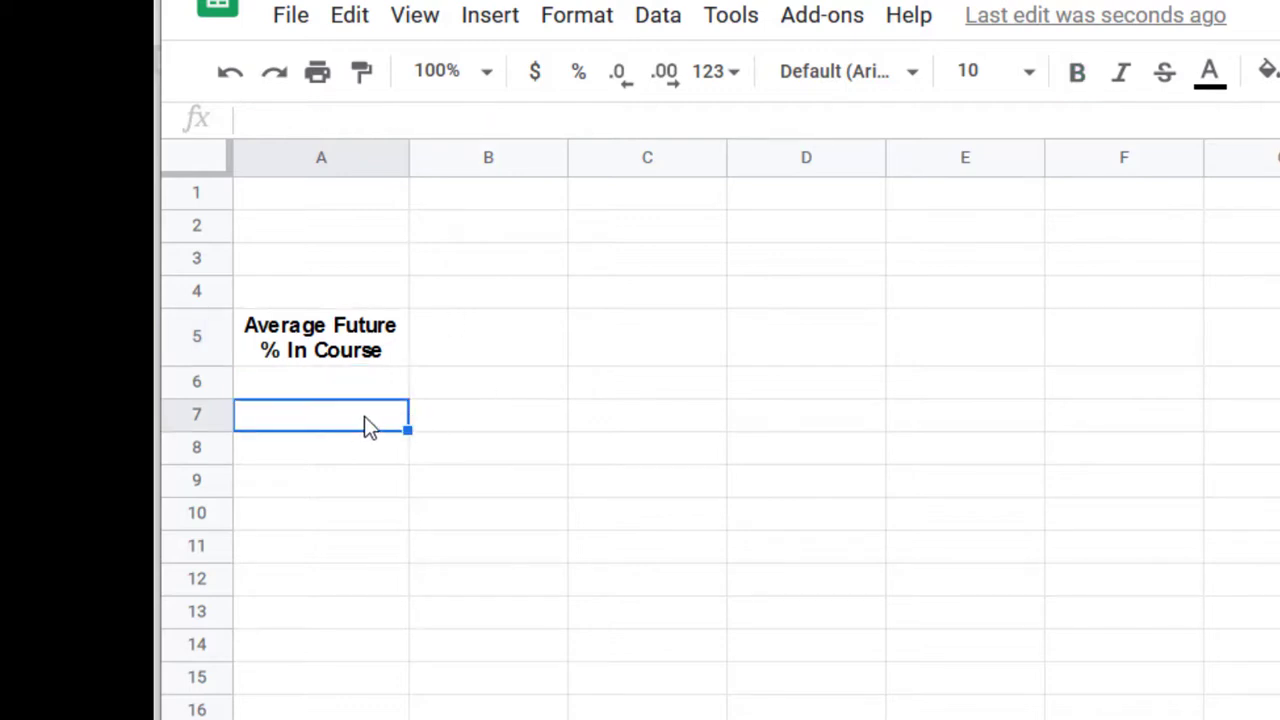
left_click(336, 383)
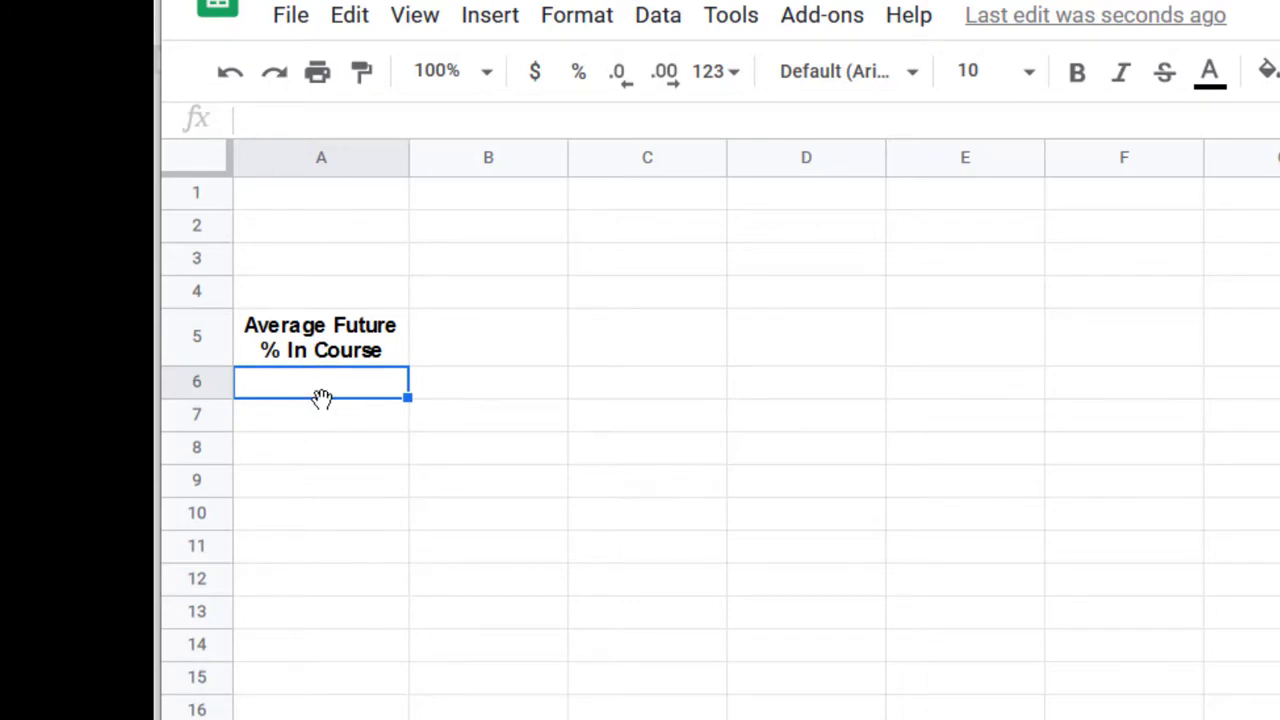
- Enter the label "Points Earned In Past" in cell C4
left_click(650, 297)
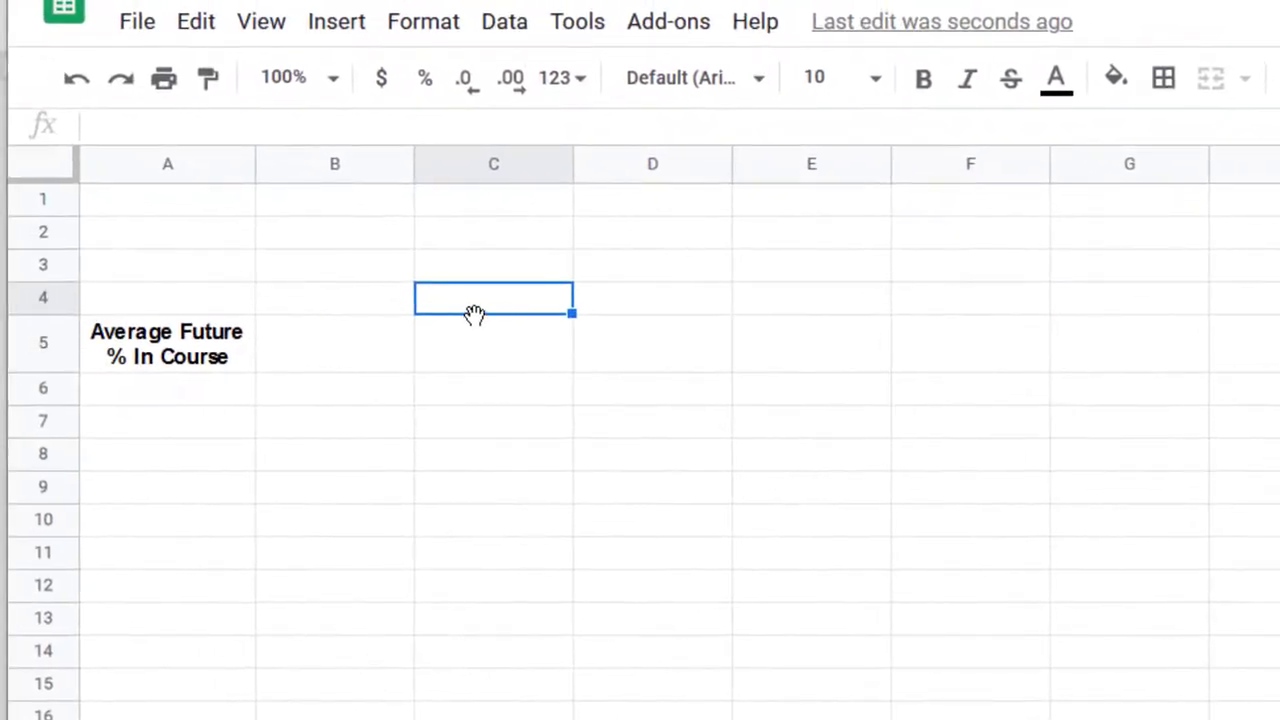
type("Points ")
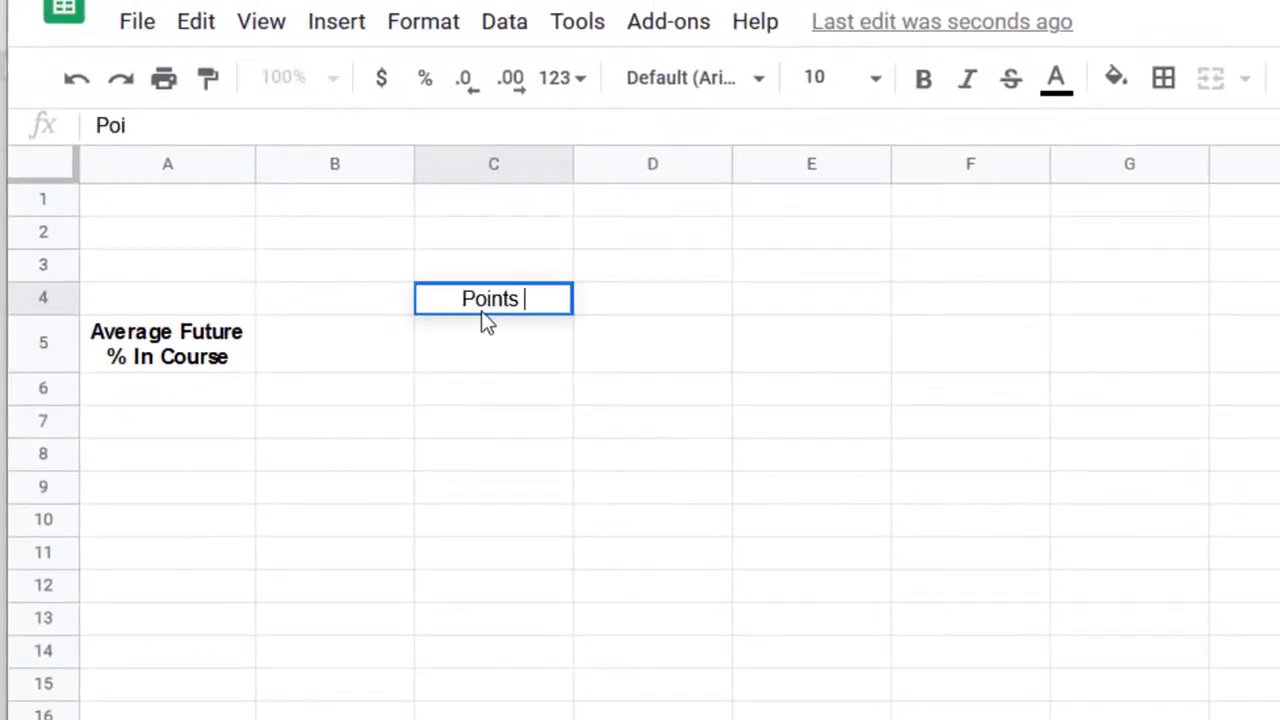
type("Earned In Past")
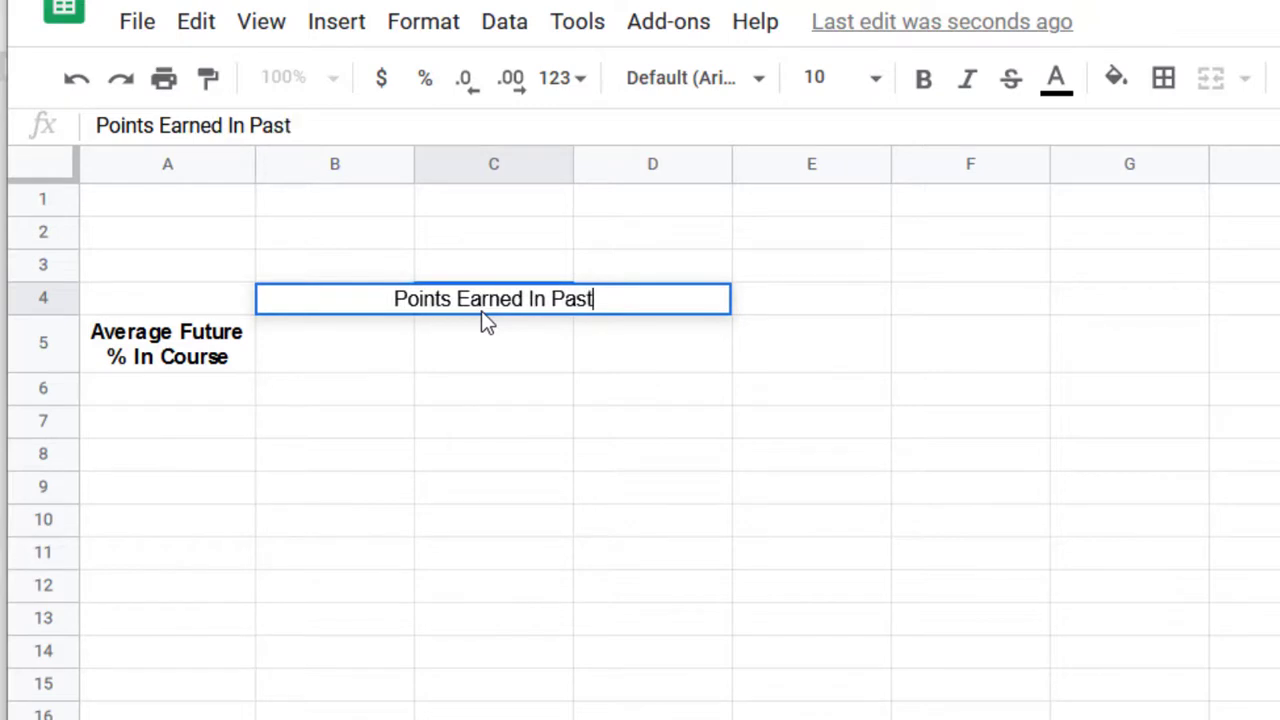
key("Return")
- Make the C4 label bold and set its text wrapping to Wrap
left_click(540, 300)
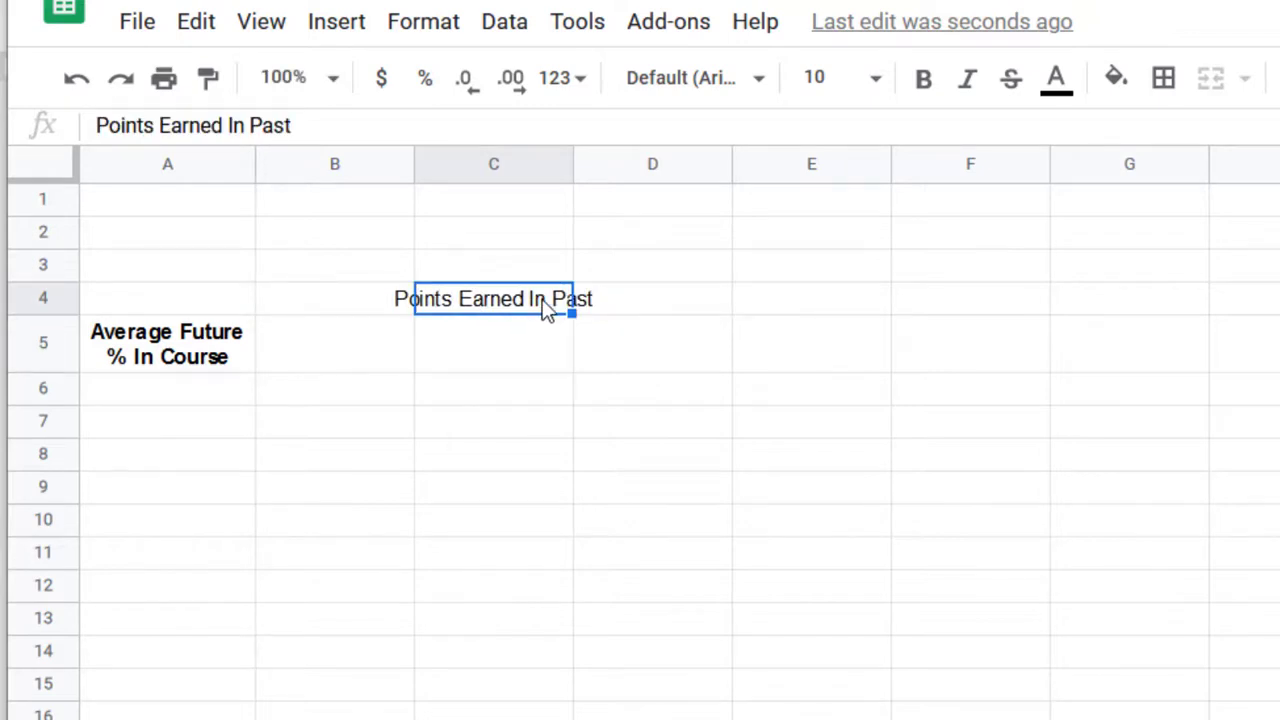
key("ctrl+b")
left_click(430, 24)
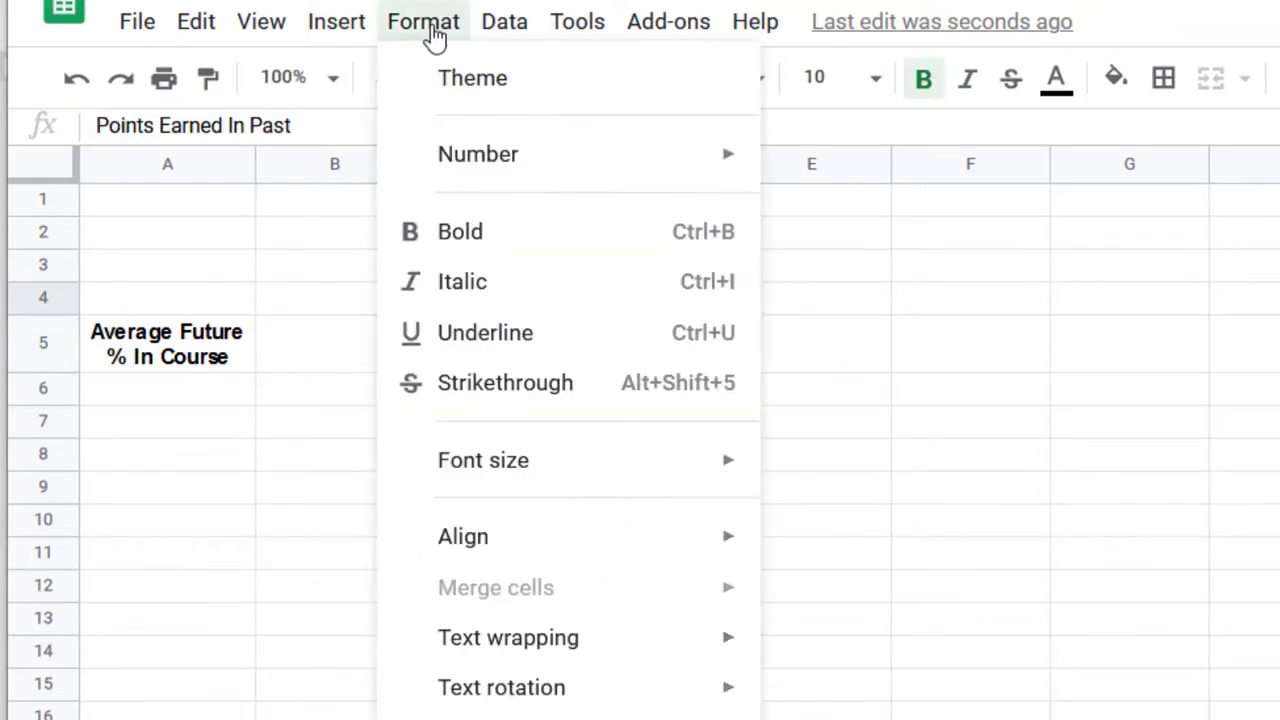
mouse_move(557, 640)
left_click(843, 698)
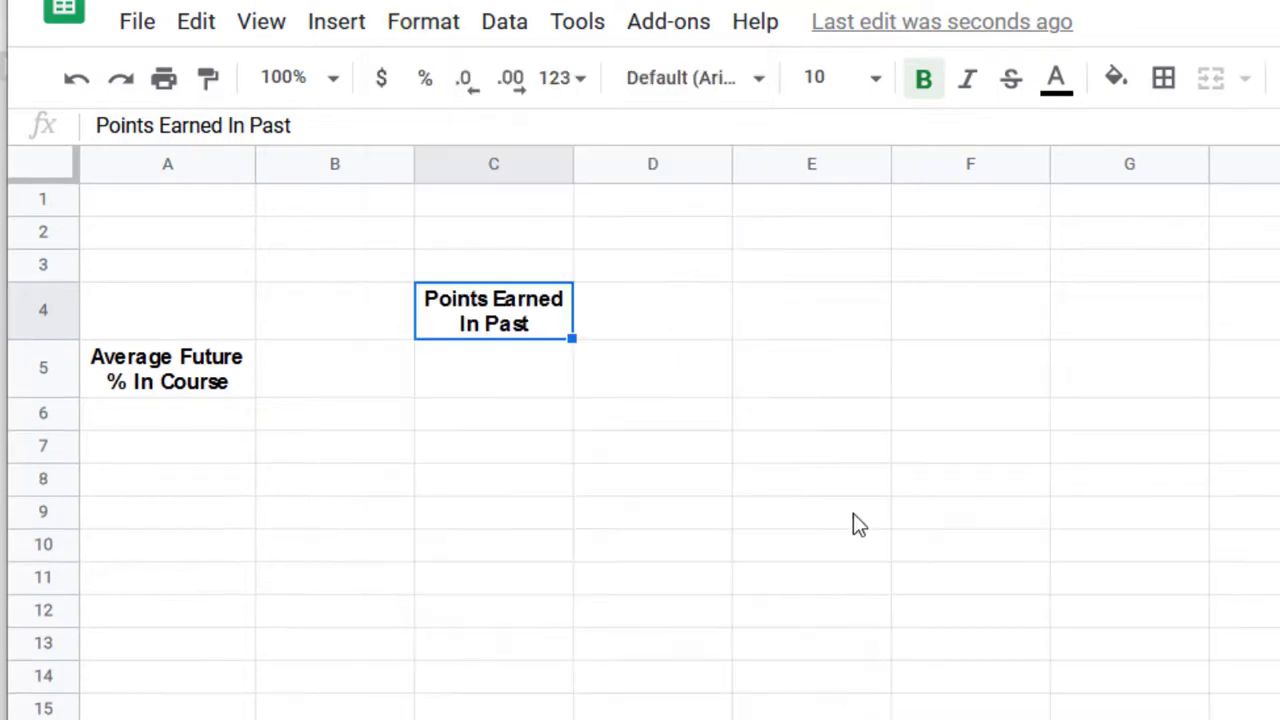
- Enter the label "Points To be Earned IN Future" in cell D4
left_click(843, 512)
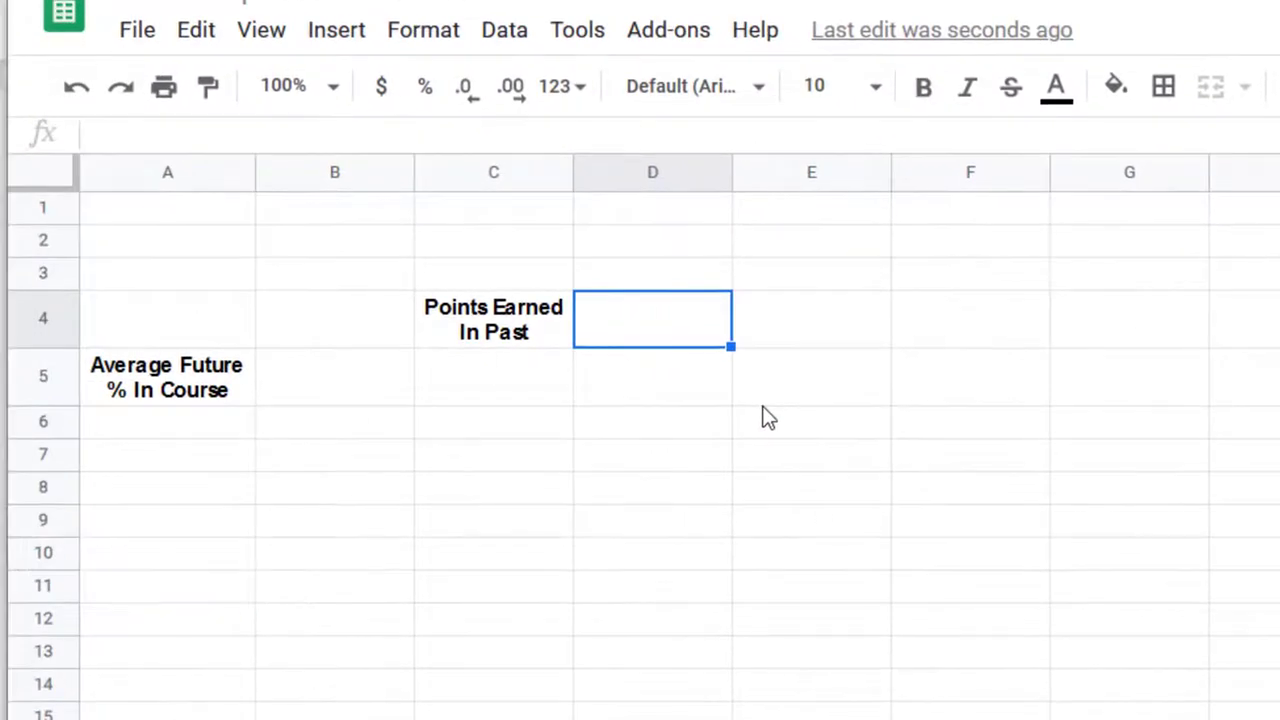
type("Points To")
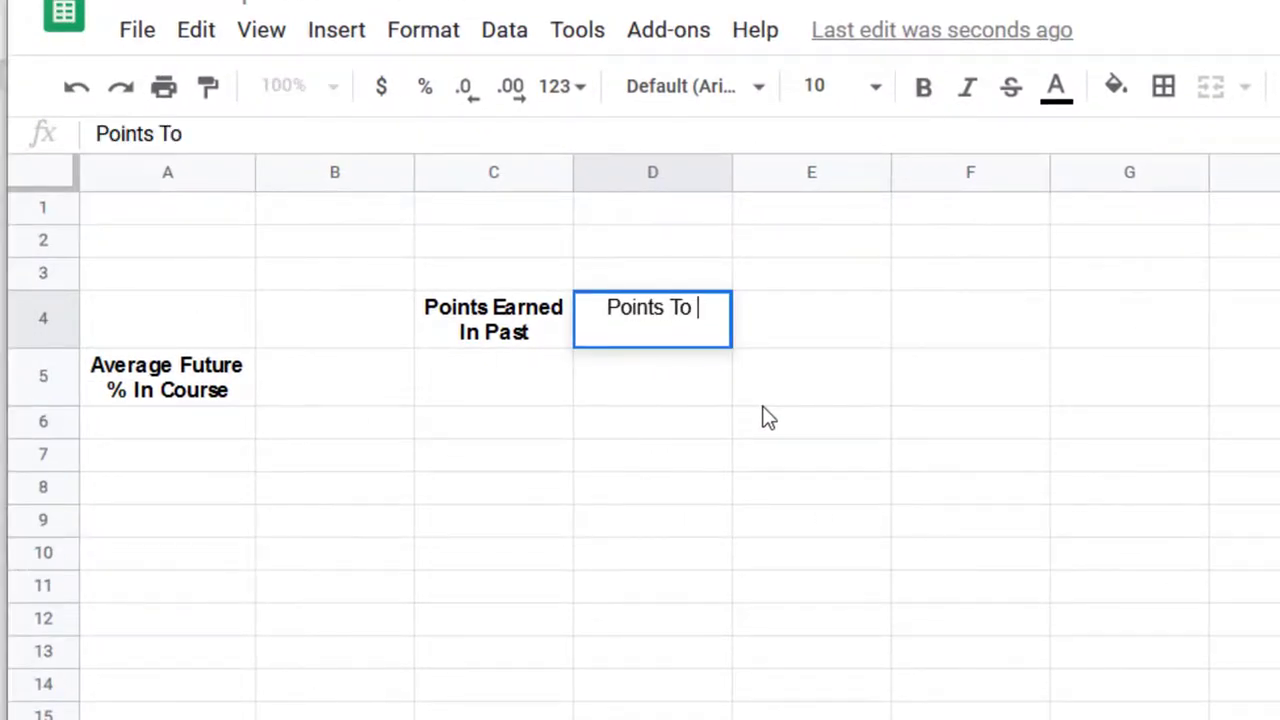
type(" be Earned IN Fut")
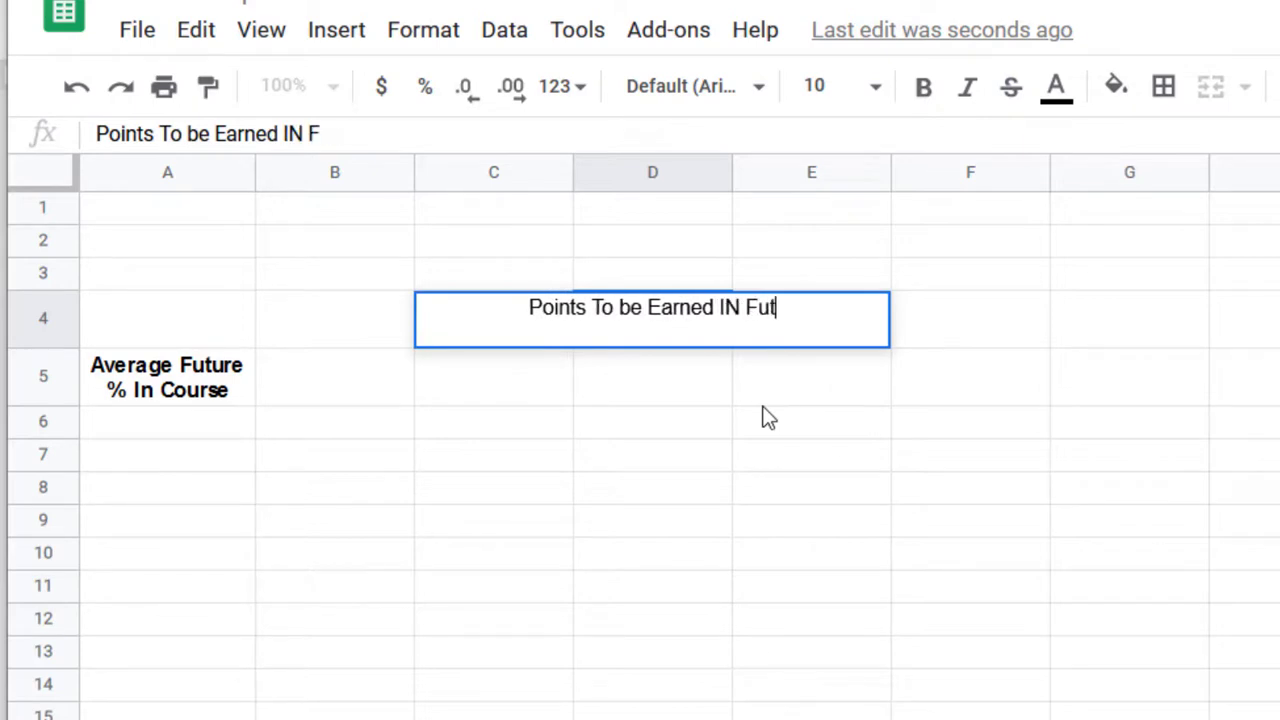
type("ure")
key("Return")
- Make the D4 label bold and set its text wrapping to Wrap
left_click(685, 338)
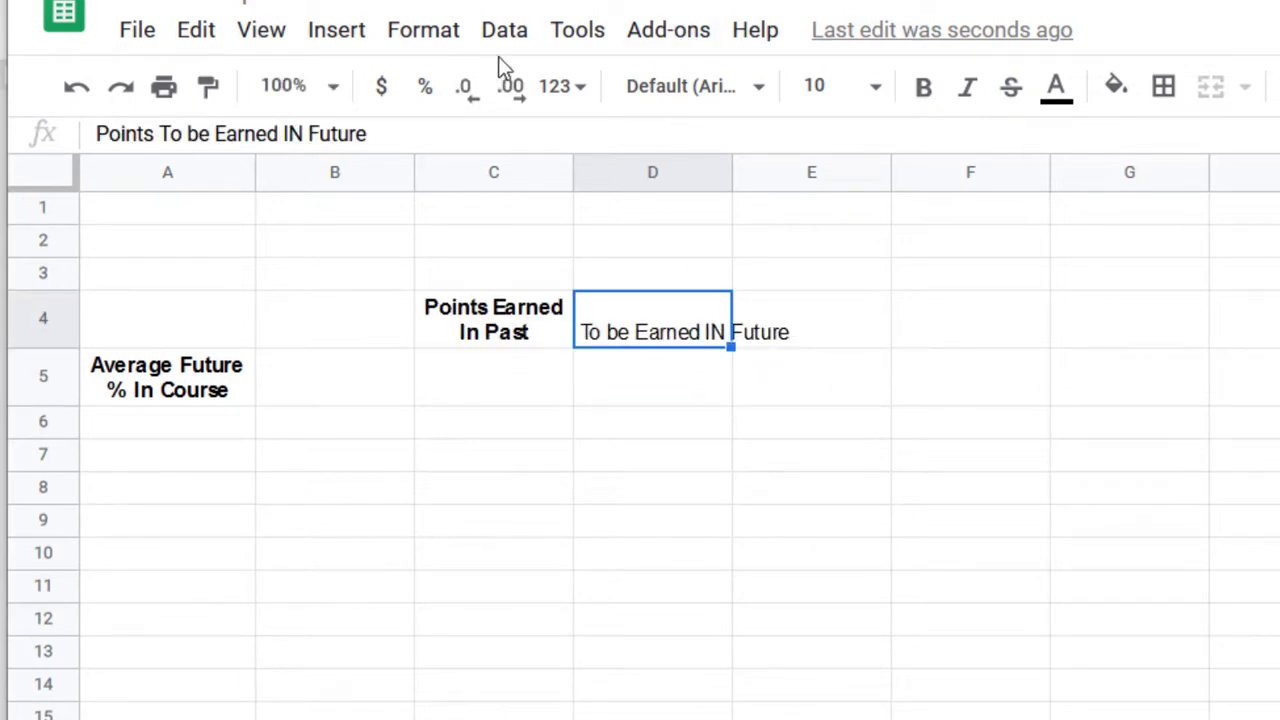
key("ctrl+b")
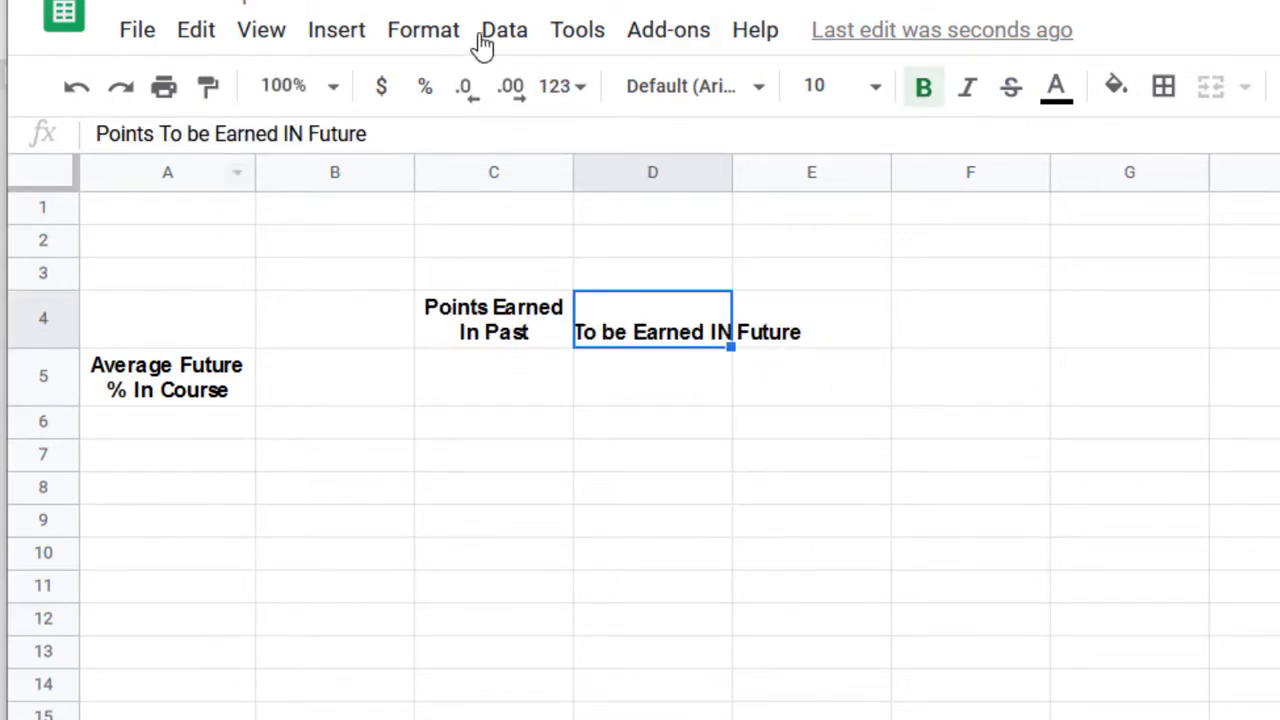
left_click(434, 36)
mouse_move(625, 678)
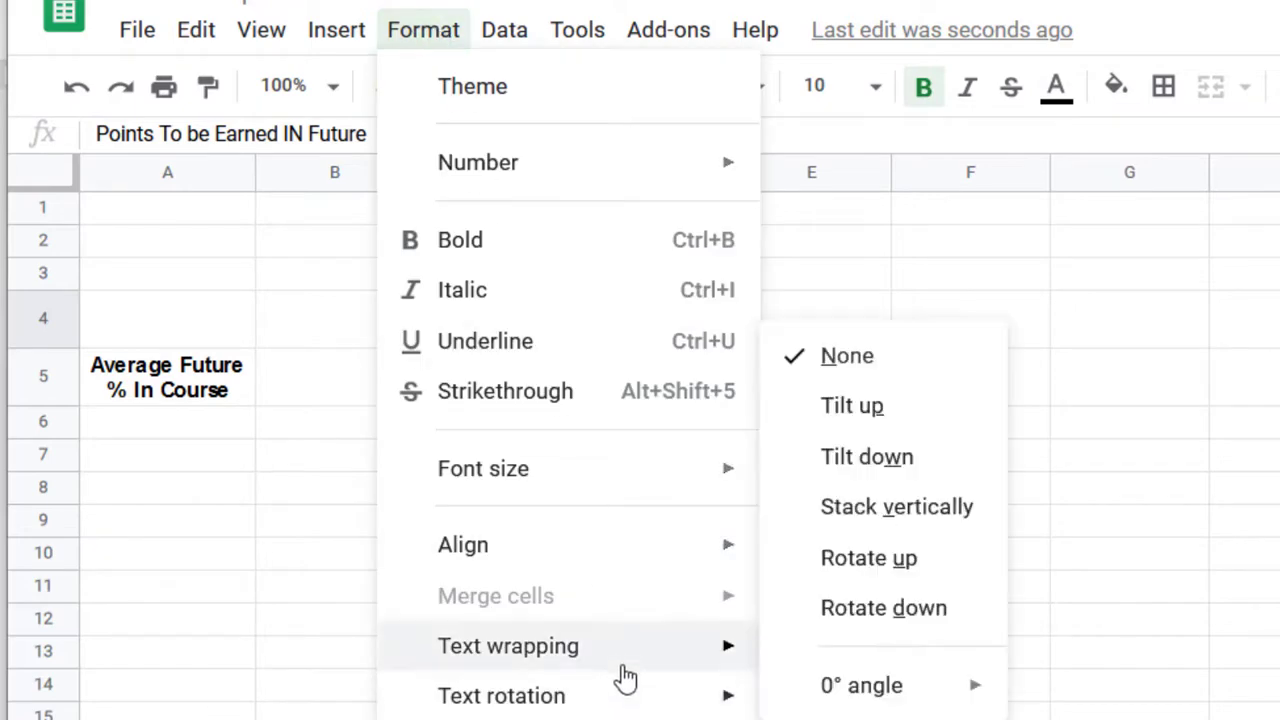
left_click(707, 457)
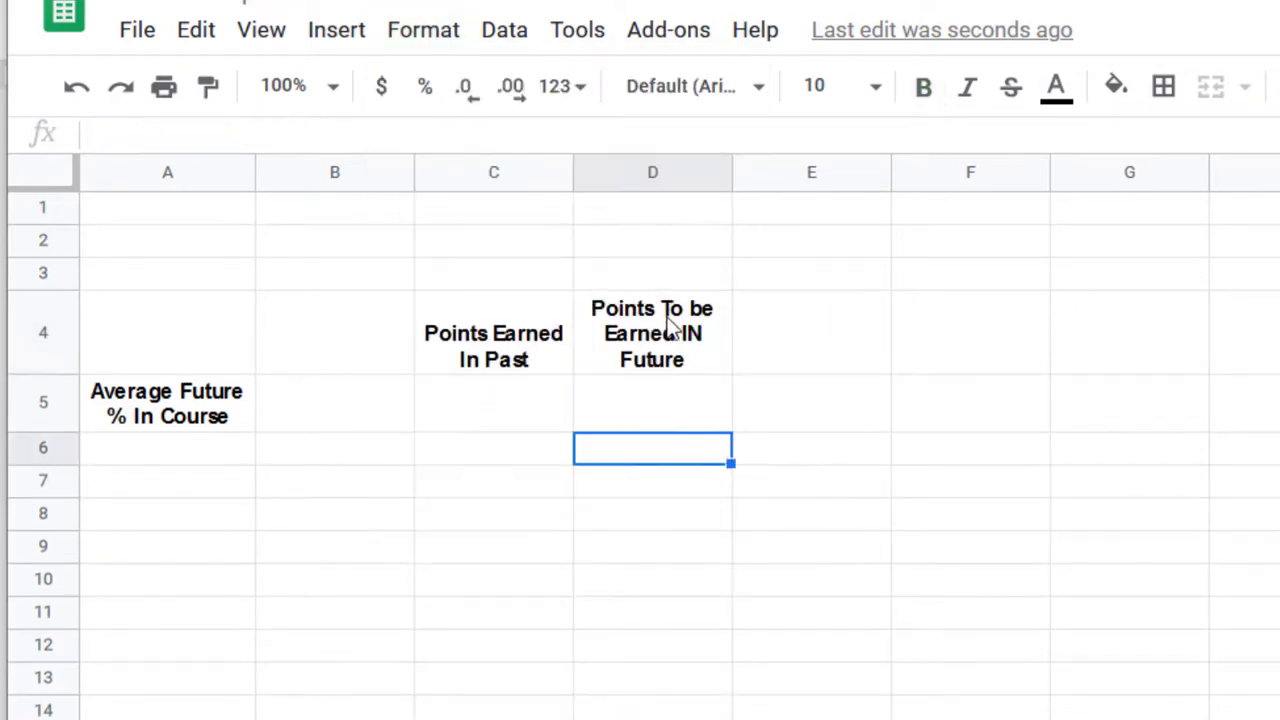
- Correct "IN" to "In" in the D4 label and widen column D until the label fits on two lines
left_click(686, 329)
left_click(297, 138)
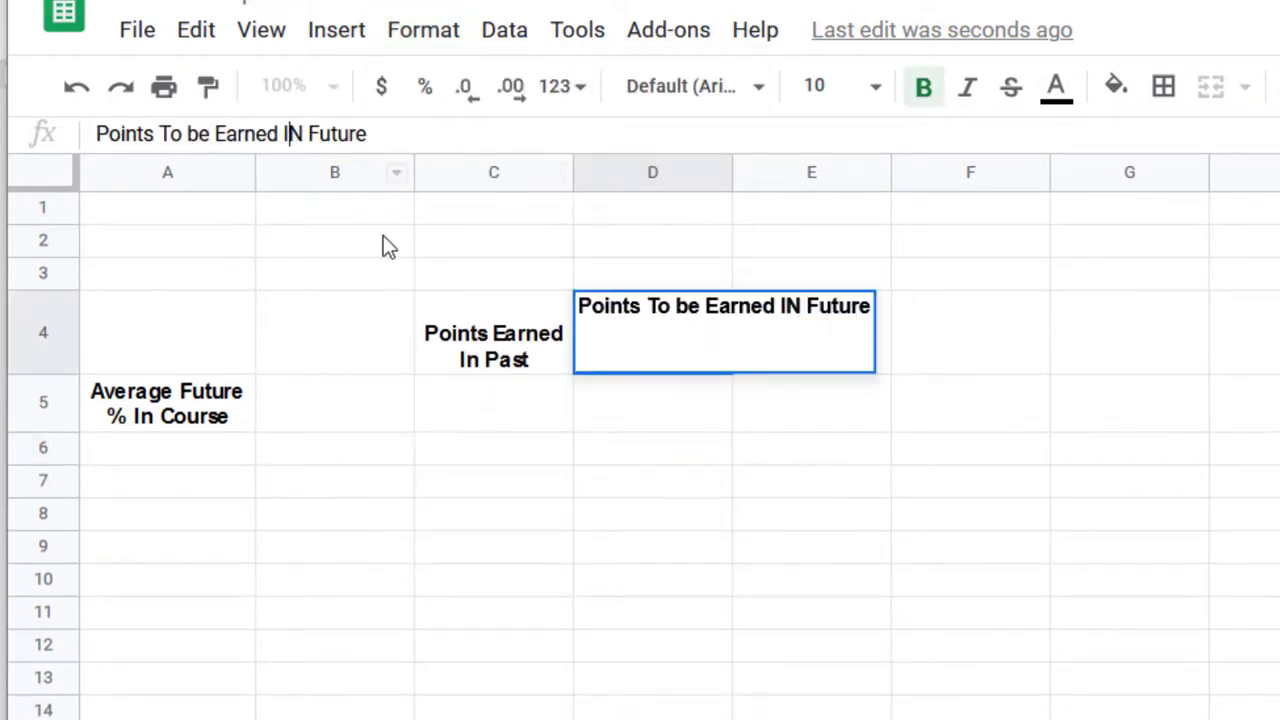
key("Delete")
type("n")
left_click(551, 408)
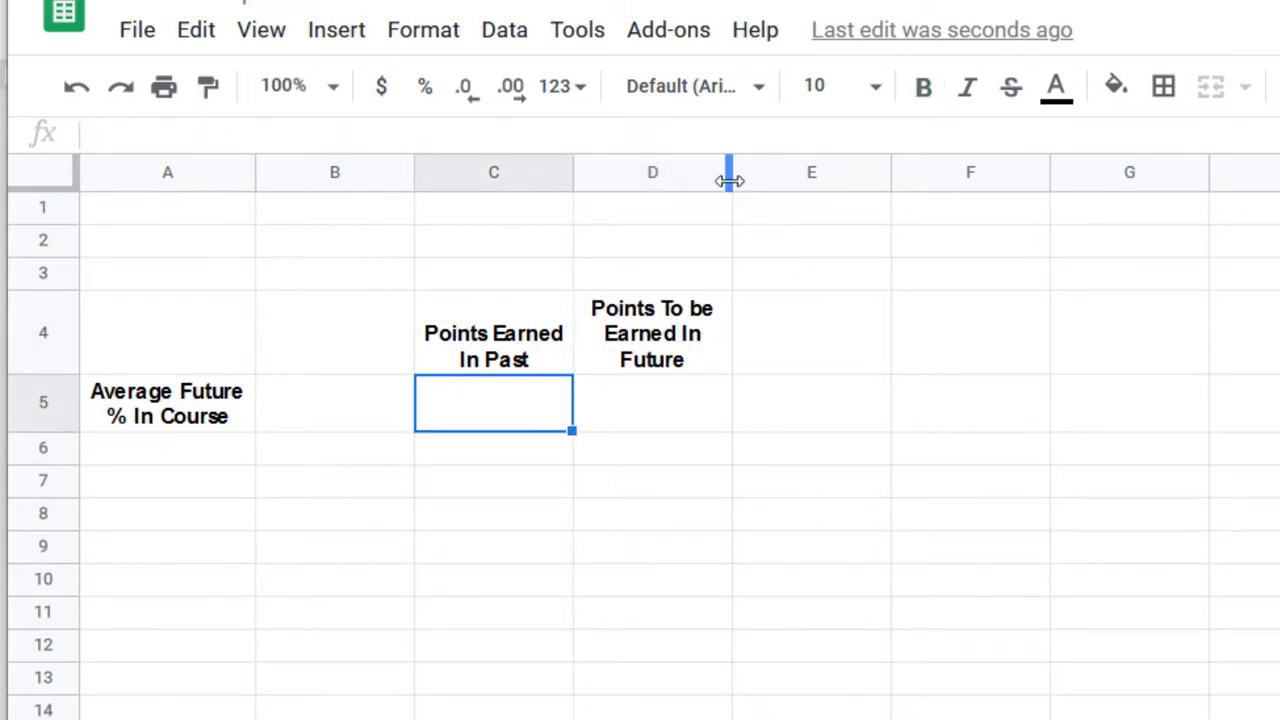
left_click_drag(736, 180, 760, 180)
left_click(594, 410)
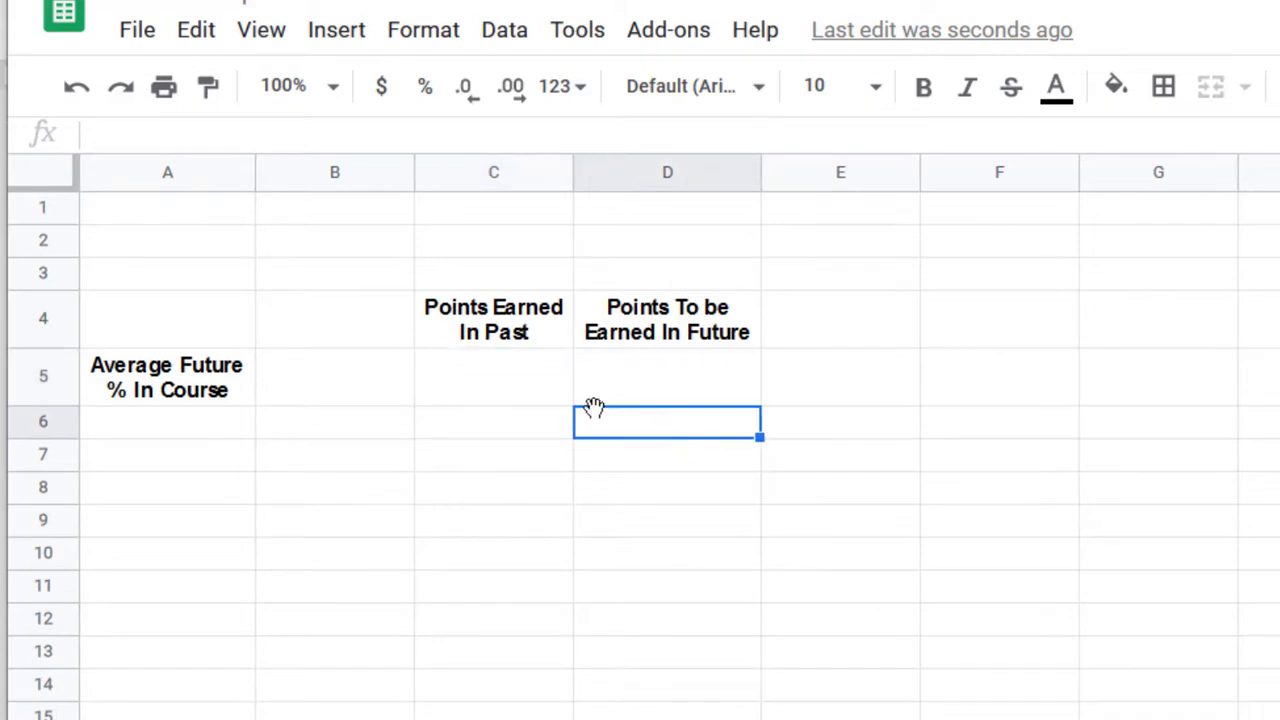
- Enter the label "Total Past Points" in cell C7
left_click(488, 456)
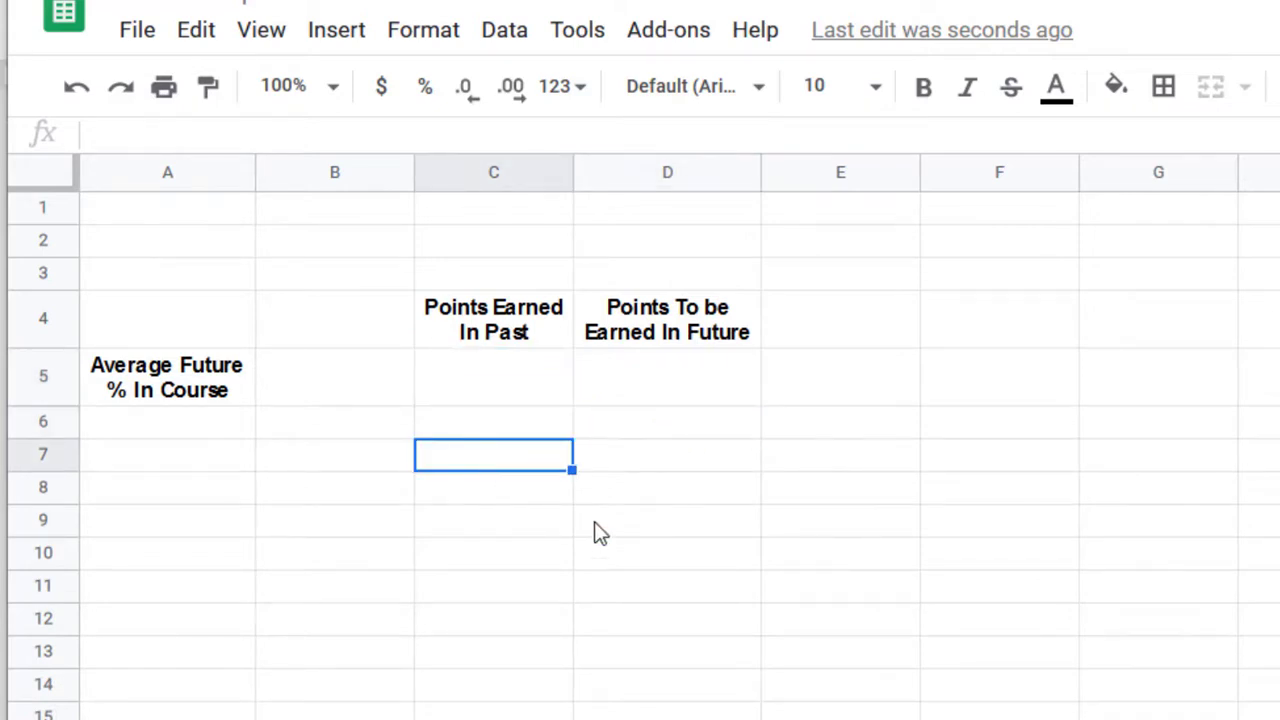
type("Total")
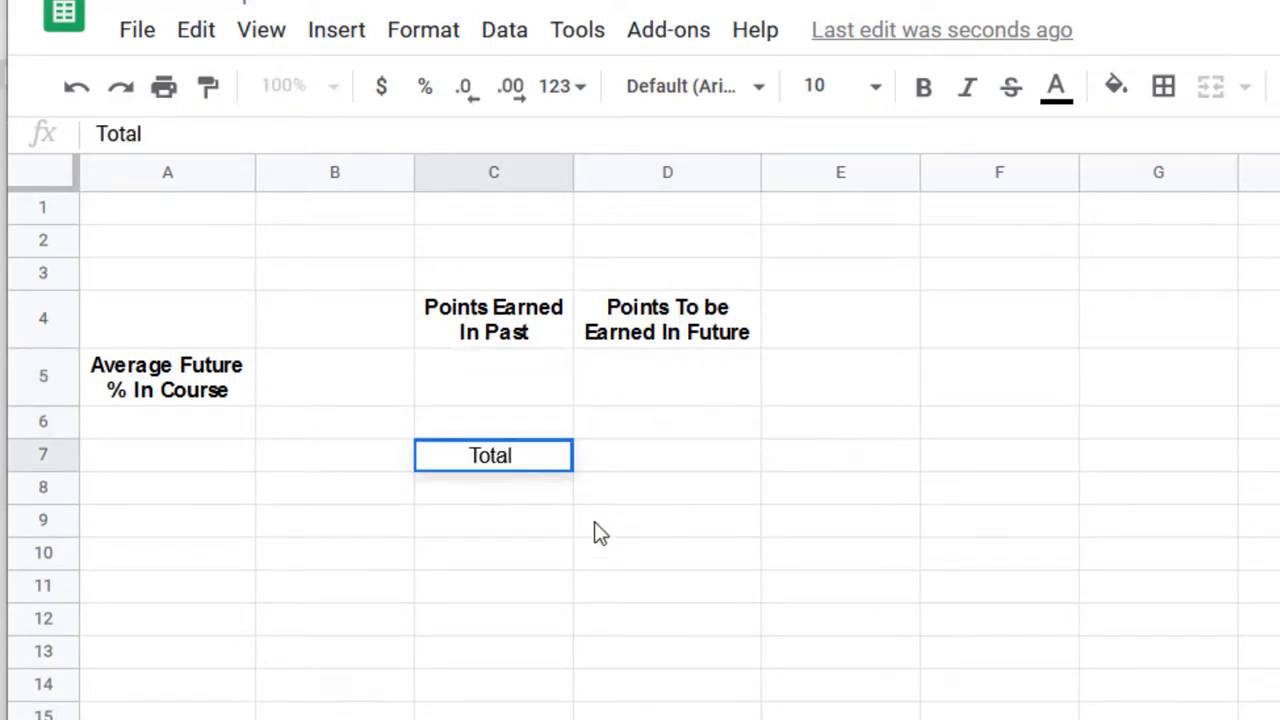
type(" Past Poionts")
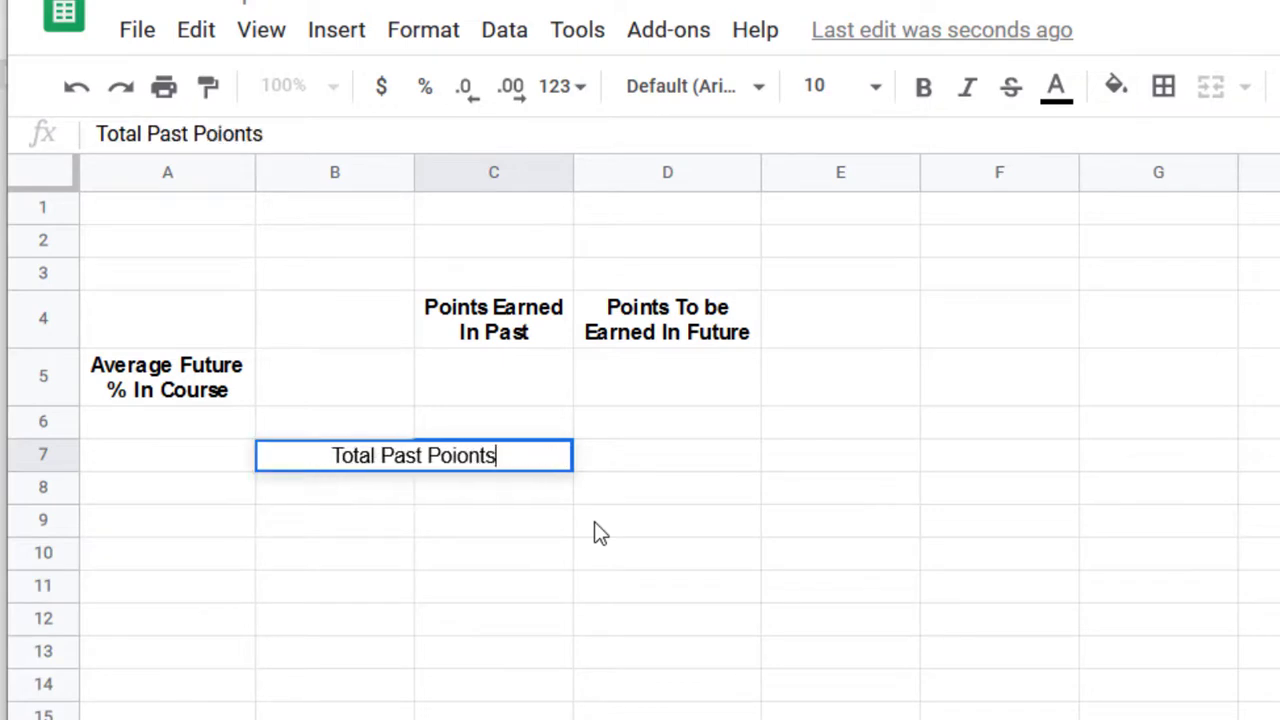
key("BackSpace")
key("BackSpace")
key("BackSpace")
key("BackSpace")
type("nts")
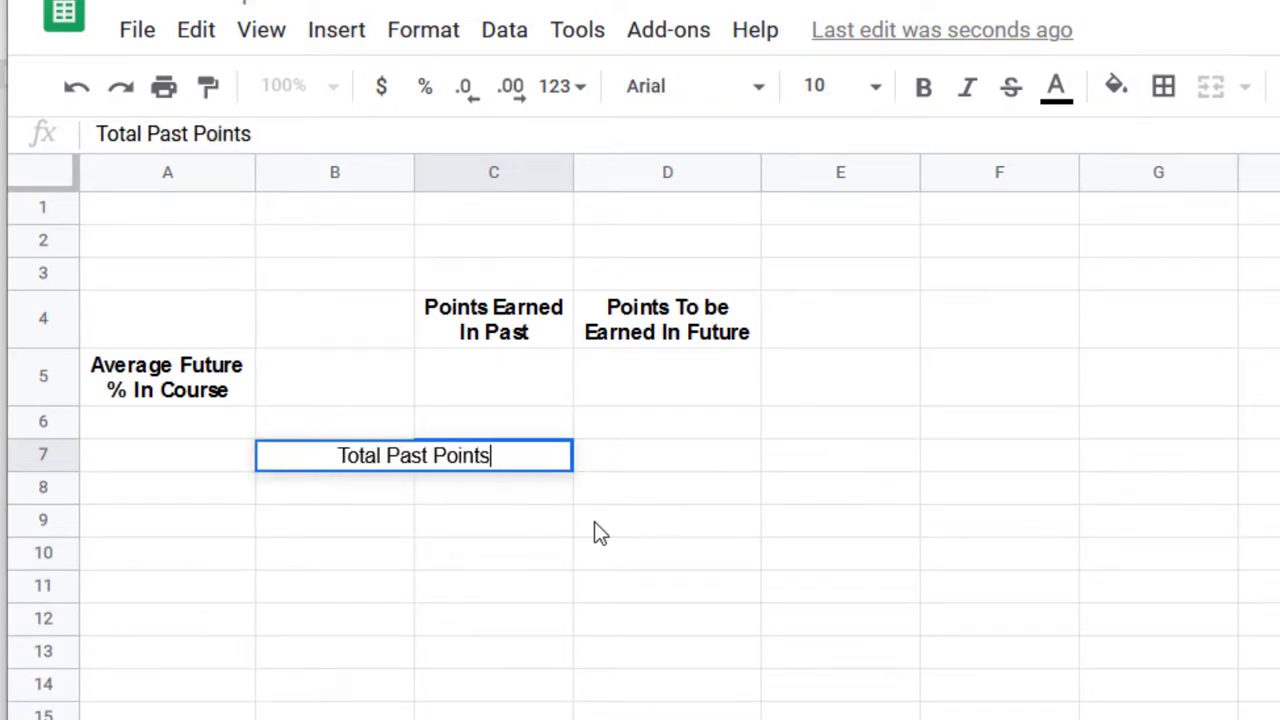
key("Tab")
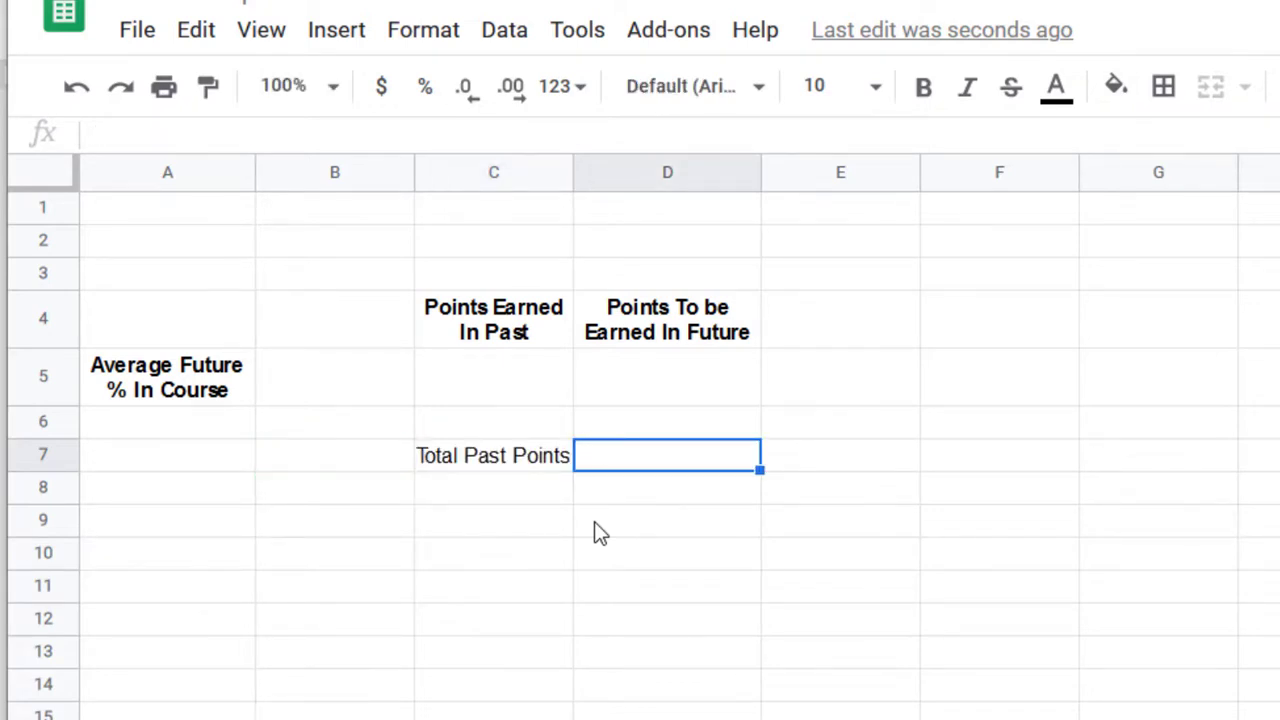
- Enter the label "Total Future Points" in cell D7
type("Ttoa")
key("BackSpace")
key("BackSpace")
key("BackSpace")
type("ota")
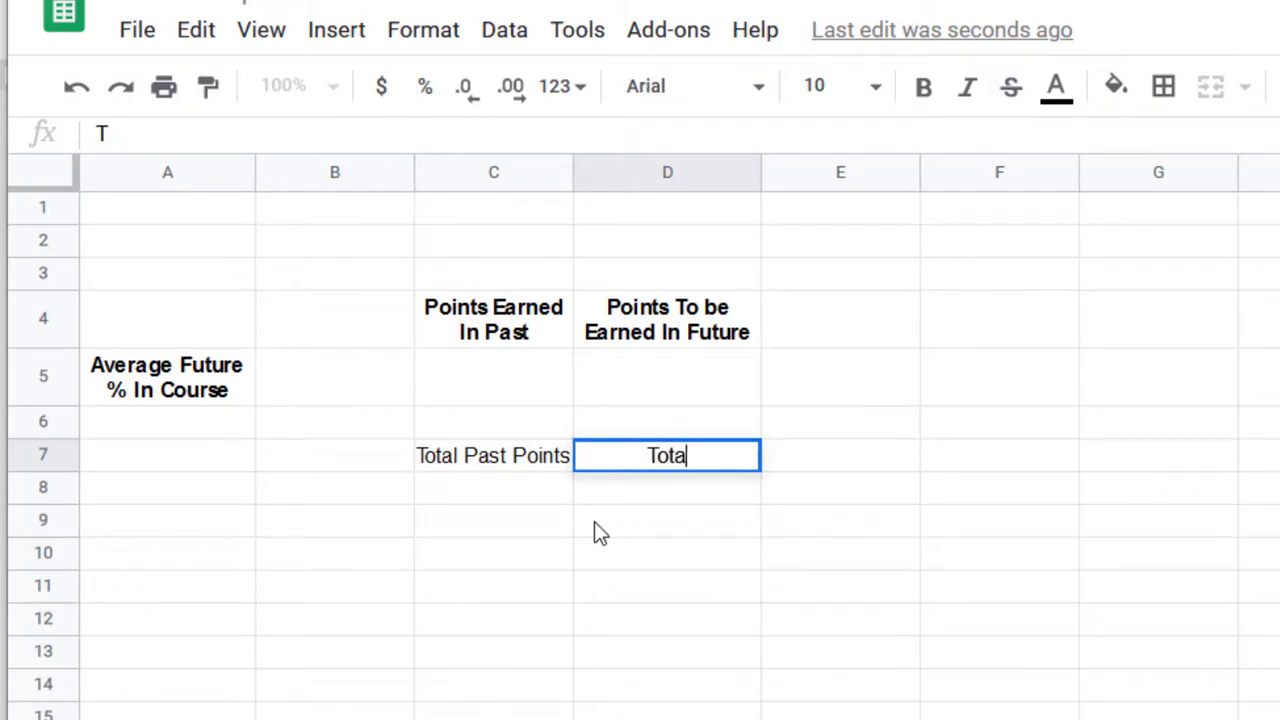
type("l Future POints")
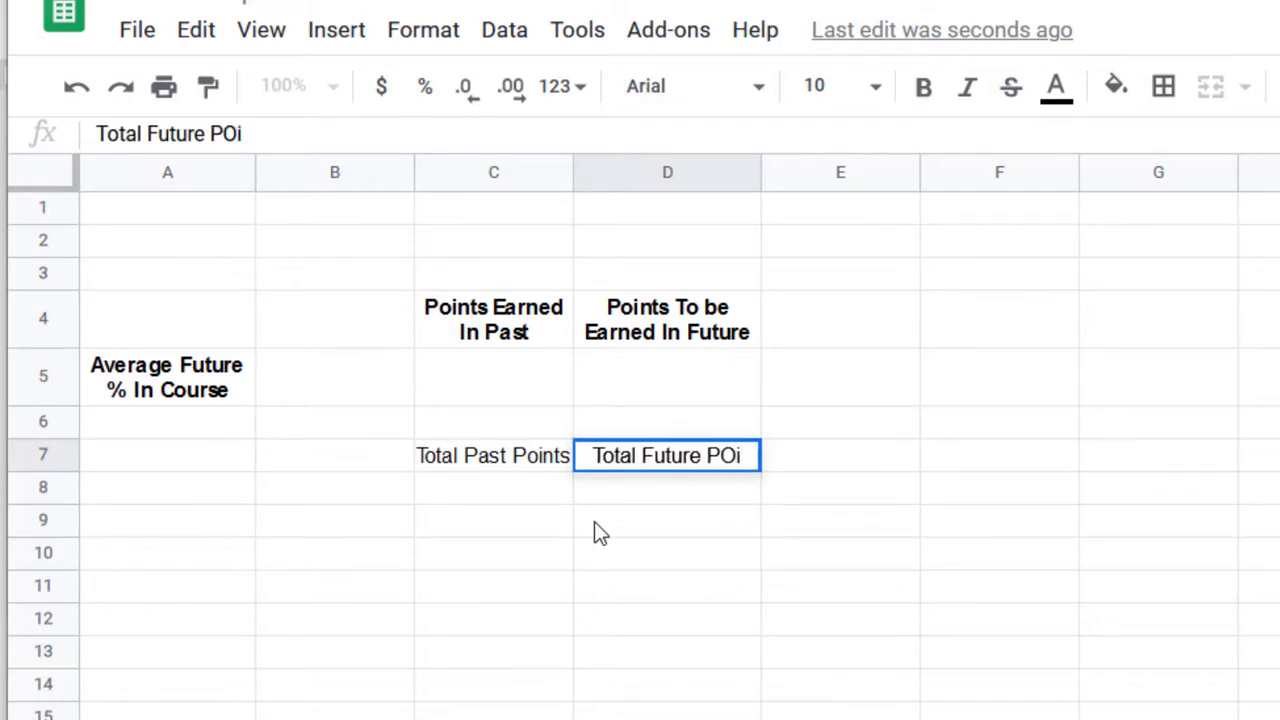
key("BackSpace")
key("BackSpace")
key("BackSpace")
key("BackSpace")
key("BackSpace")
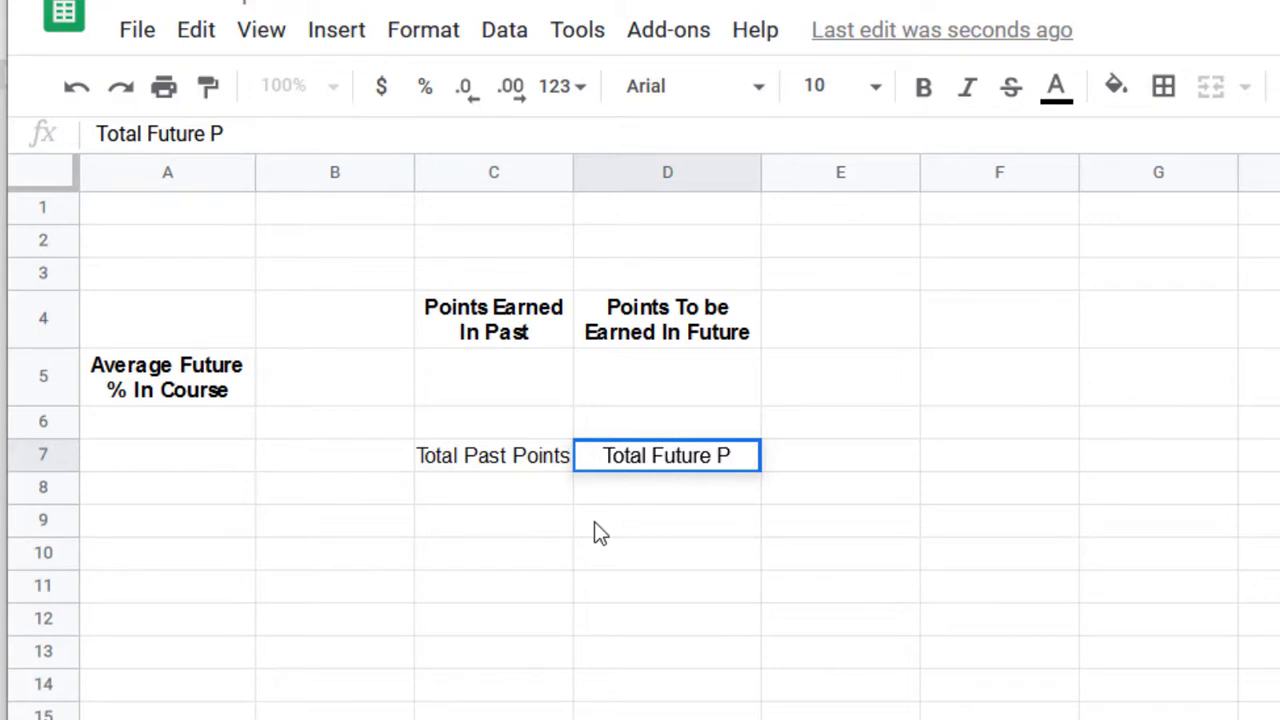
type("oints")
key("Return")
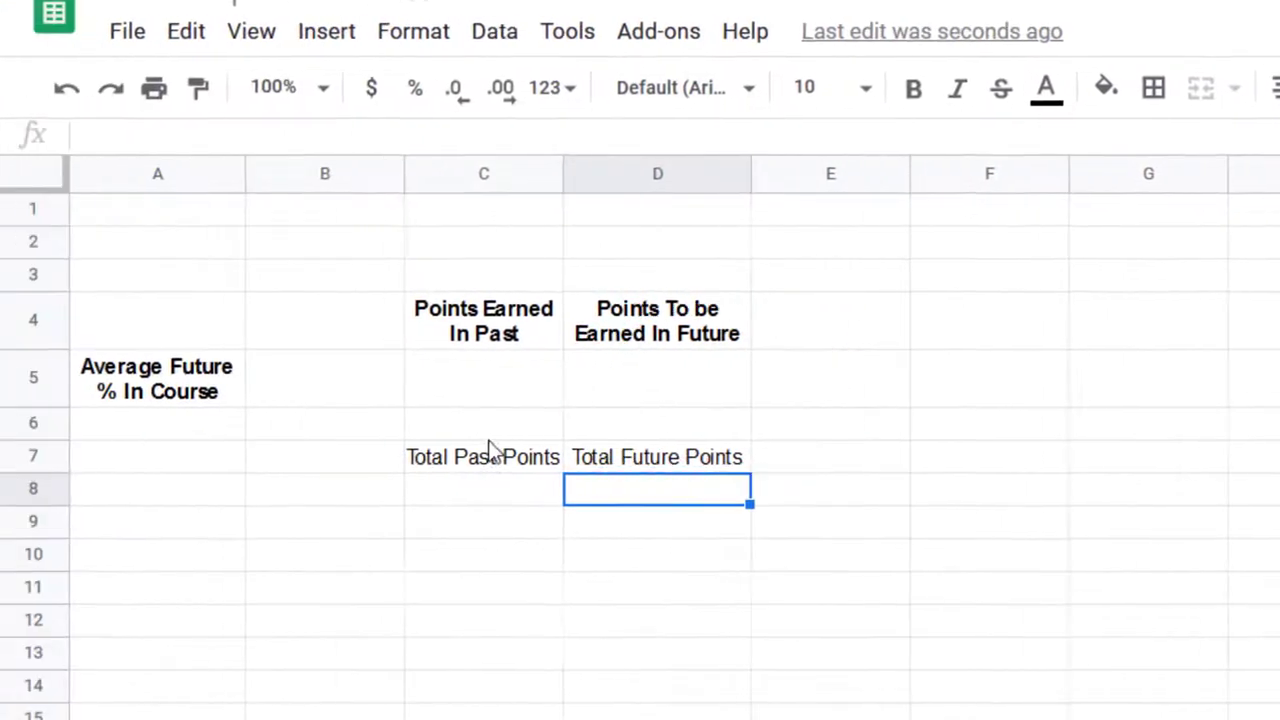
- Append the word "Available" to the labels in C7 and D7
left_click(491, 449)
left_click(336, 137)
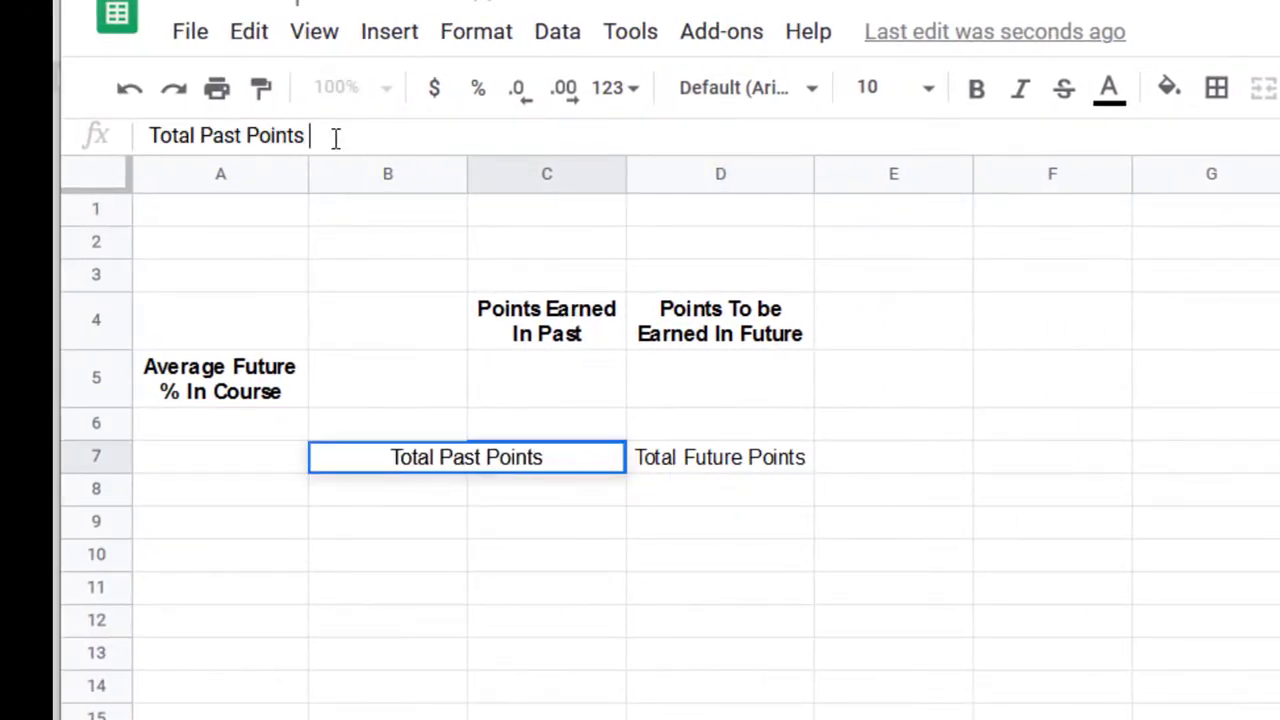
type("Available")
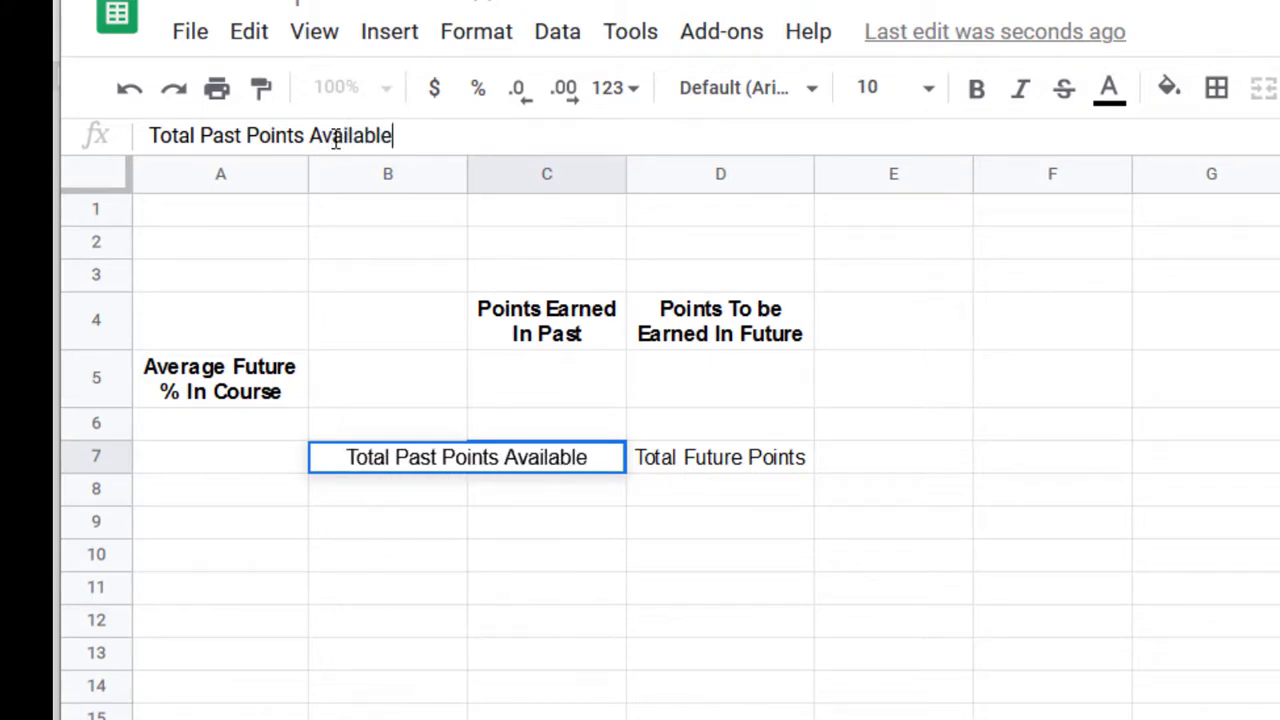
key("Return")
key("Up")
key("Right")
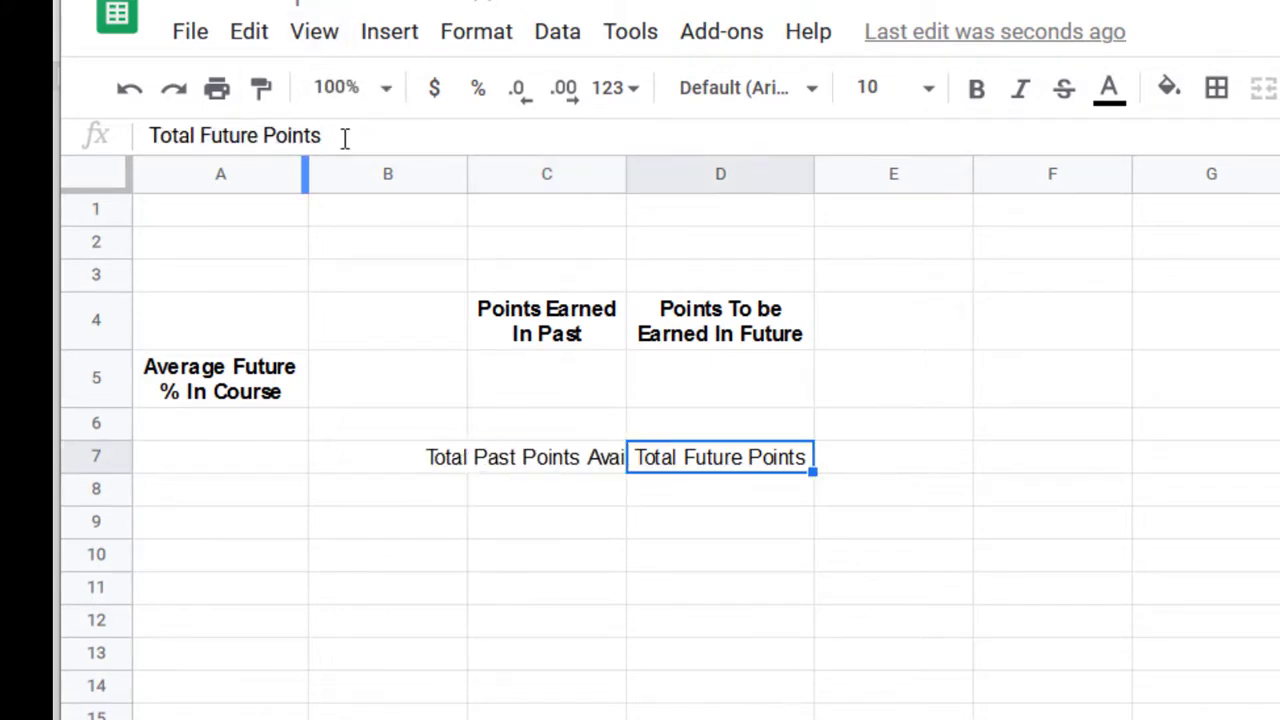
left_click(344, 137)
type("Available")
key("Return")
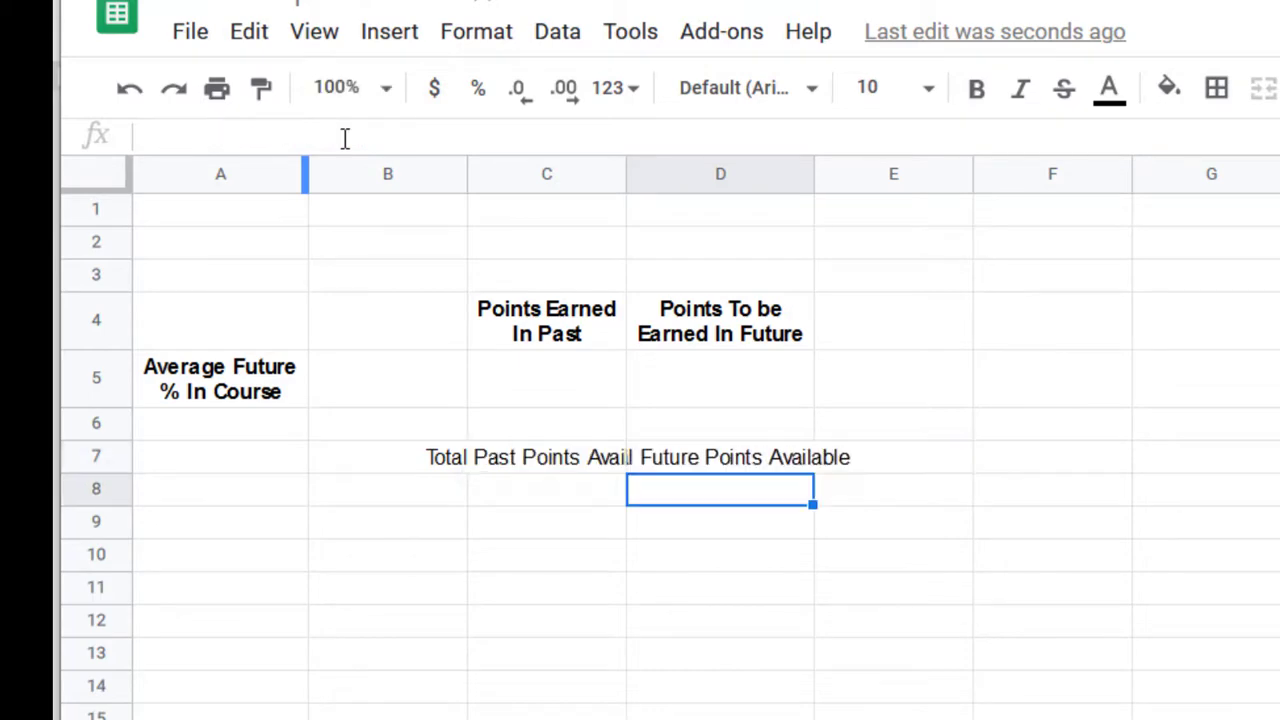
- Make the labels in C7 and D7 bold with wrapped text, and widen column C until its label fits on two lines
left_click_drag(706, 460, 580, 452)
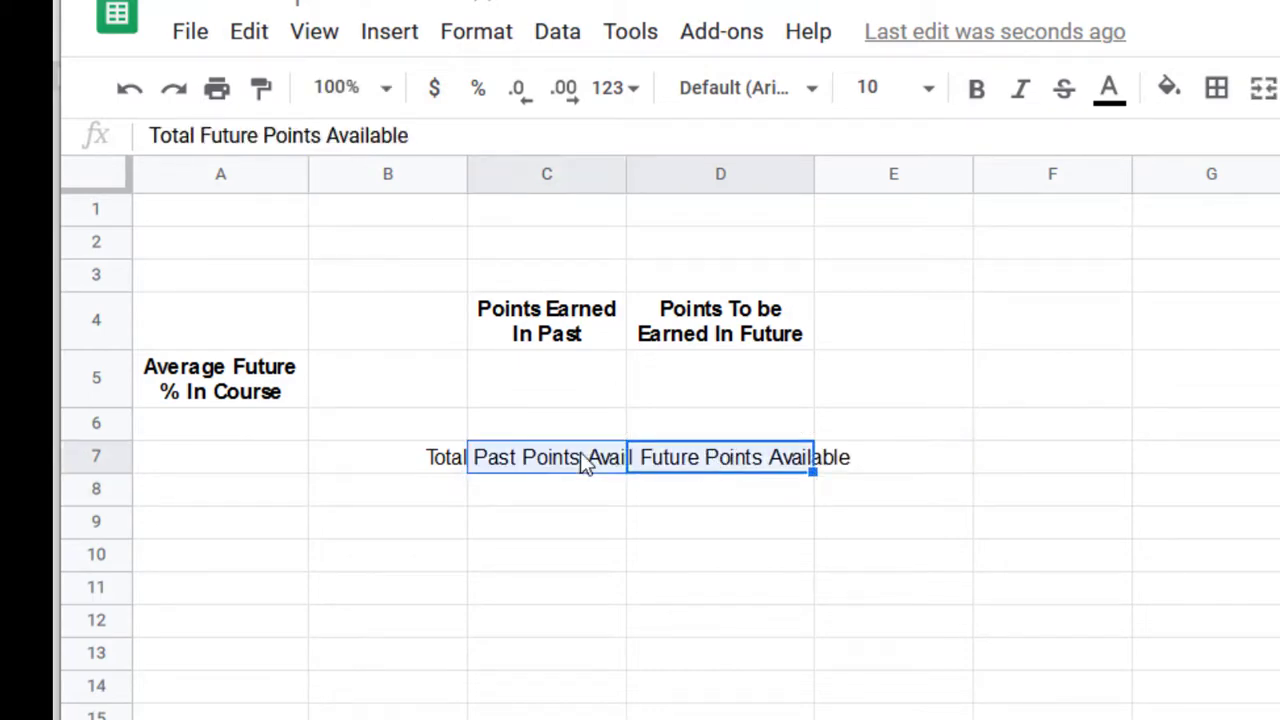
key("ctrl+b")
left_click(478, 36)
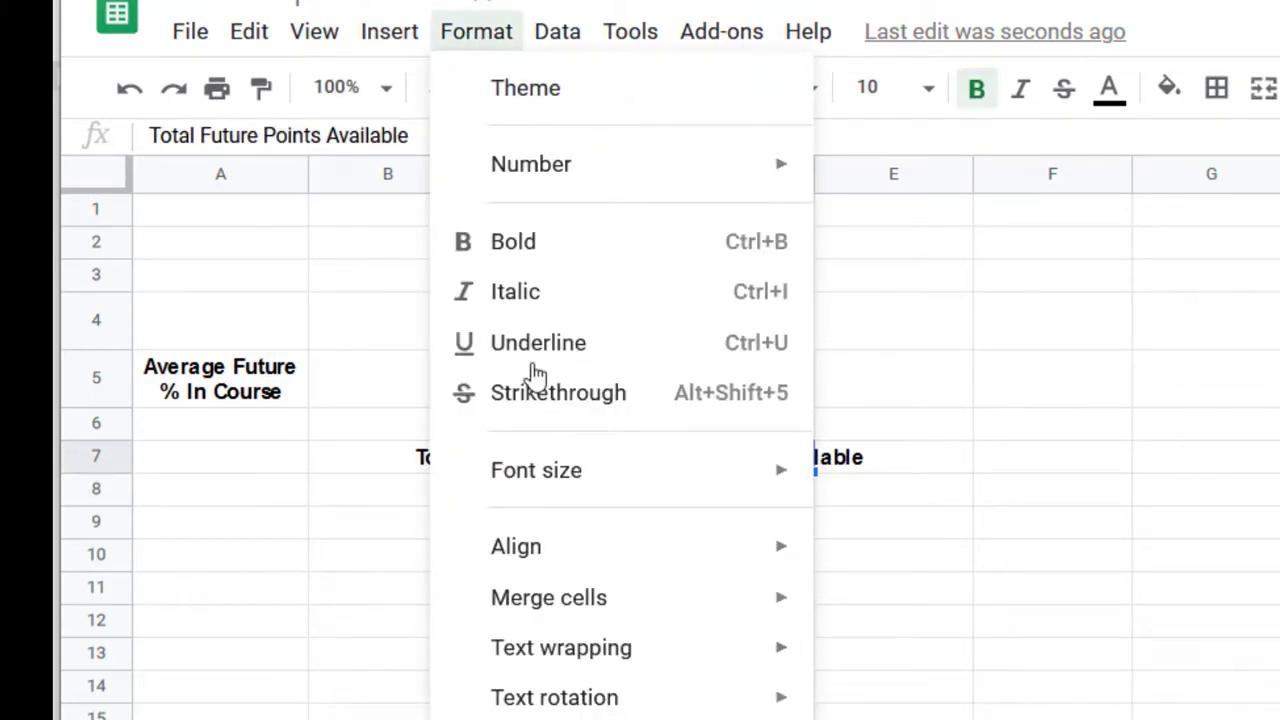
mouse_move(674, 660)
left_click(880, 704)
left_click(847, 618)
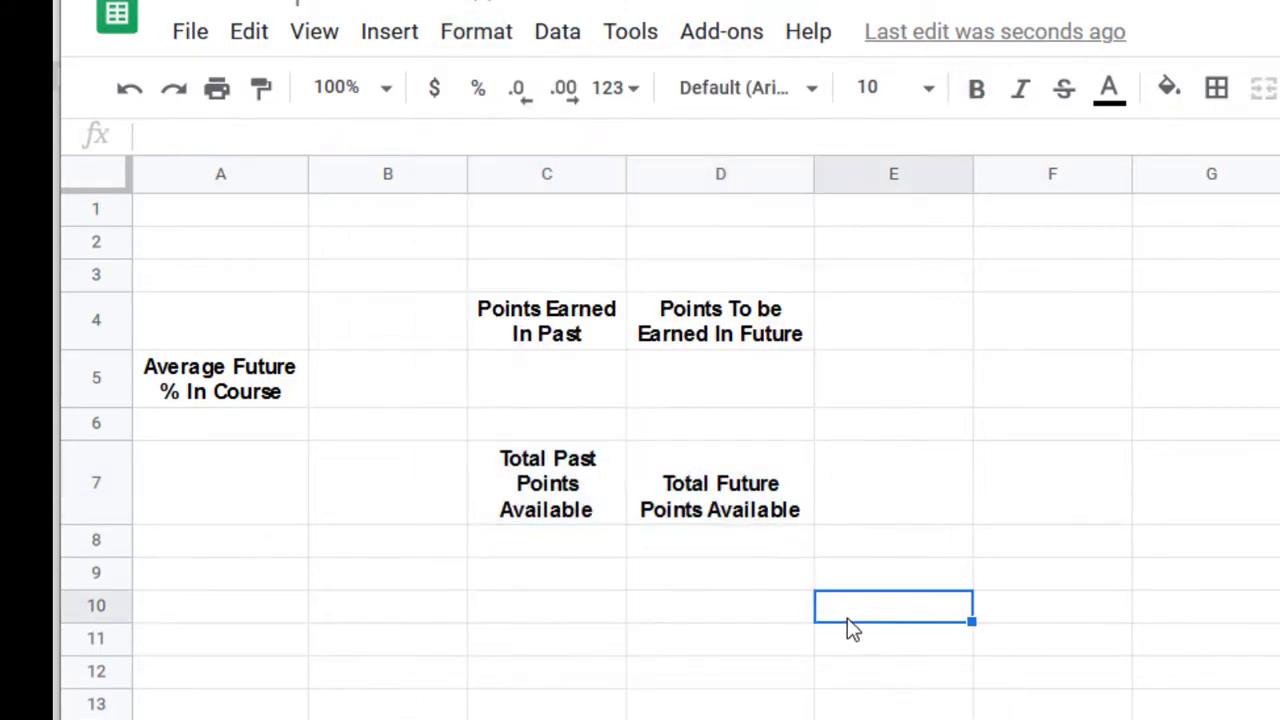
left_click_drag(625, 174, 655, 174)
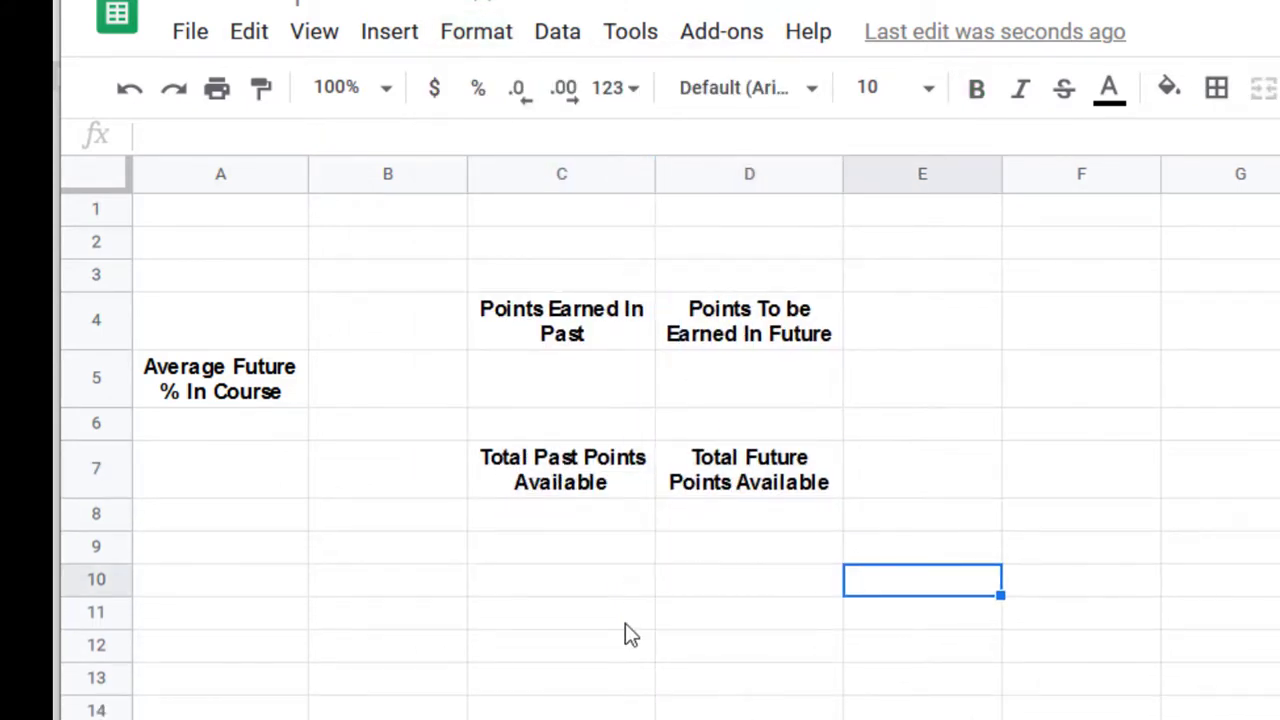
left_click(572, 381)
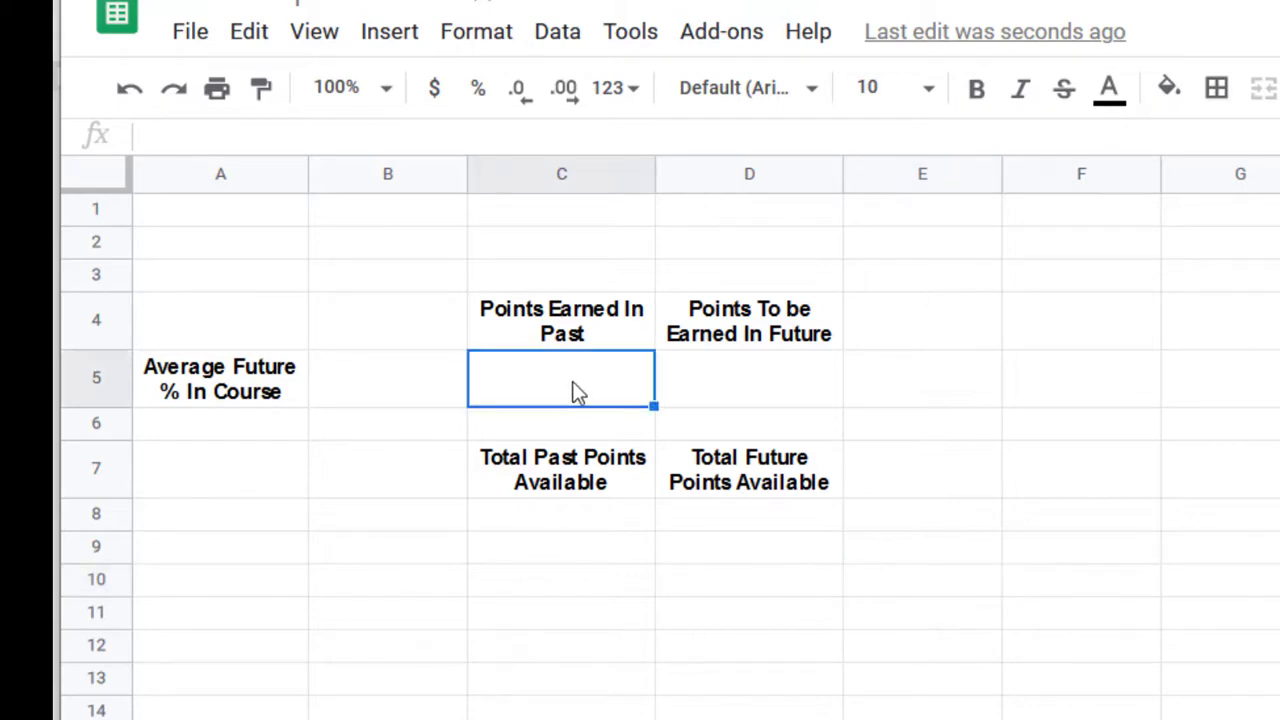
key("Tab")
left_click(535, 522)
left_click(716, 525)
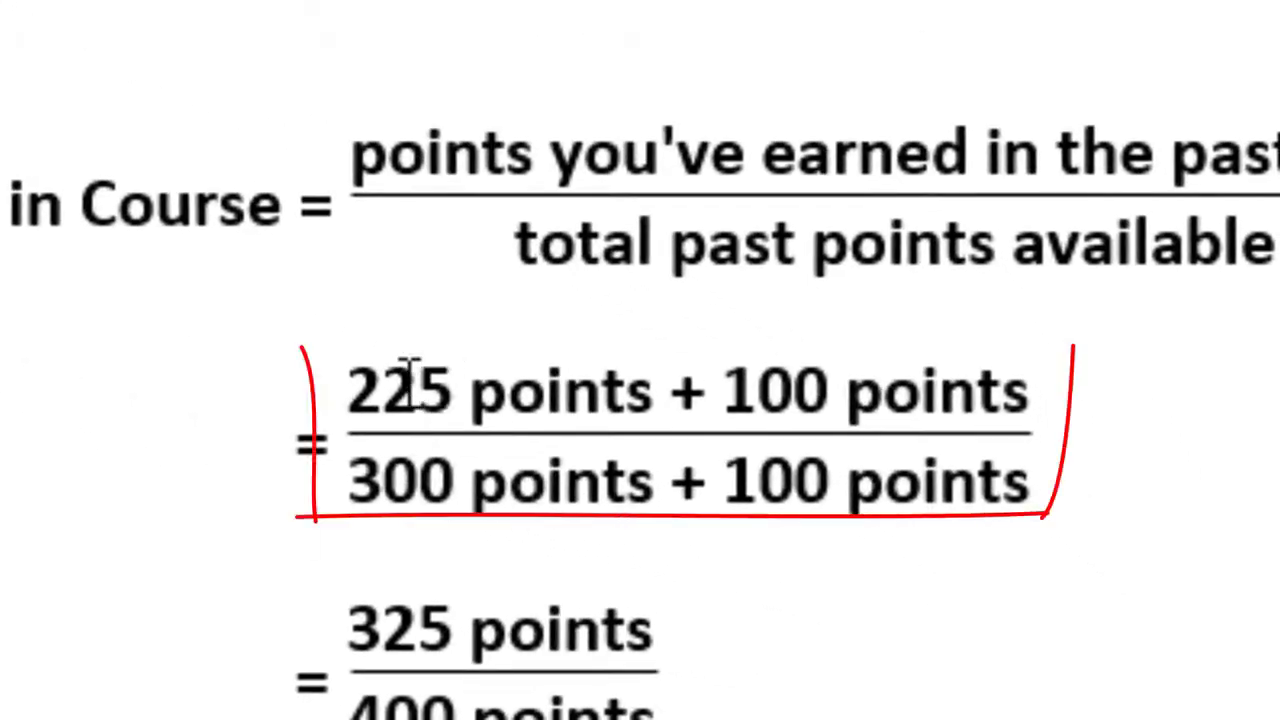
left_click_drag(410, 378, 413, 412)
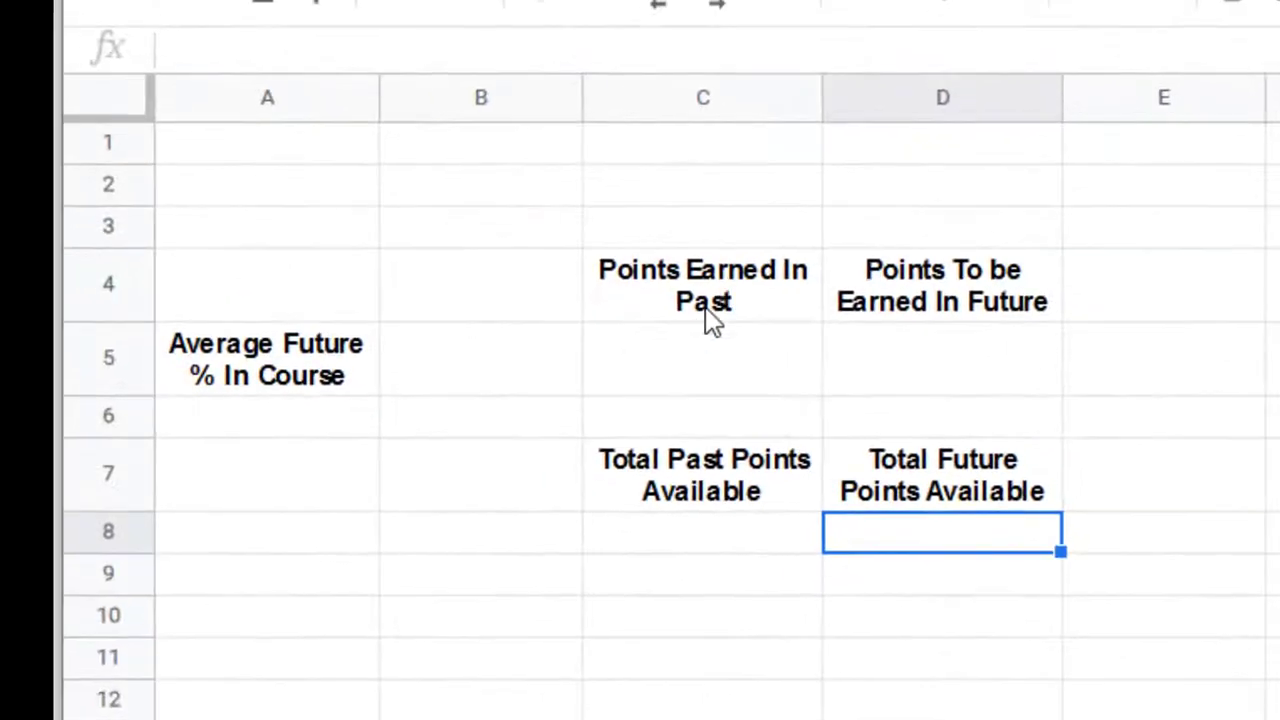
- Enter 225 as the points earned in the past in C5 and 300 as the total past points available in C8
left_click(706, 330)
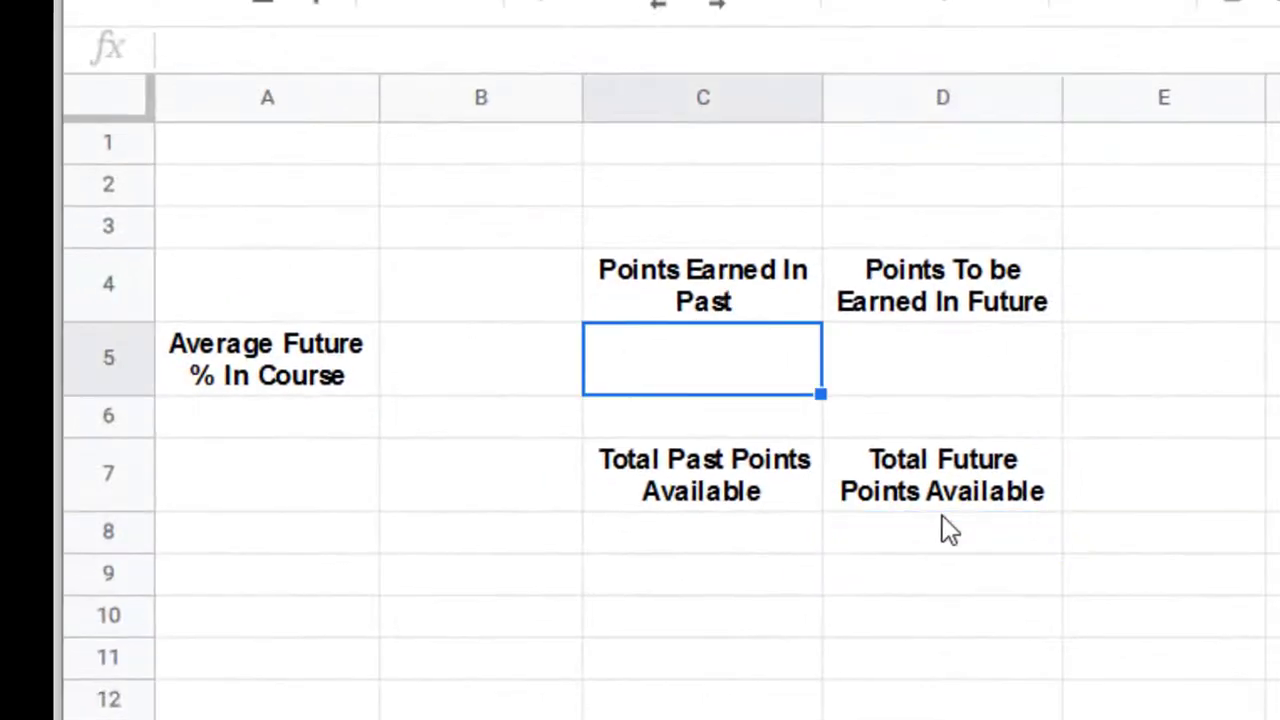
type("225")
key("Return")
key("Down")
key("Down")
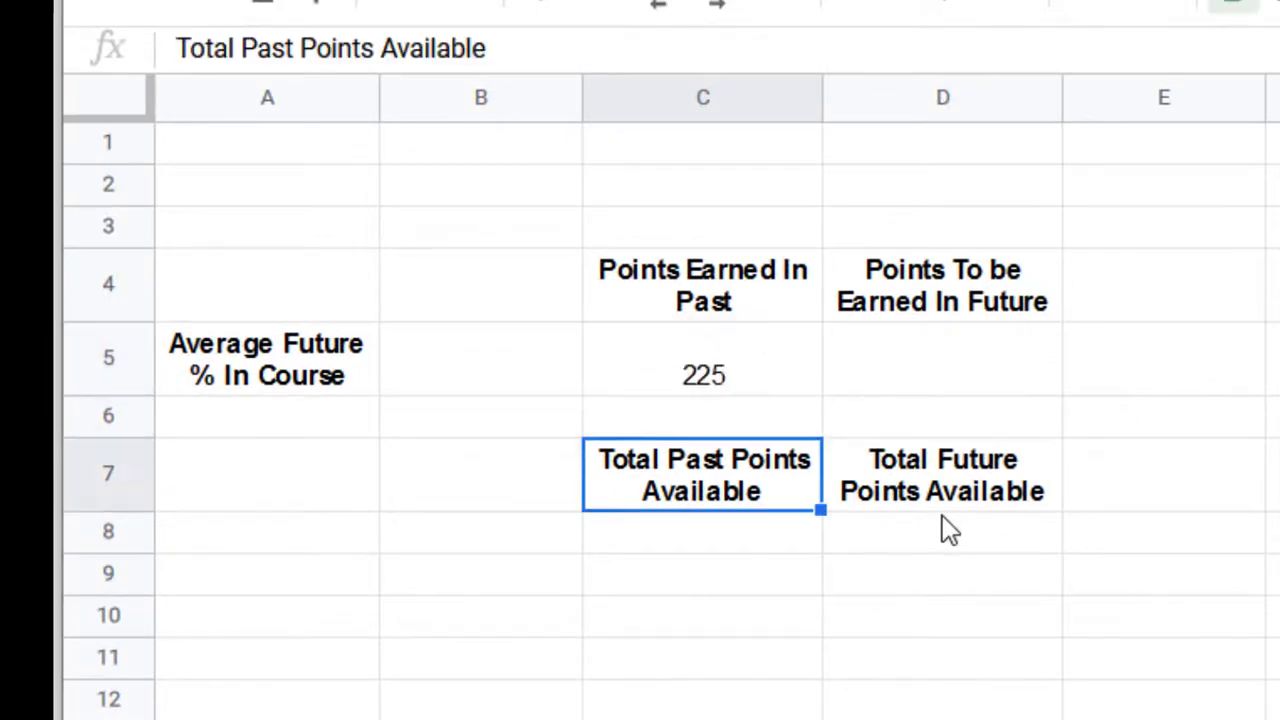
type("300")
key("Tab")
- Enter 100 as the future points earned in D5 and 100 as the total future points available in D8
key("Up")
key("Up")
key("Up")
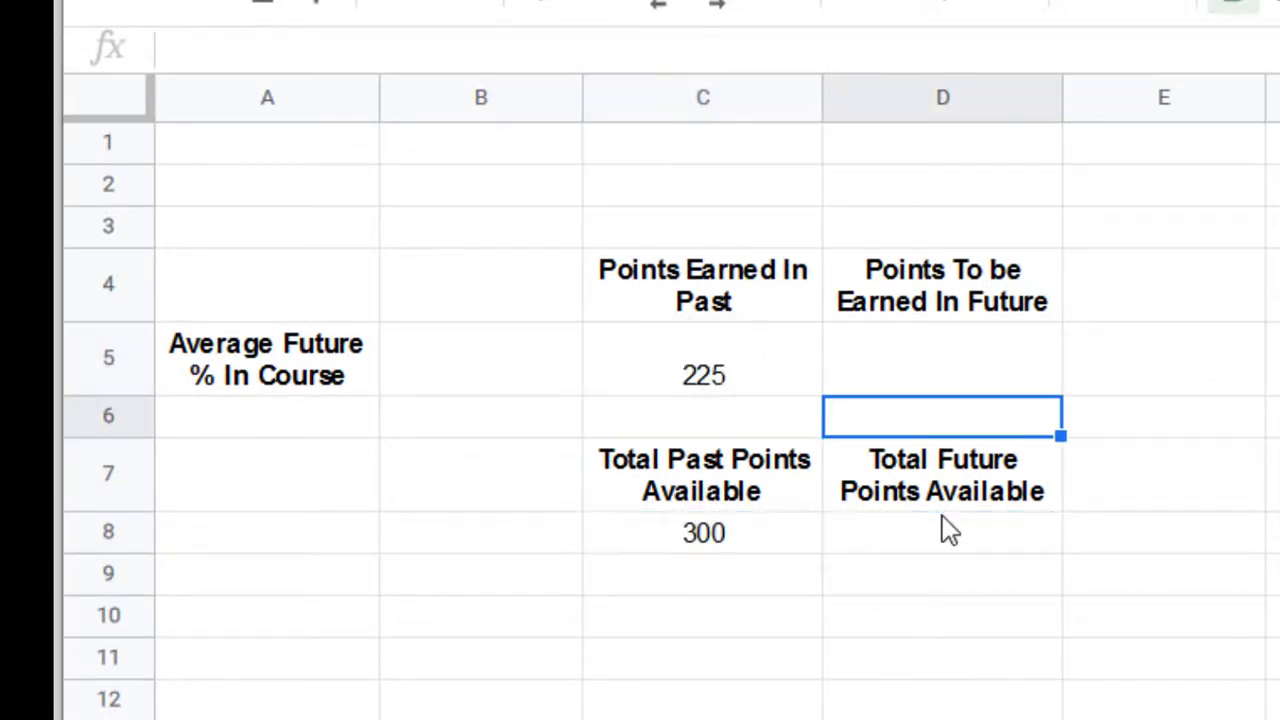
type("100")
key("Return")
key("Down")
key("Down")
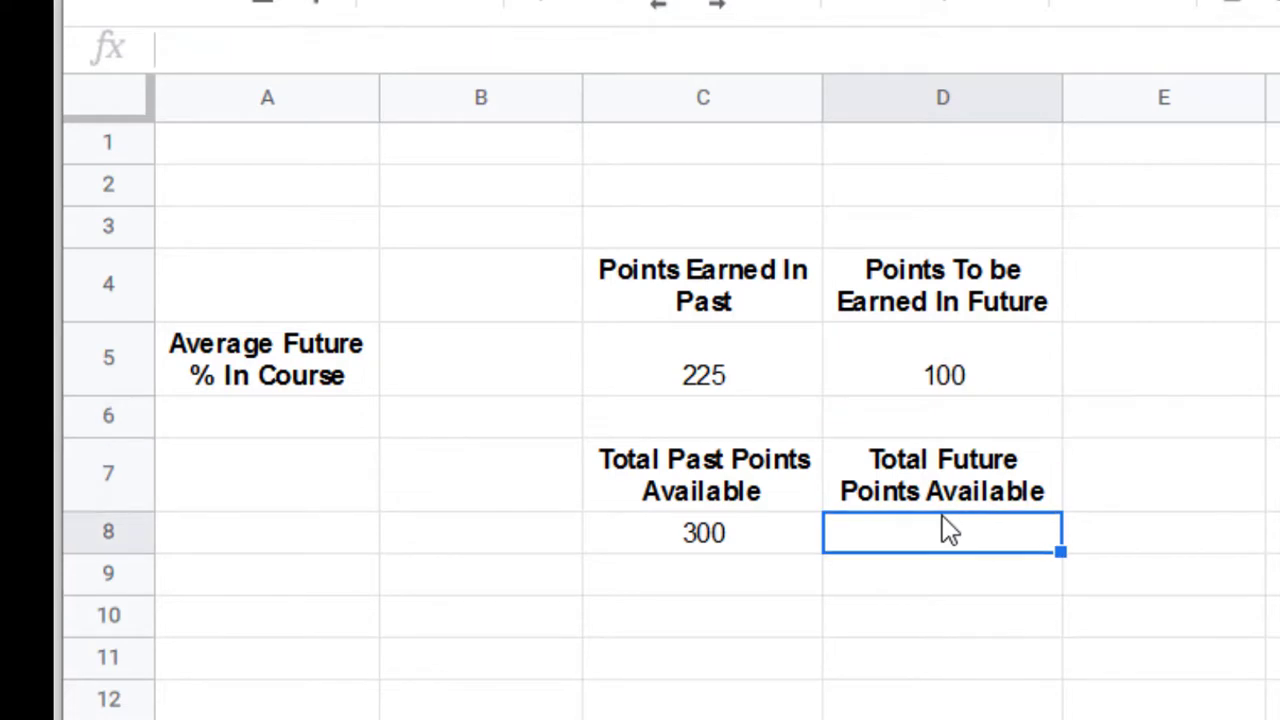
type("100")
key("Return")
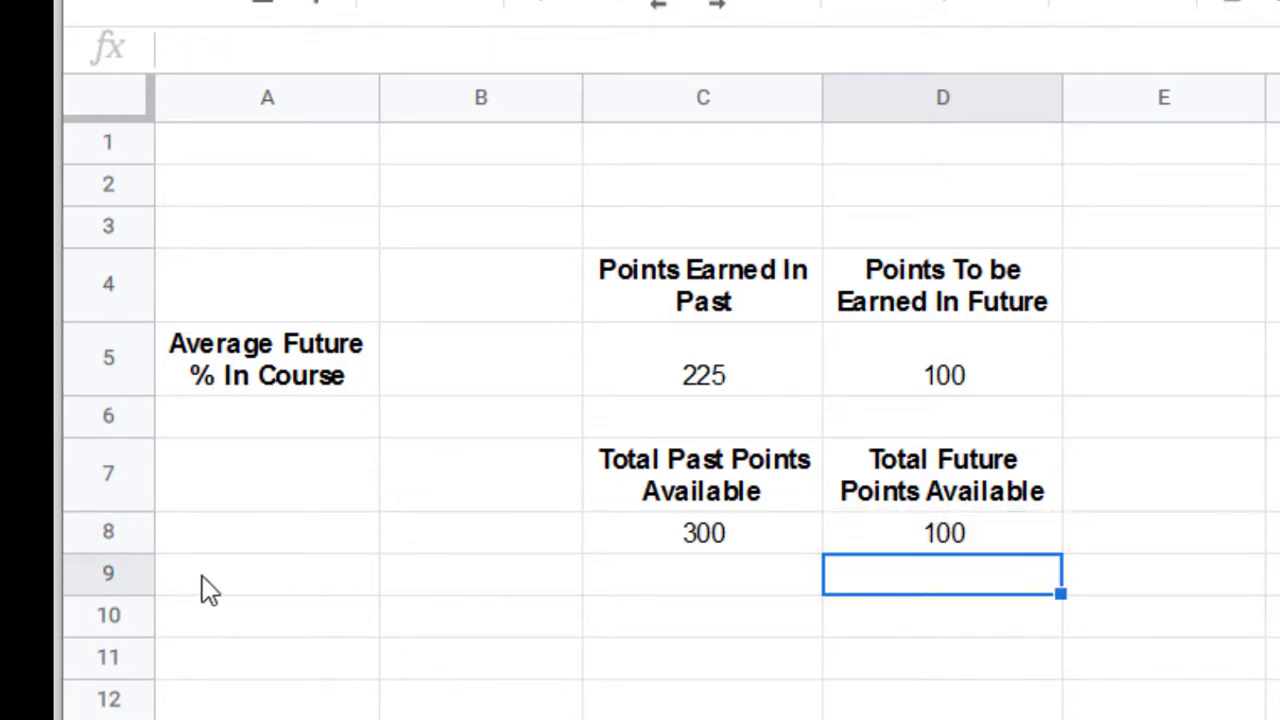
- Make row 8 taller and format the point values in C5:D5 and C8:D8 as bold at font size 14
left_click_drag(127, 545, 126, 594)
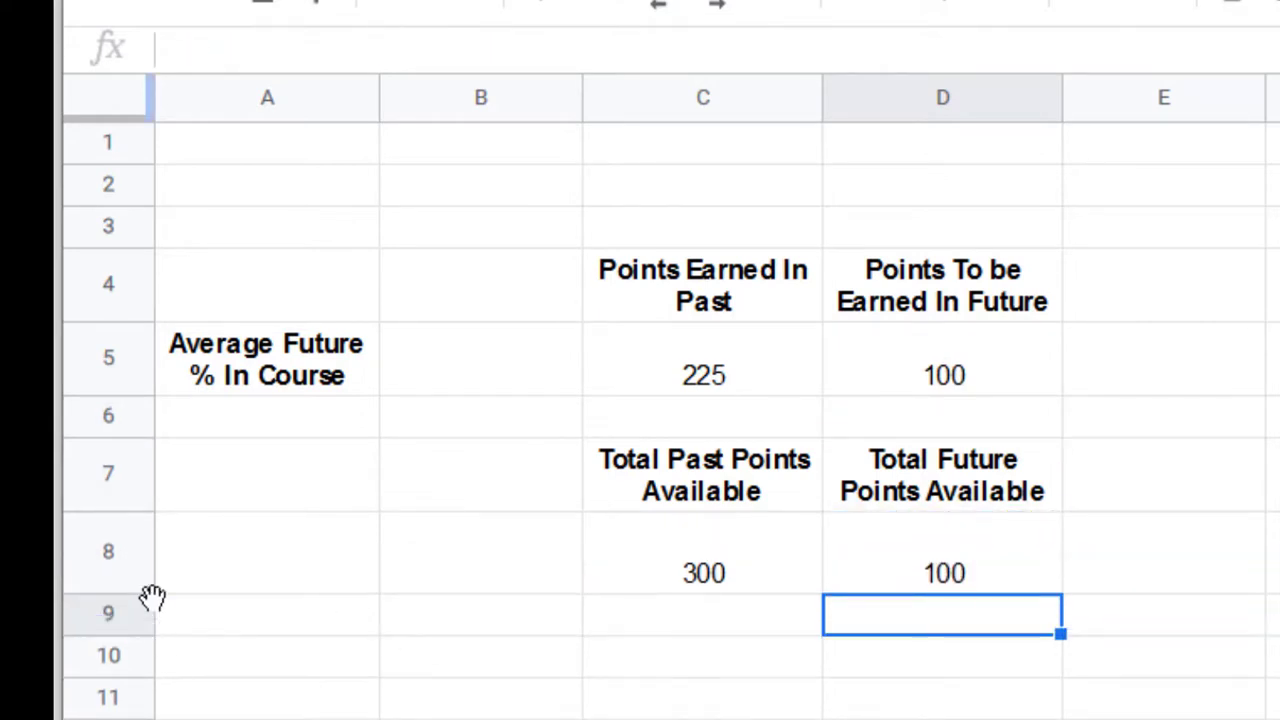
left_click_drag(794, 349, 860, 366)
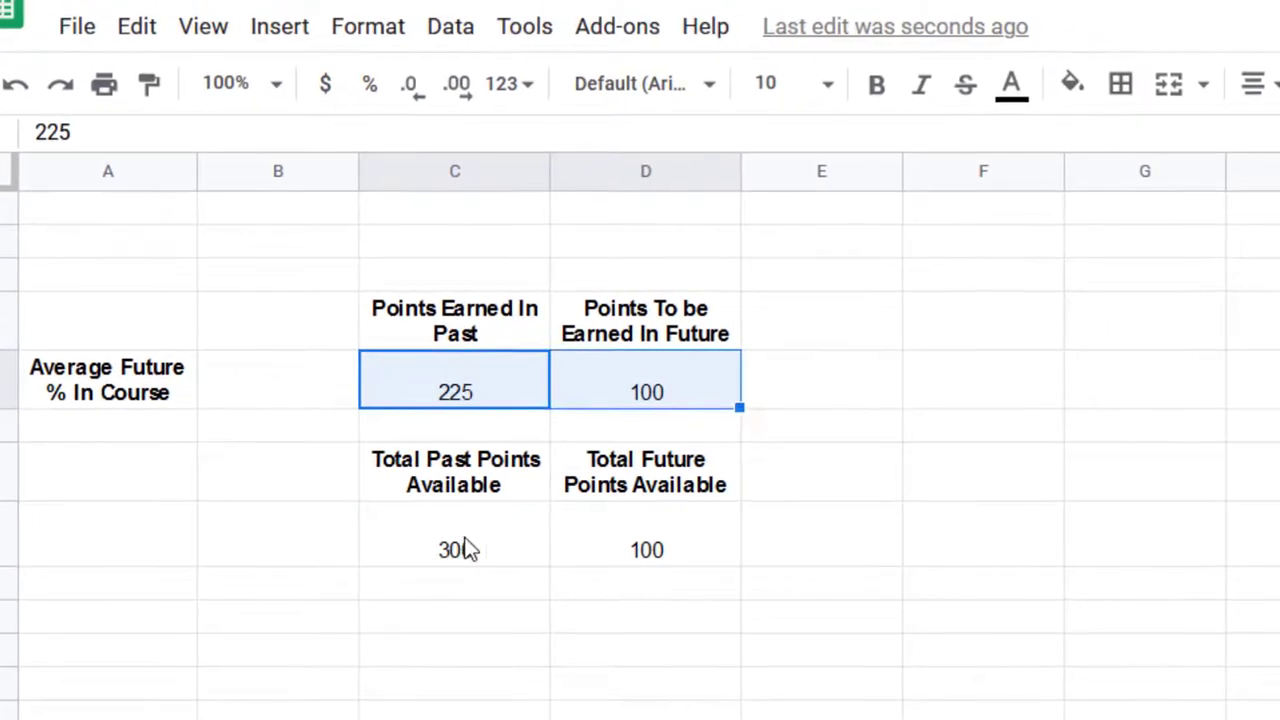
left_click_drag(465, 548, 610, 546)
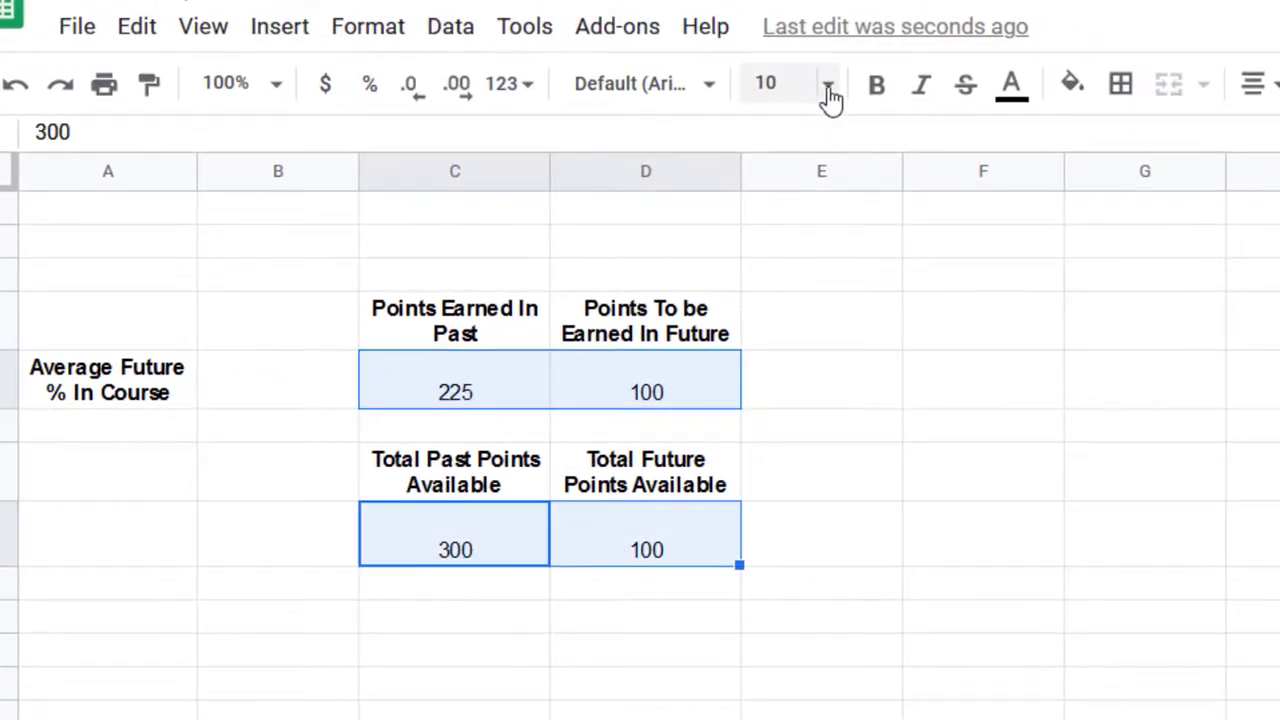
left_click(828, 88)
left_click(779, 502)
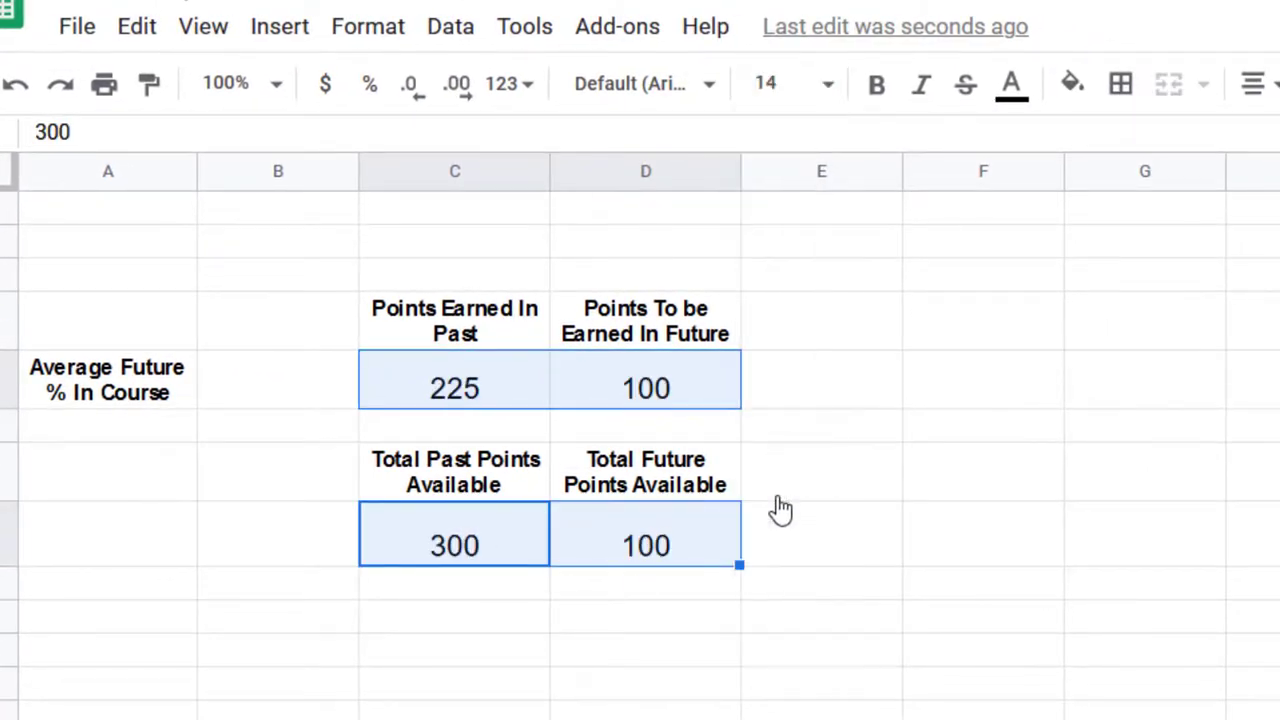
key("ctrl+b")
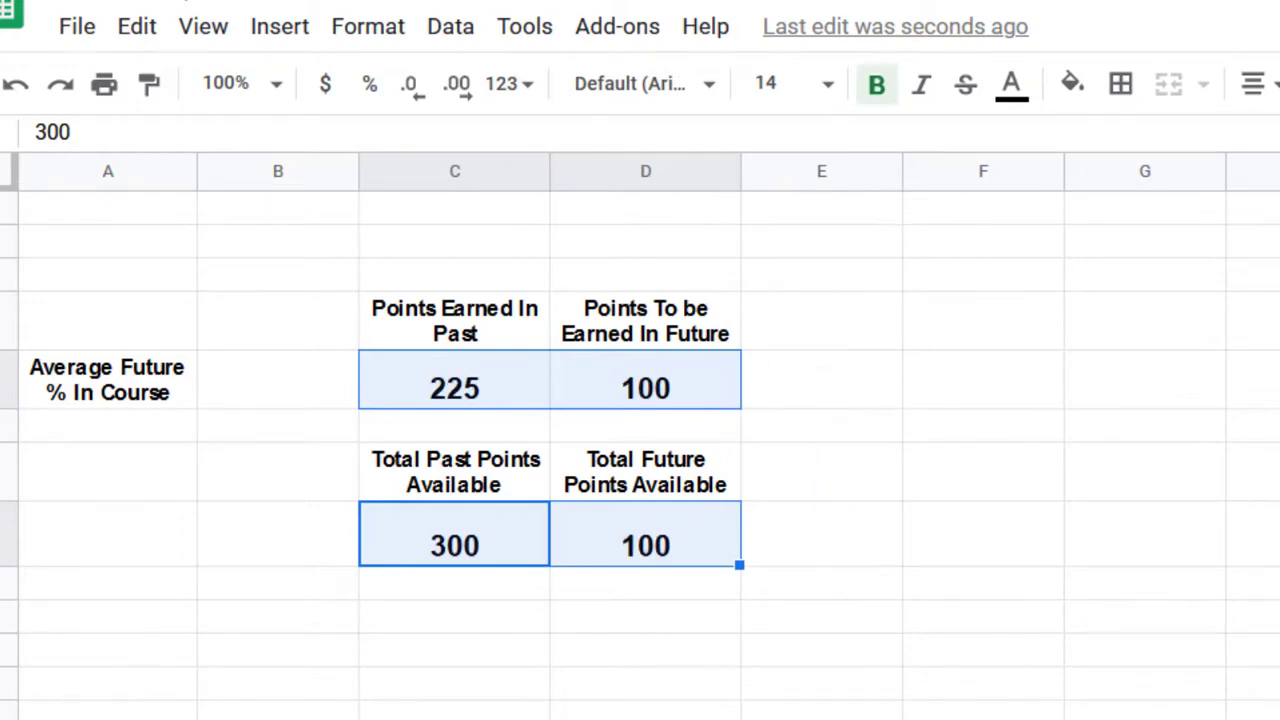
- Vertically centre the point values in C5:D5 and C8:D8
left_click(1211, 91)
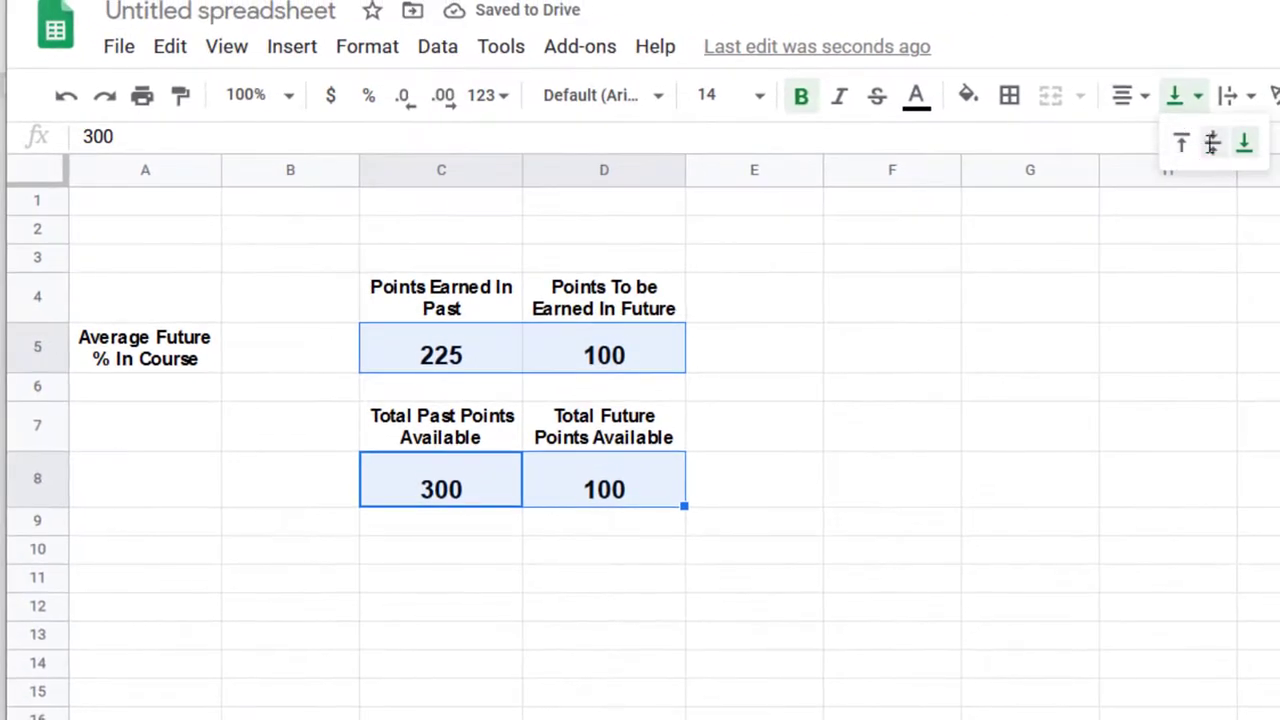
left_click(1211, 143)
left_click(818, 478)
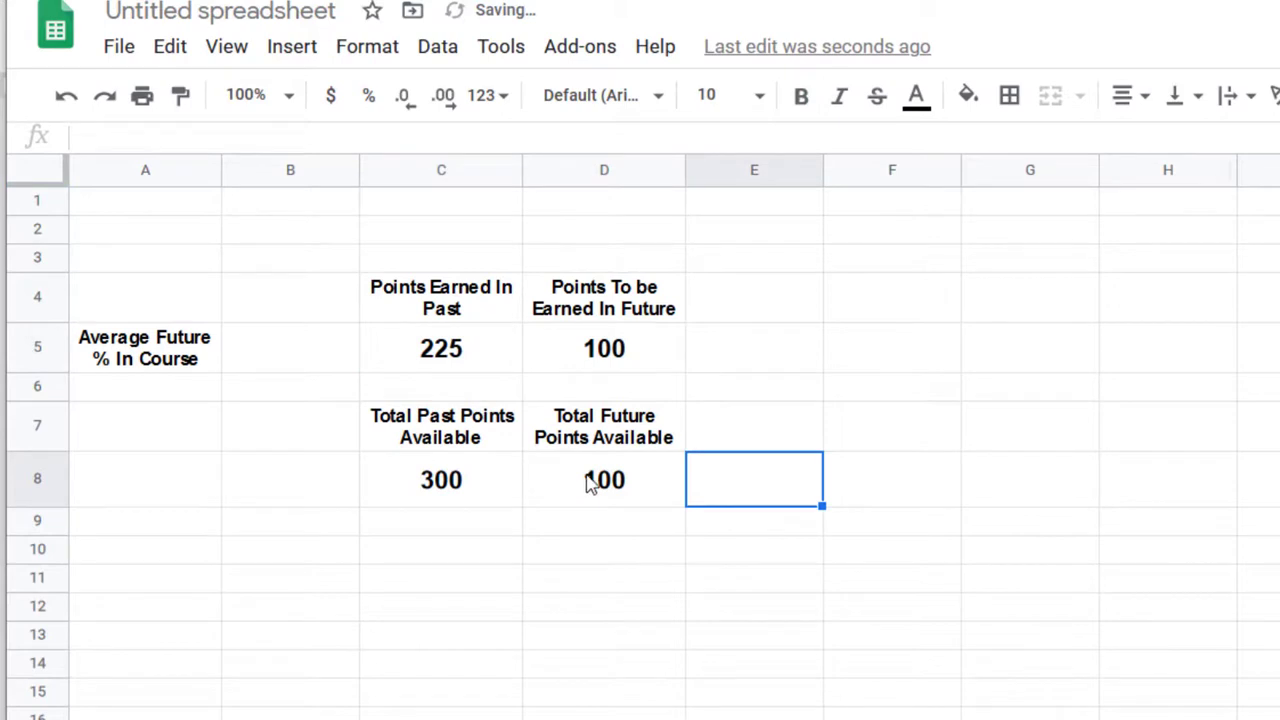
- Fill the point value cells C5:D5 and C8:D8 with light gray
left_click_drag(472, 352, 615, 350)
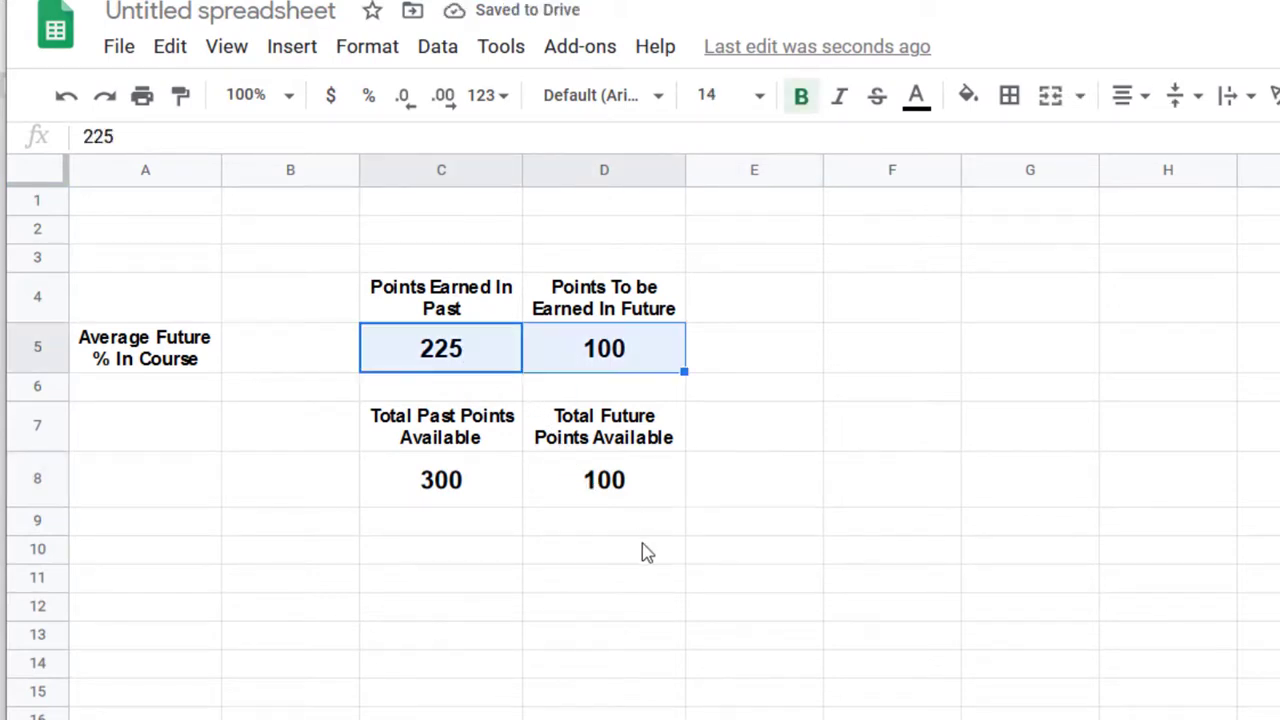
left_click_drag(612, 492, 457, 506)
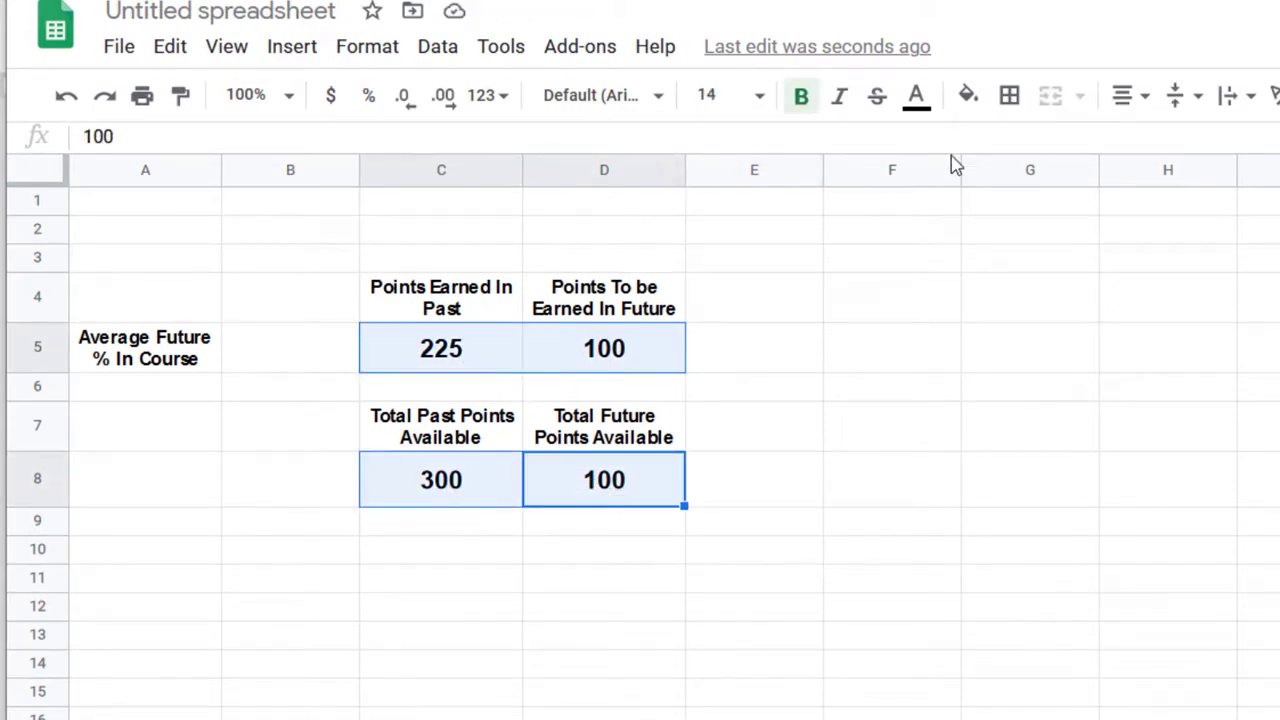
left_click(968, 95)
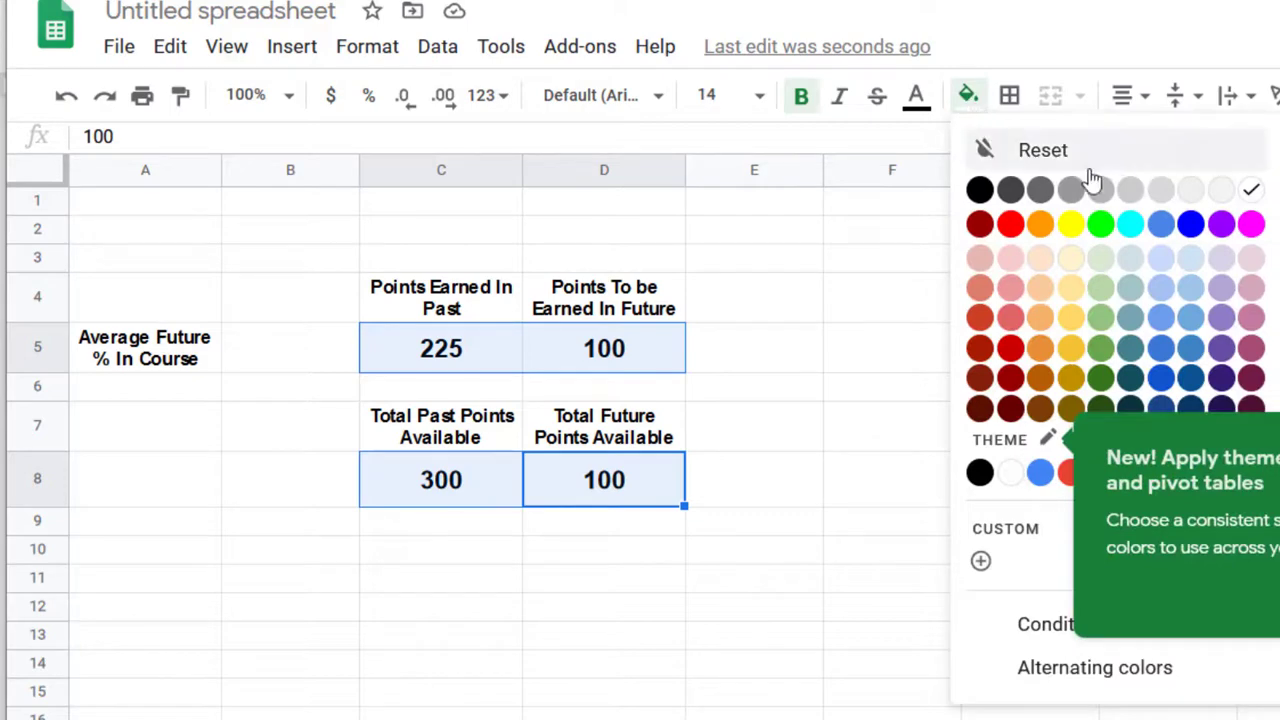
left_click(1190, 190)
left_click(955, 370)
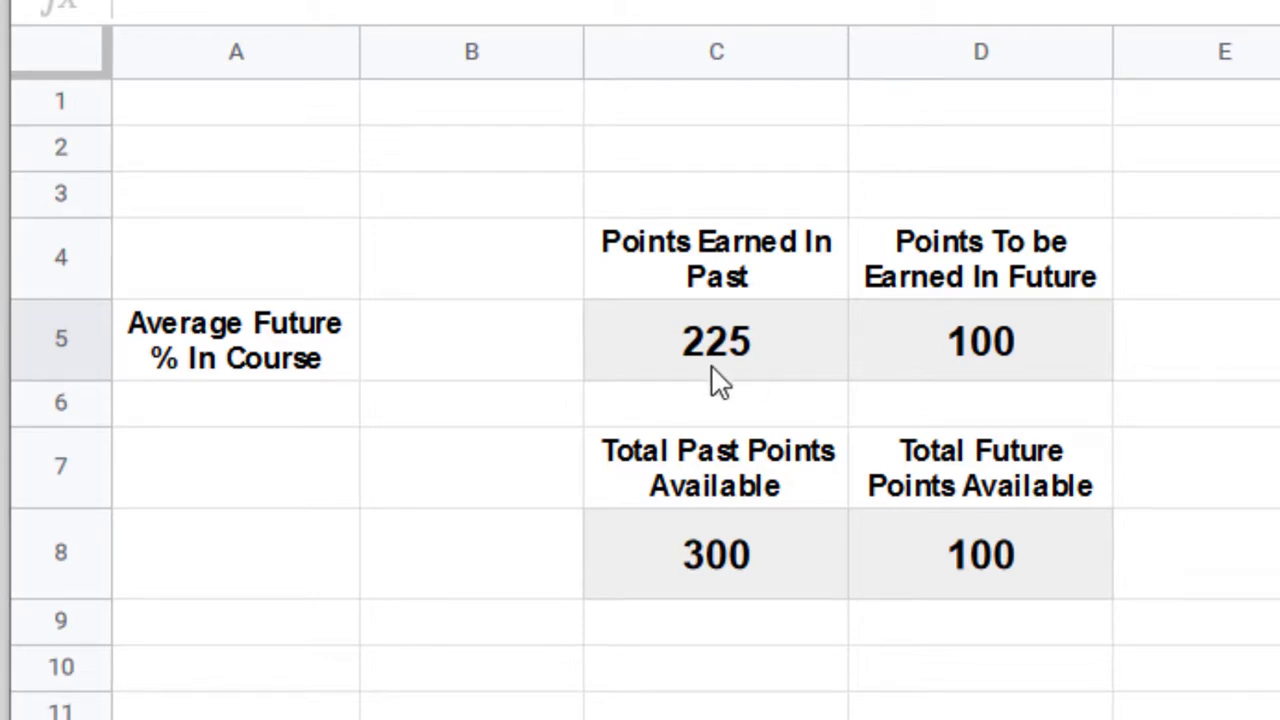
- Add black borders around every cell in C5:D5 and C8:D8
left_click_drag(714, 368, 953, 330)
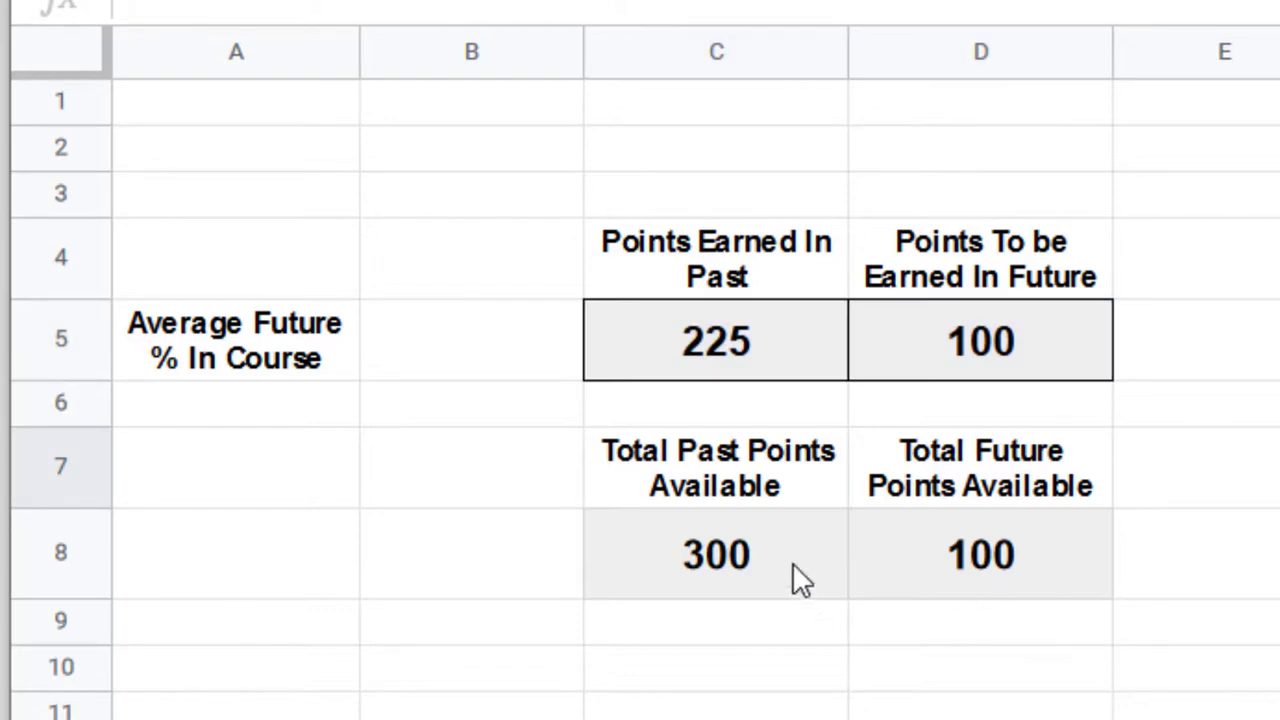
left_click_drag(791, 574, 980, 563)
left_click(1279, 466)
left_click_drag(1051, 563, 846, 563)
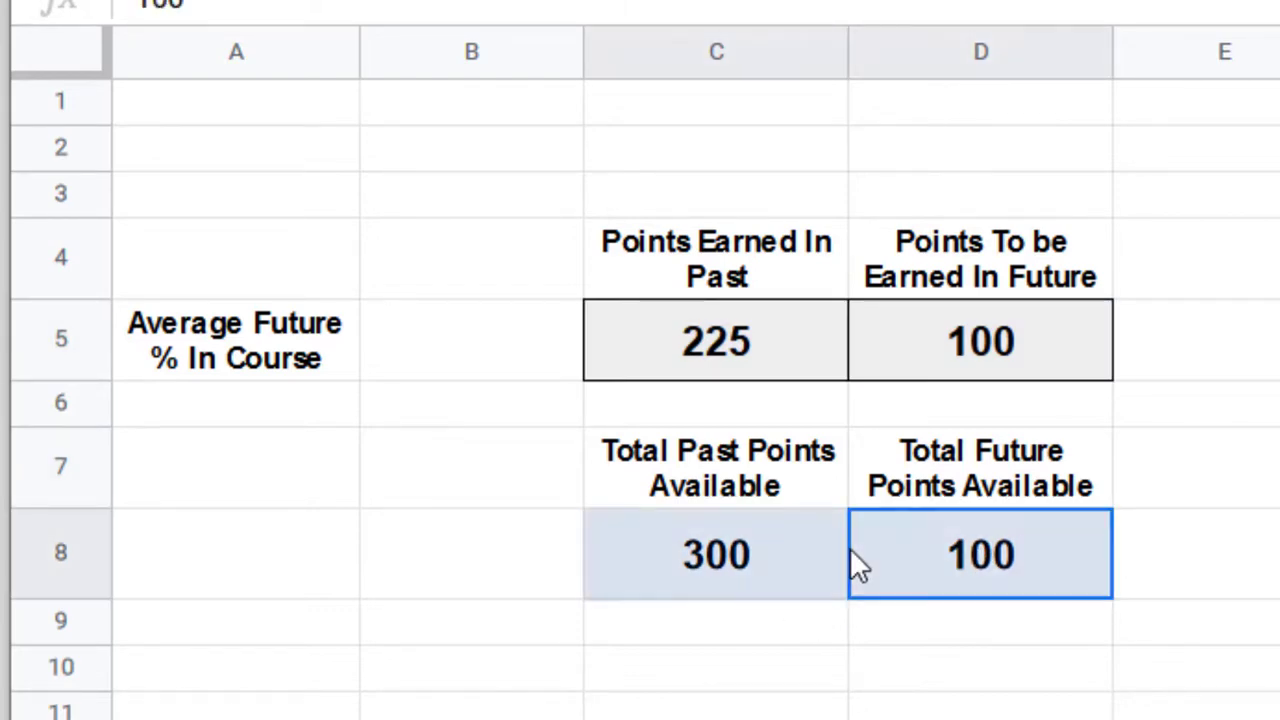
left_click(1279, 466)
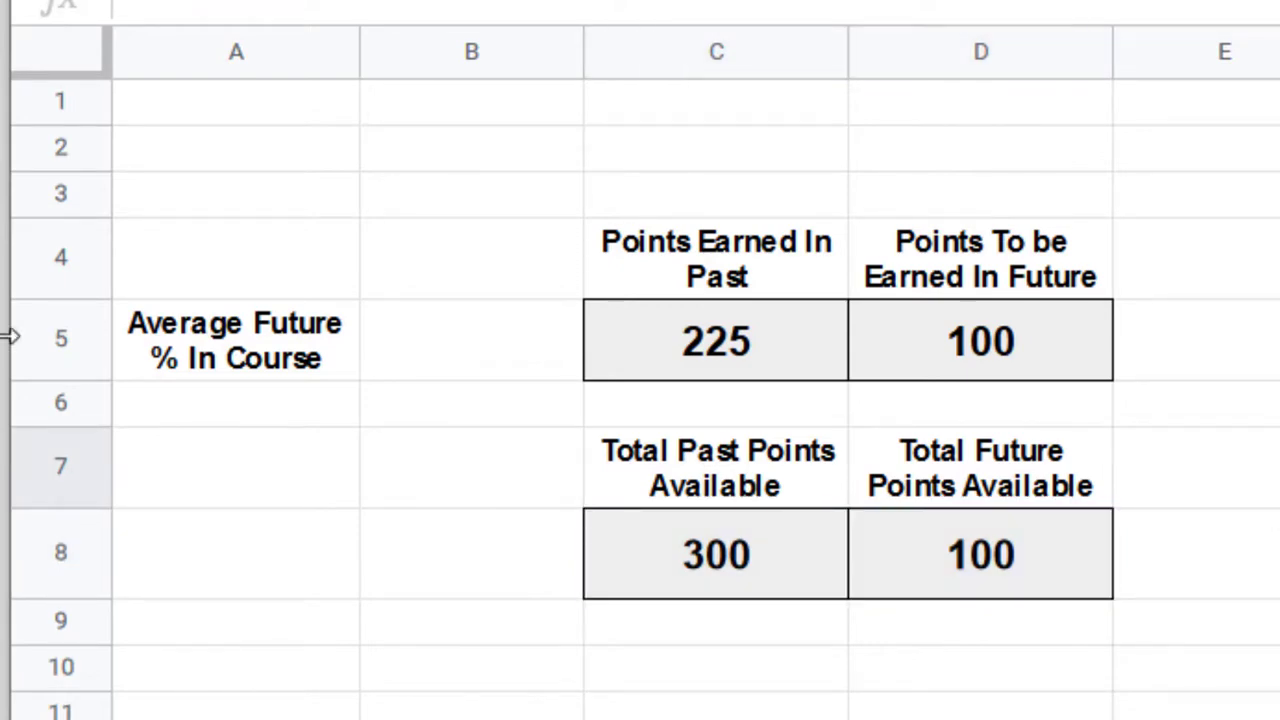
- Fill the result cell A6 below the average label with dark gray and make row 6 taller
left_click(339, 418)
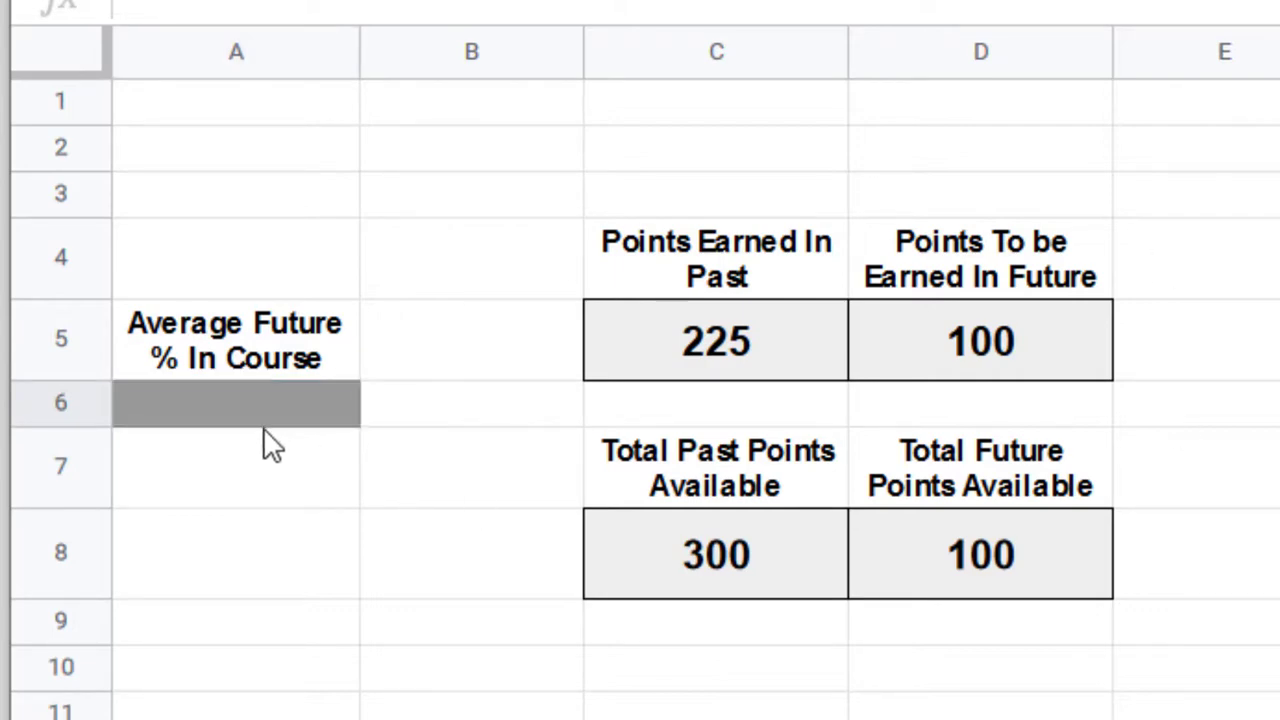
left_click_drag(58, 428, 100, 489)
left_click(292, 458)
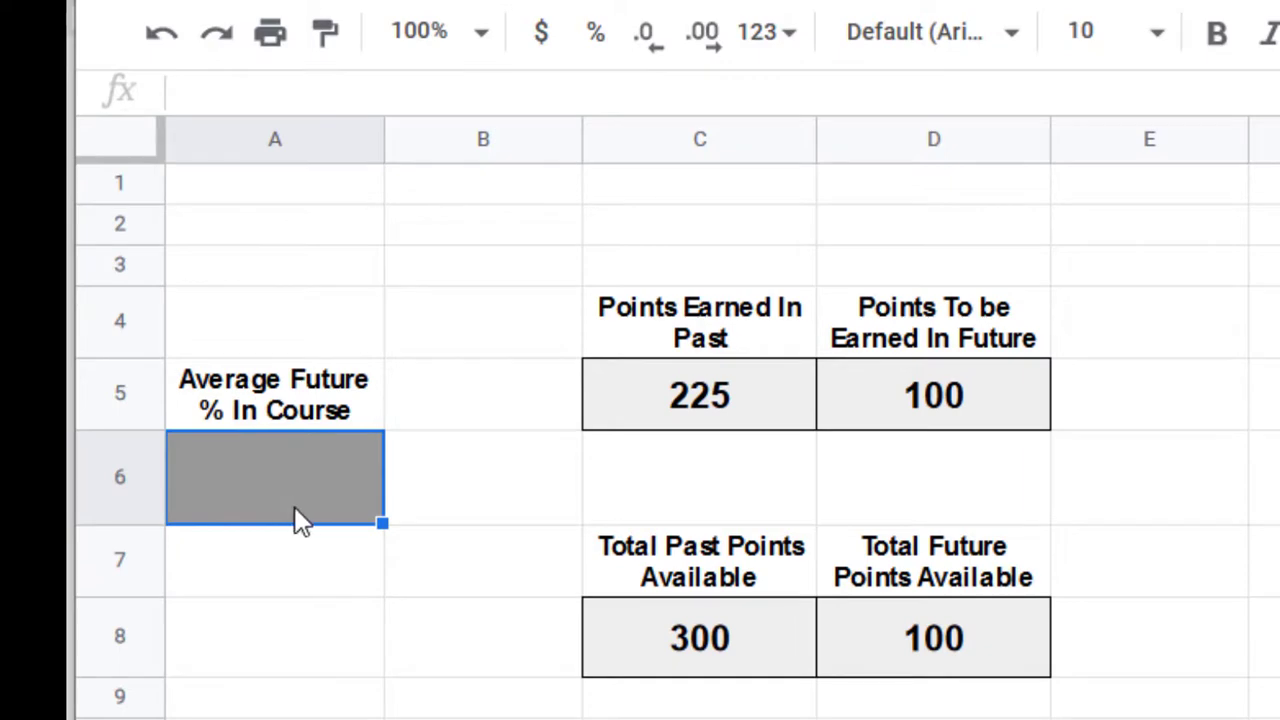
left_click(292, 594)
left_click(280, 477)
left_click(695, 390)
left_click(875, 388)
left_click(680, 635)
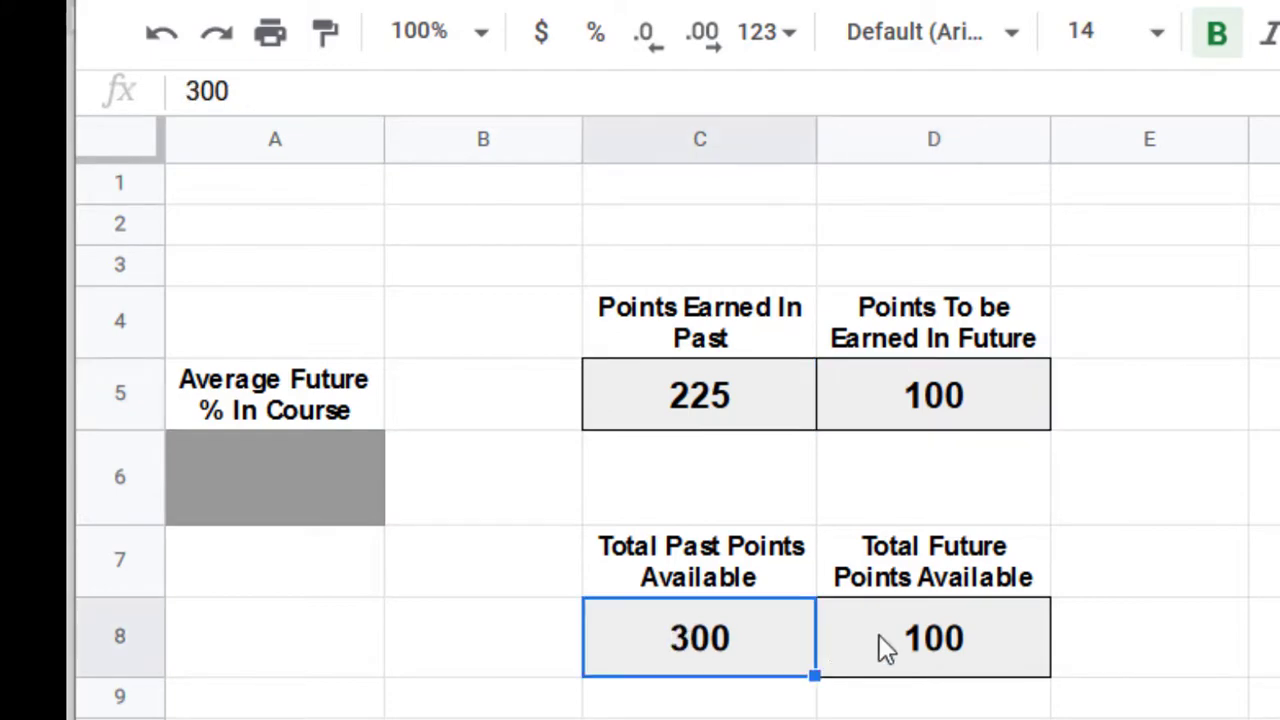
left_click(890, 648)
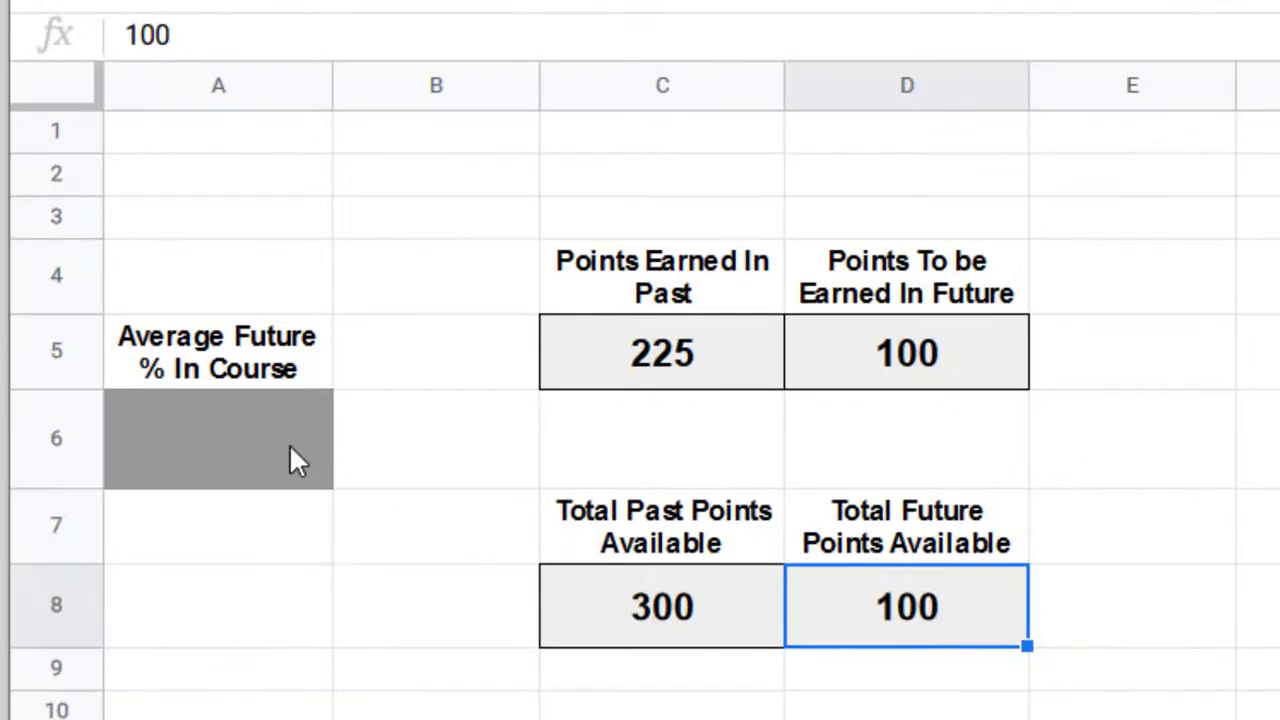
- Enter the formula =C5+D5/C8+D8 in the result cell A6 below the average label
left_click(291, 455)
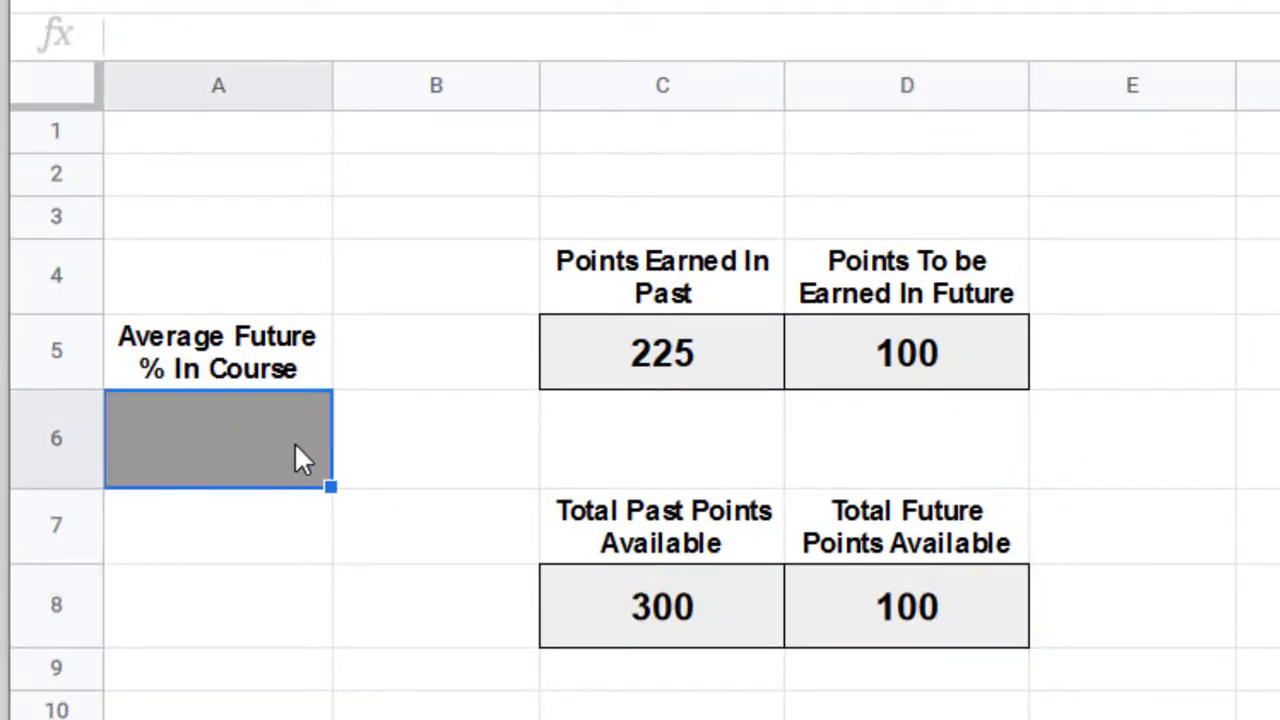
type("=")
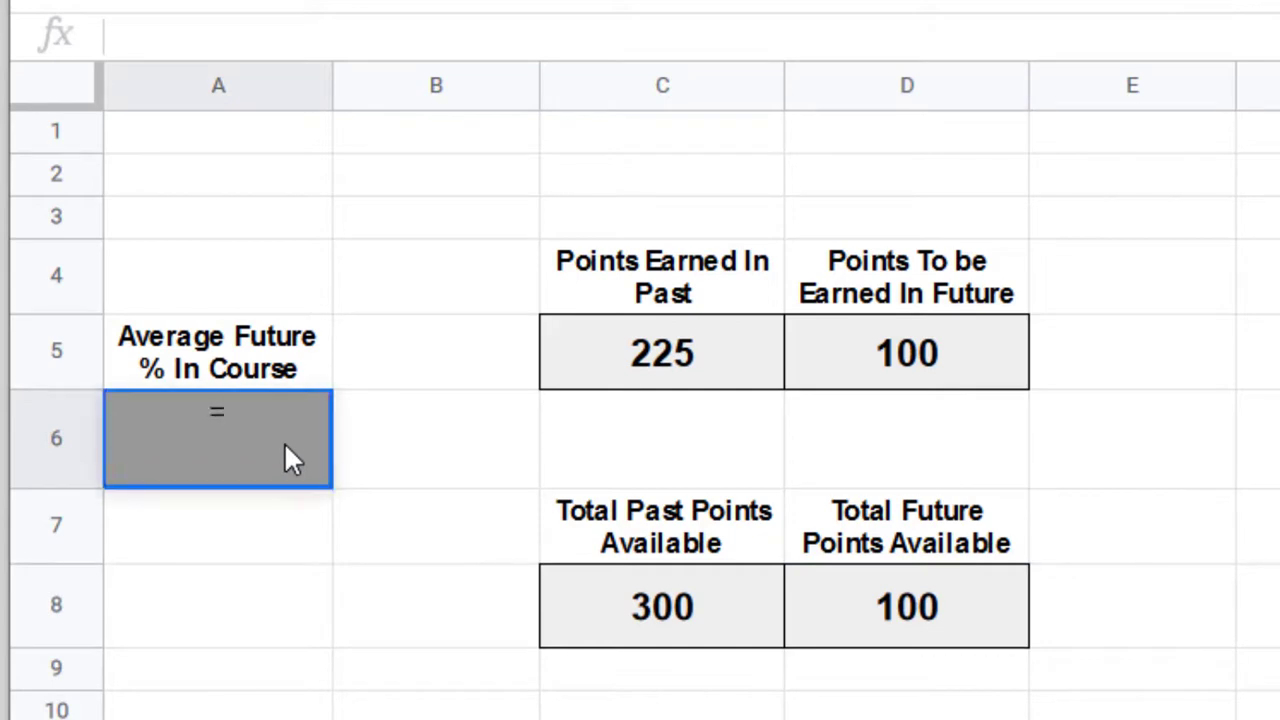
left_click(682, 345)
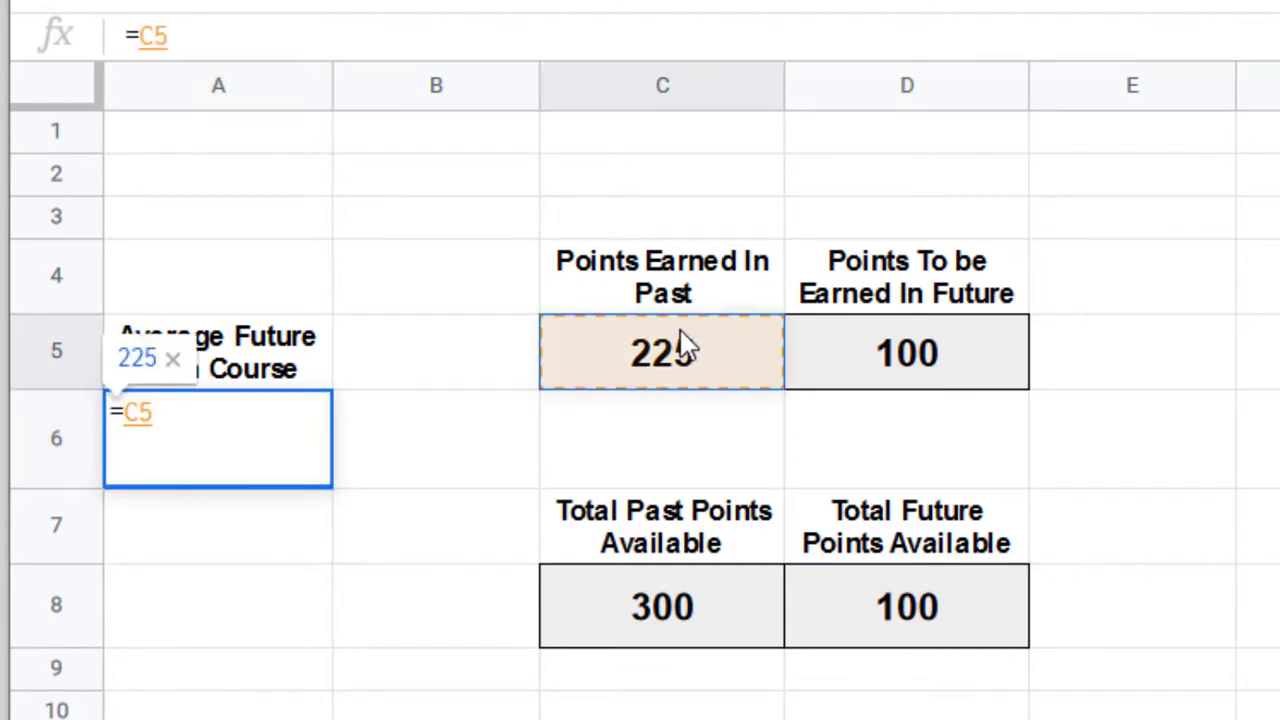
type("+")
left_click(1068, 362)
left_click(930, 372)
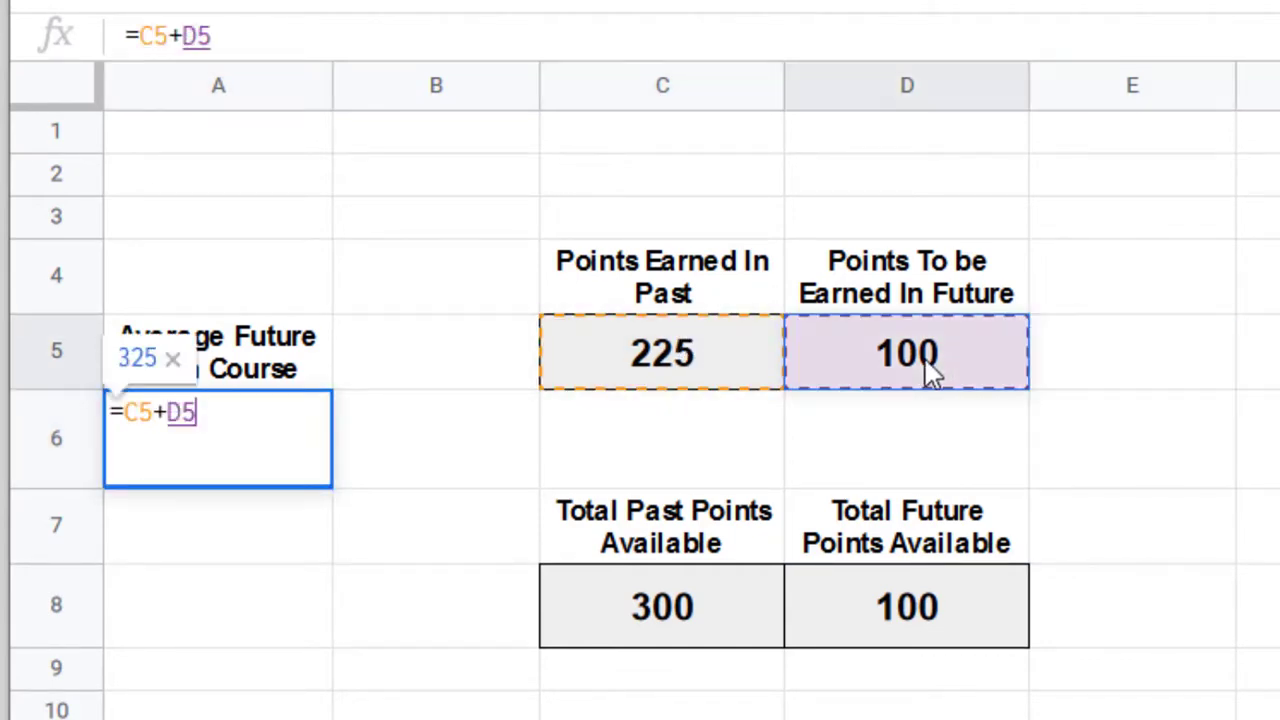
type("/")
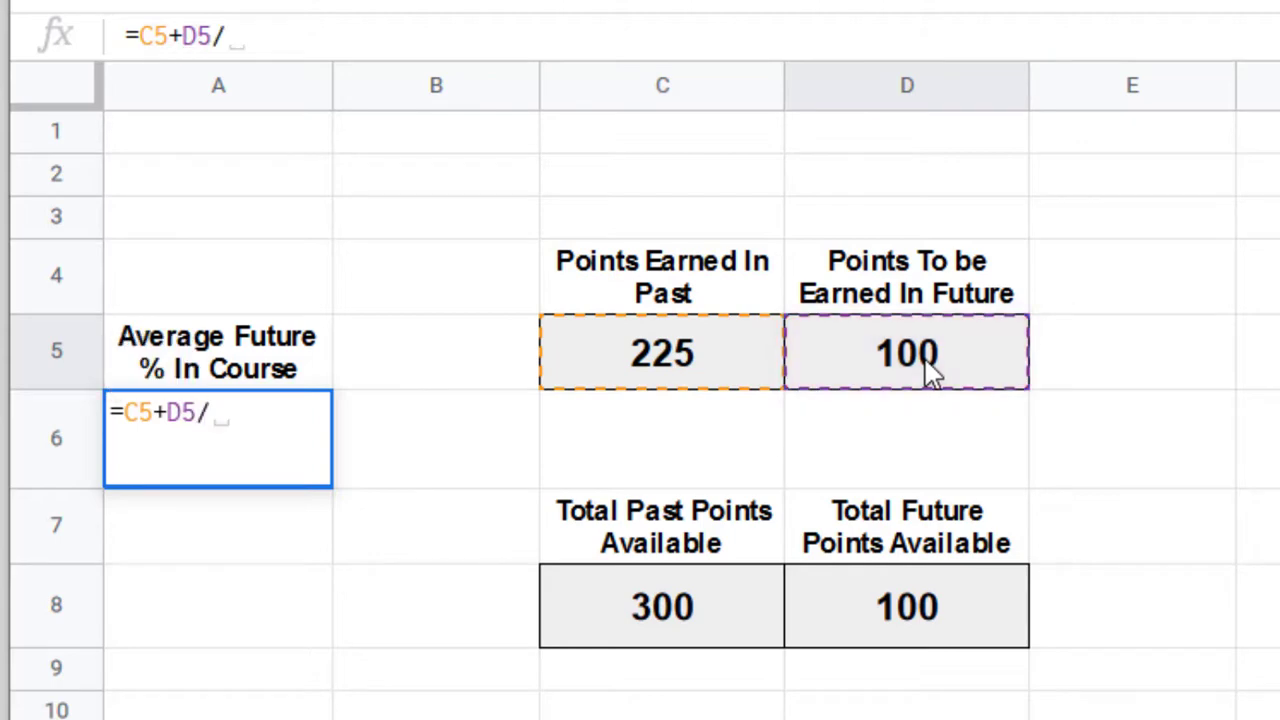
left_click(714, 620)
type("+")
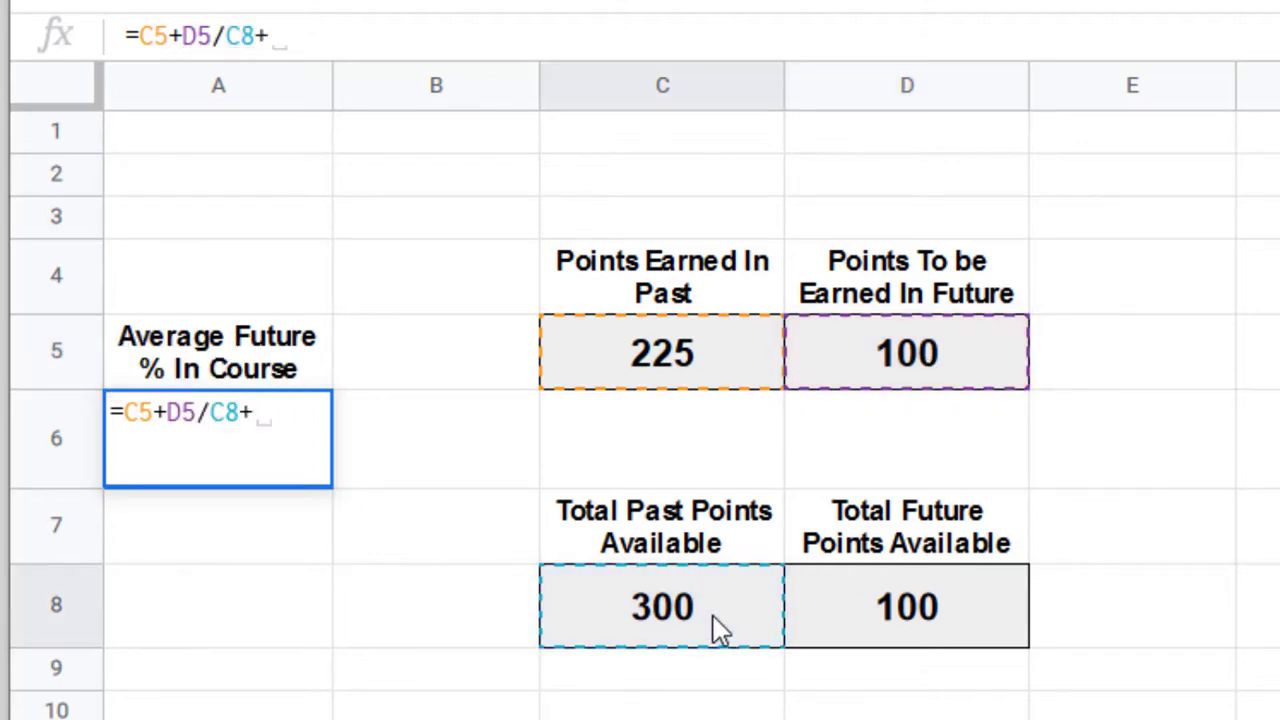
left_click(899, 622)
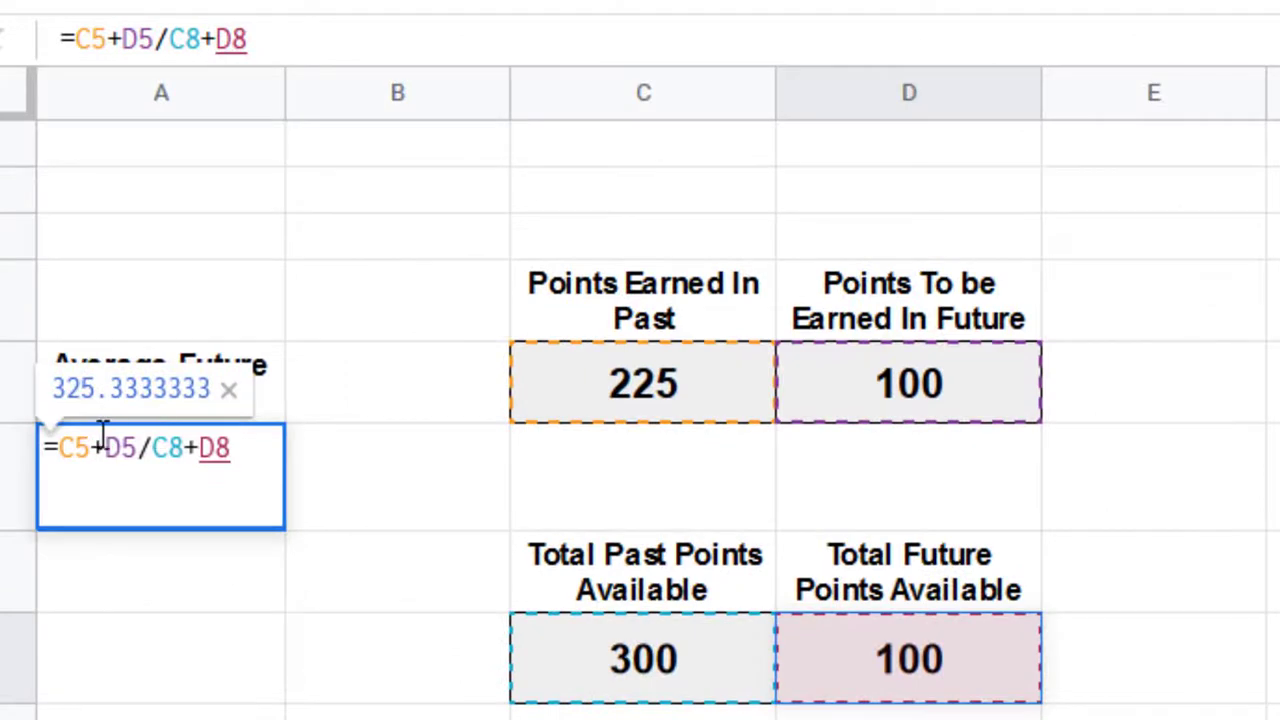
- Add parentheses around both sums so the formula in A6 reads =(C5+D5)/(C8+D8)
left_click(57, 447)
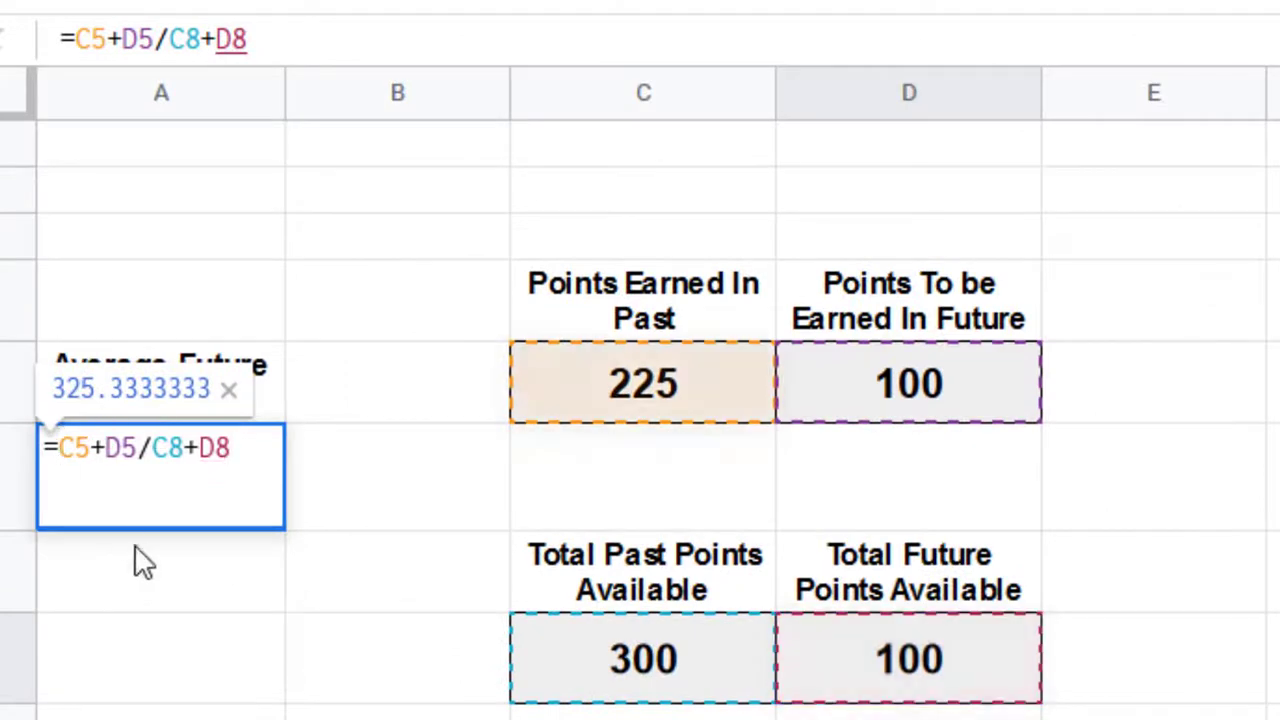
type("(")
left_click(156, 447)
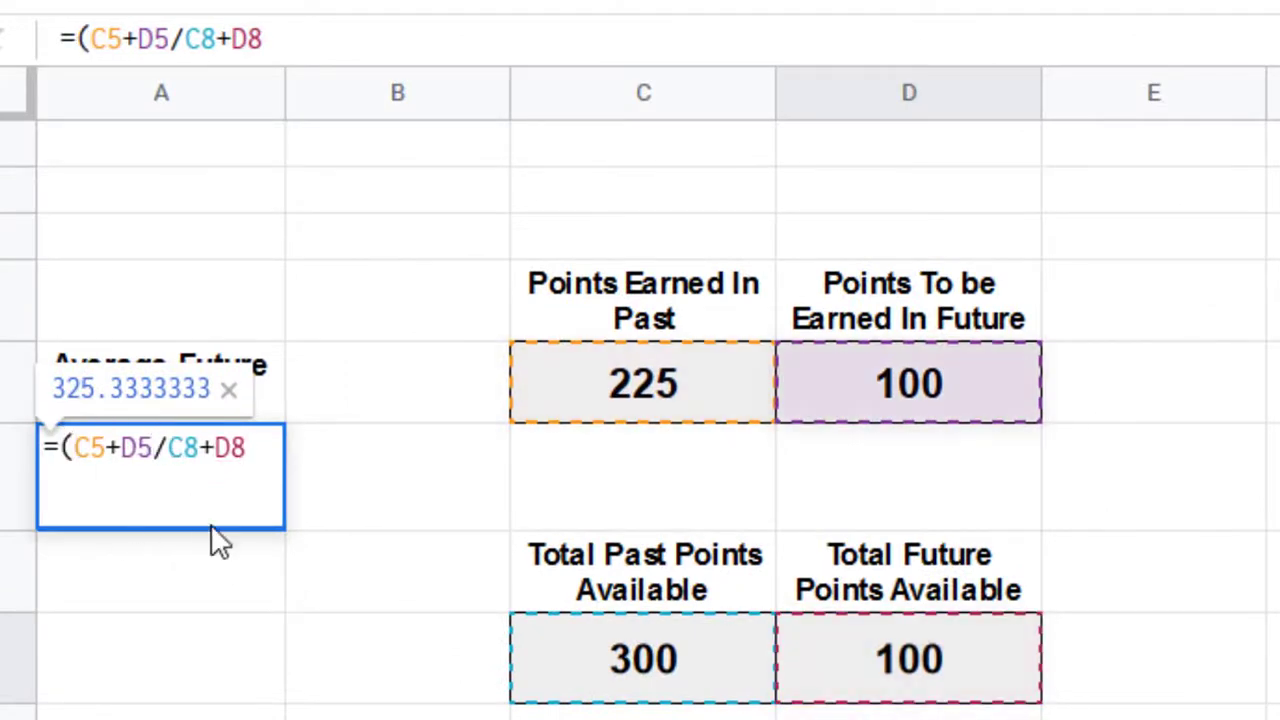
type(")")
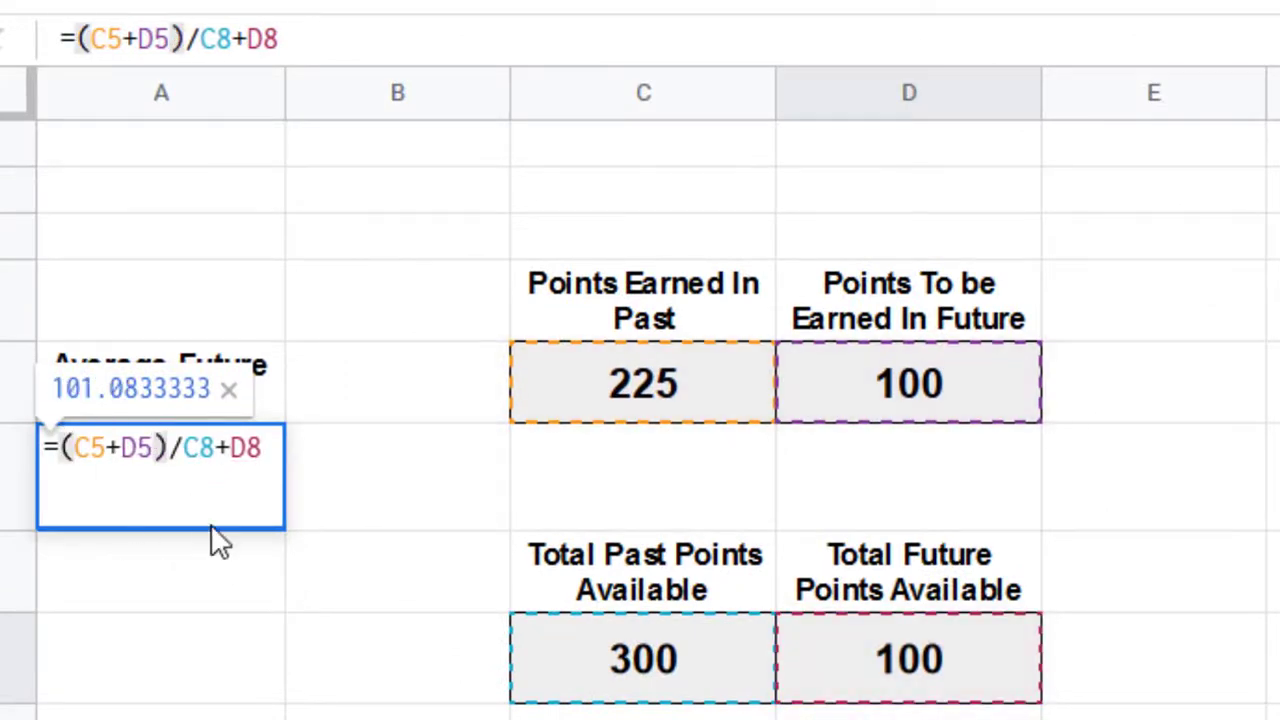
left_click(183, 447)
type("(")
left_click(281, 448)
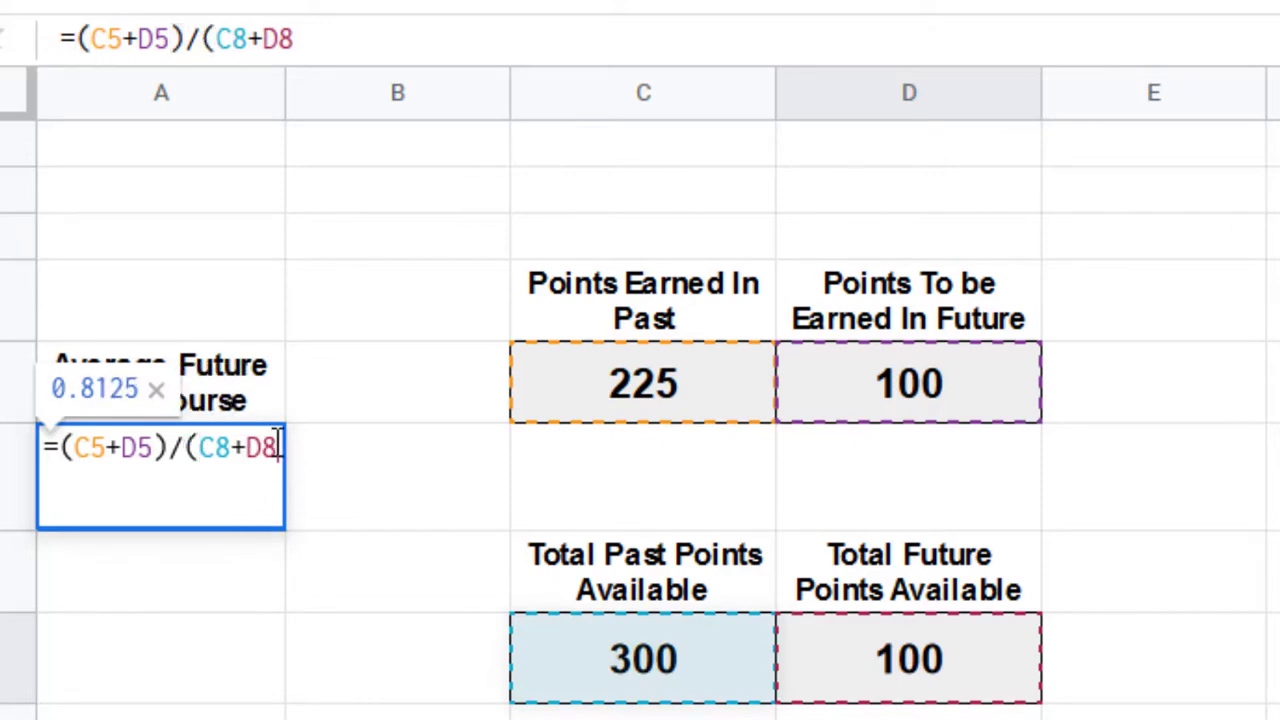
type(")")
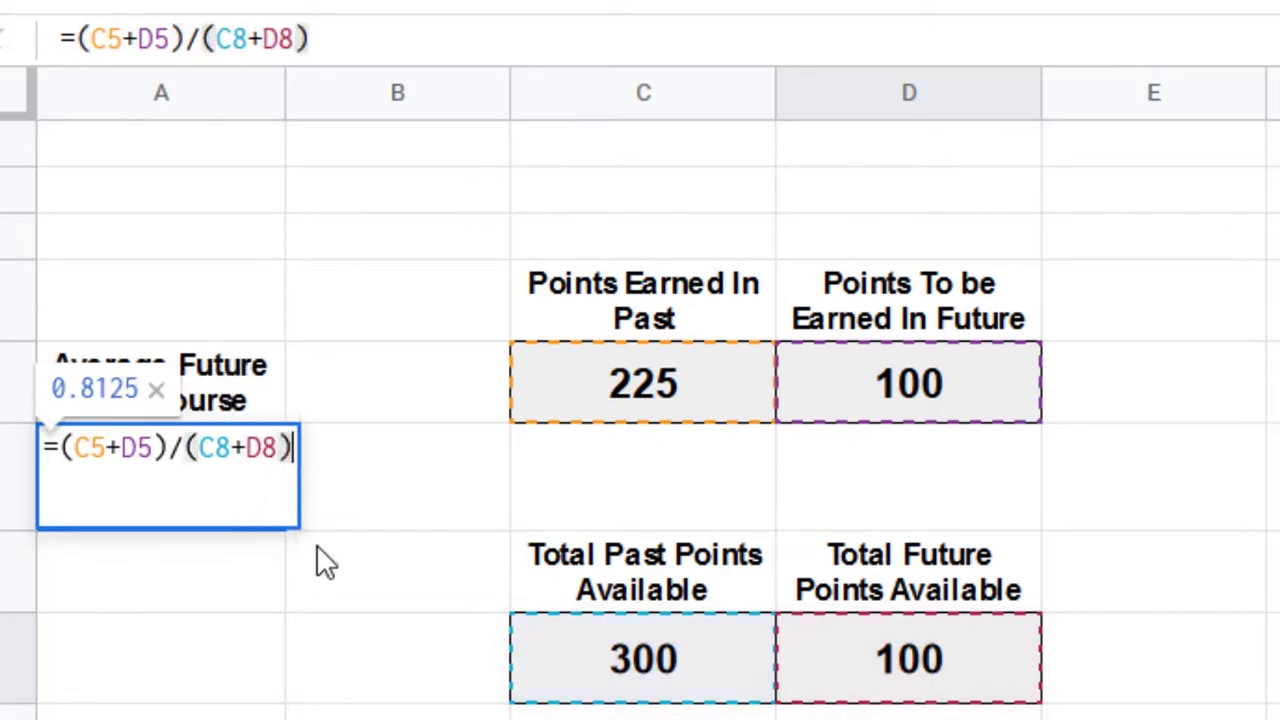
key("Return")
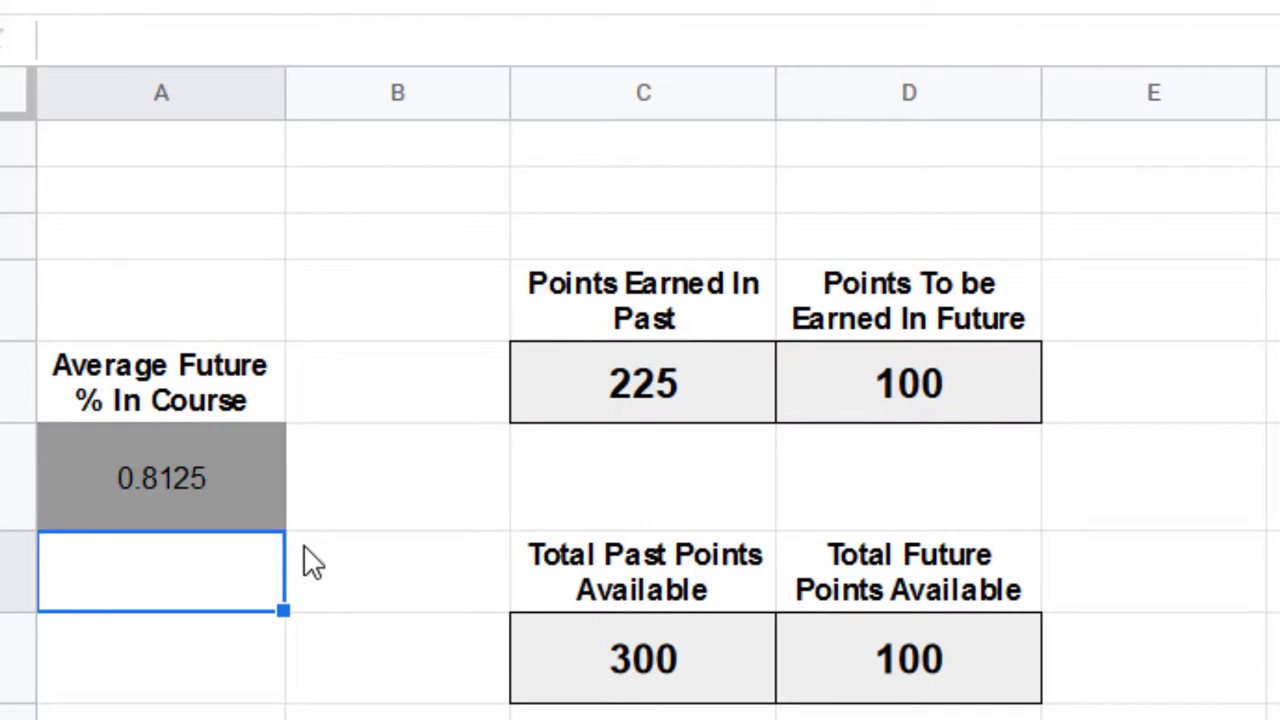
- Make the result in A6 bold at font size 18 and format it as a percentage
left_click(186, 490)
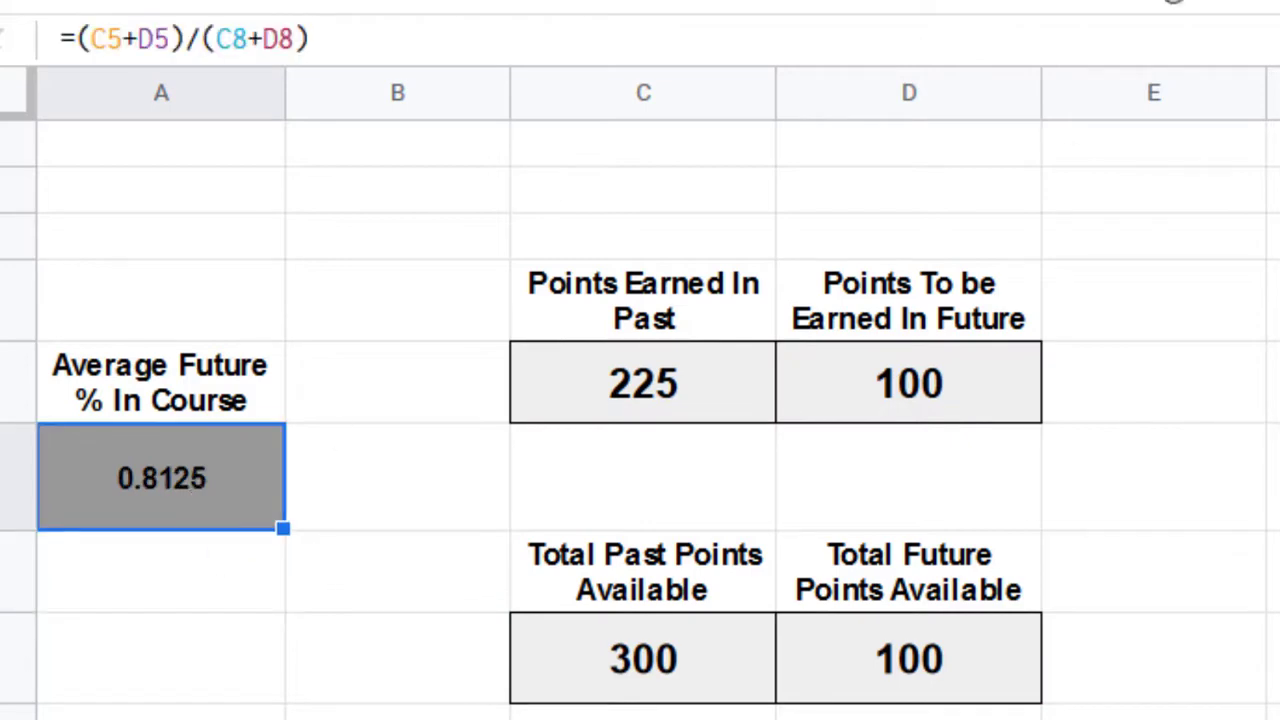
left_click(1168, 2)
left_click(1103, 621)
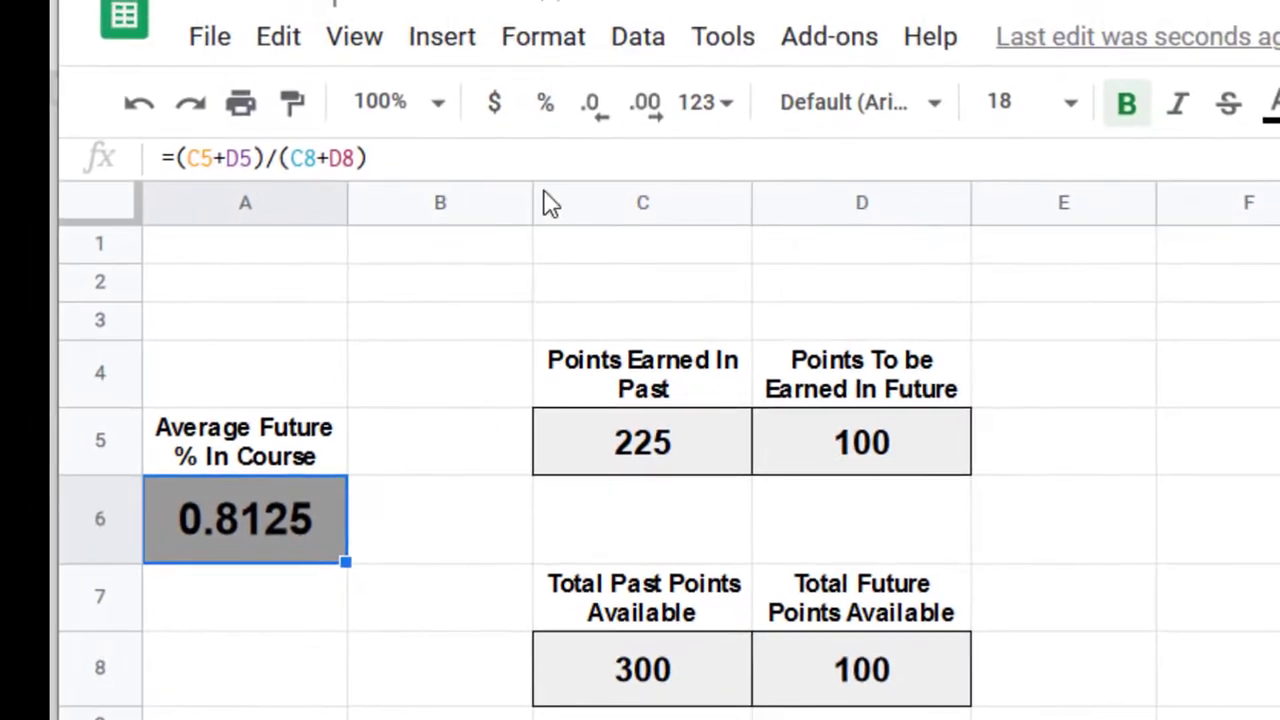
left_click(545, 110)
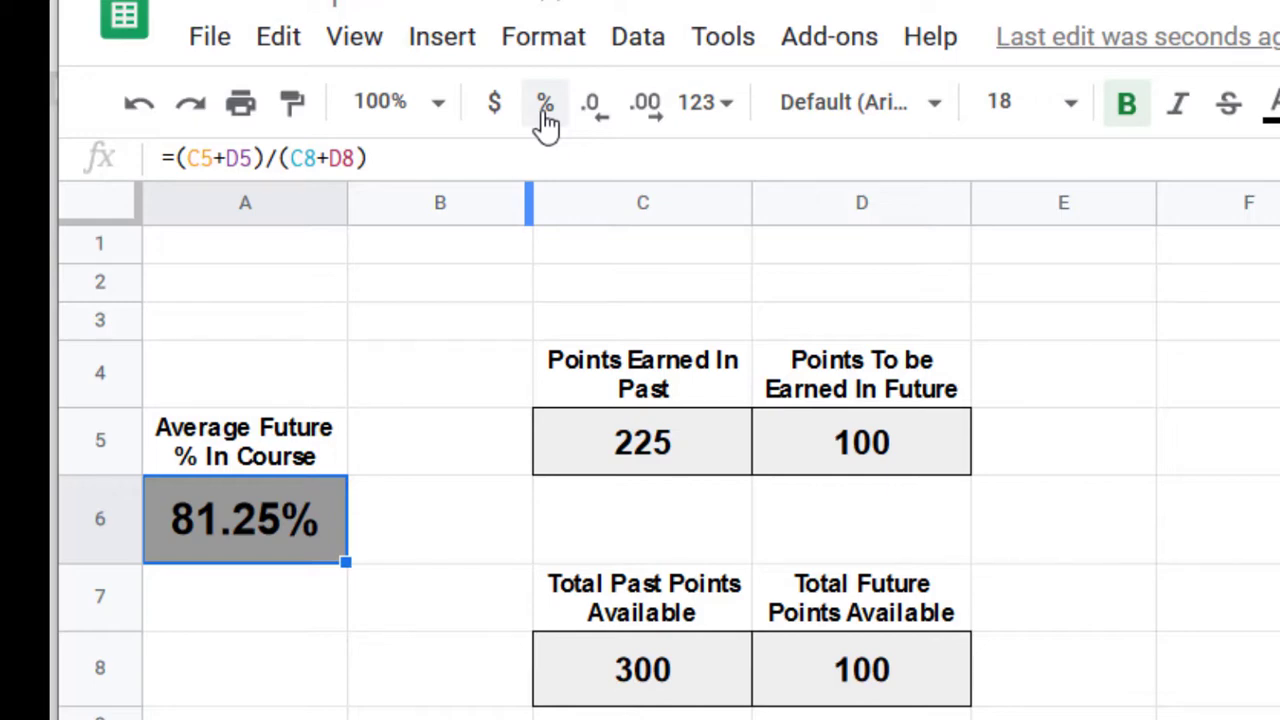
- Set the points to be earned in future in D5 to 40 and check the average in A6
left_click(879, 443)
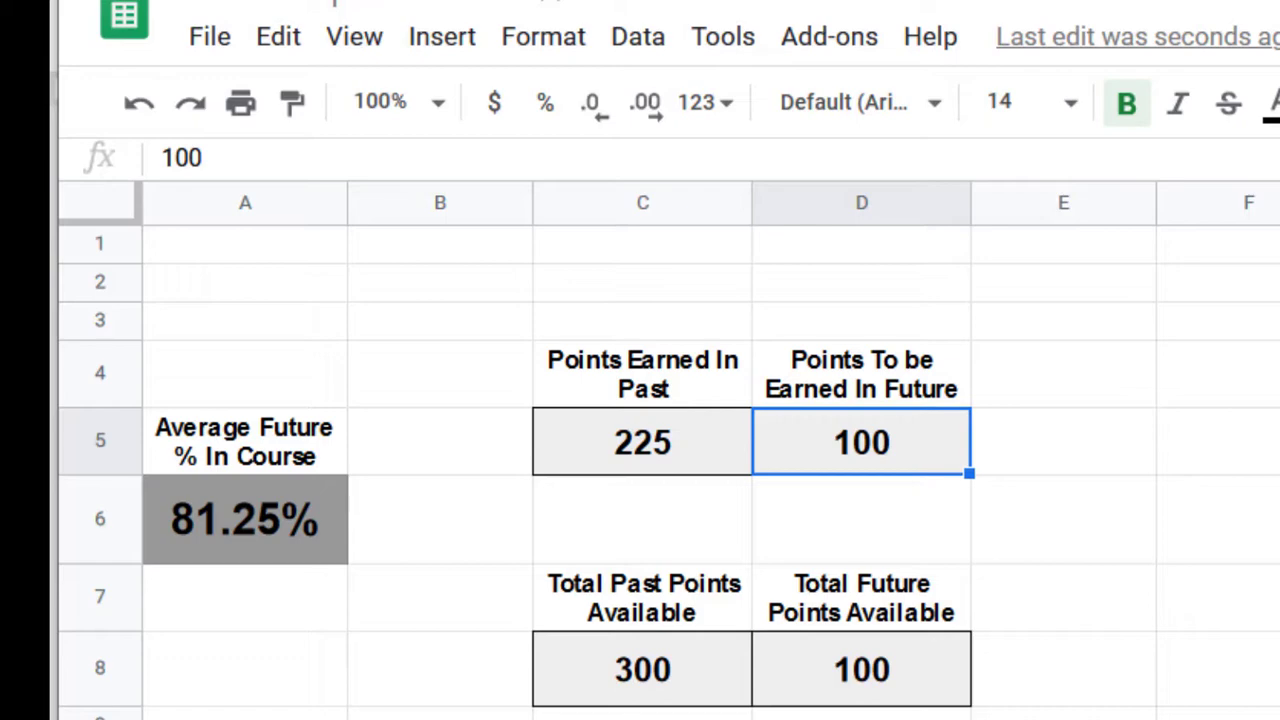
type("40")
key("Return")
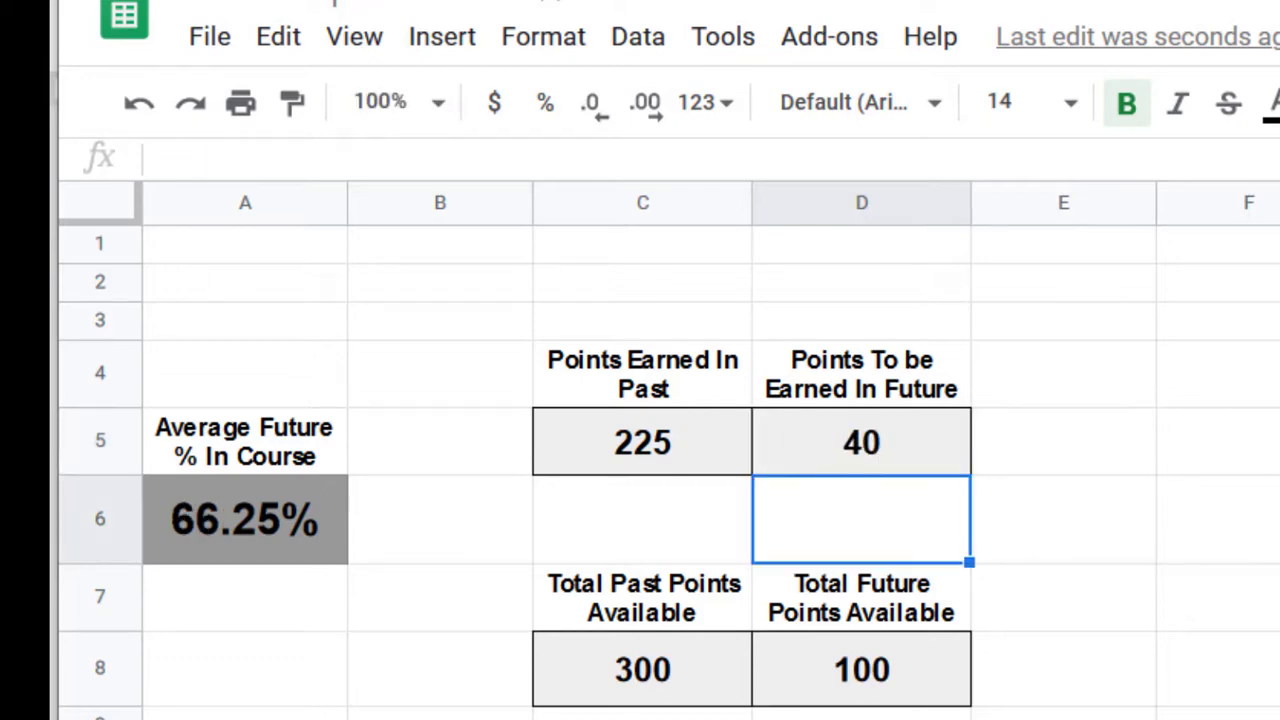
left_click(322, 522)
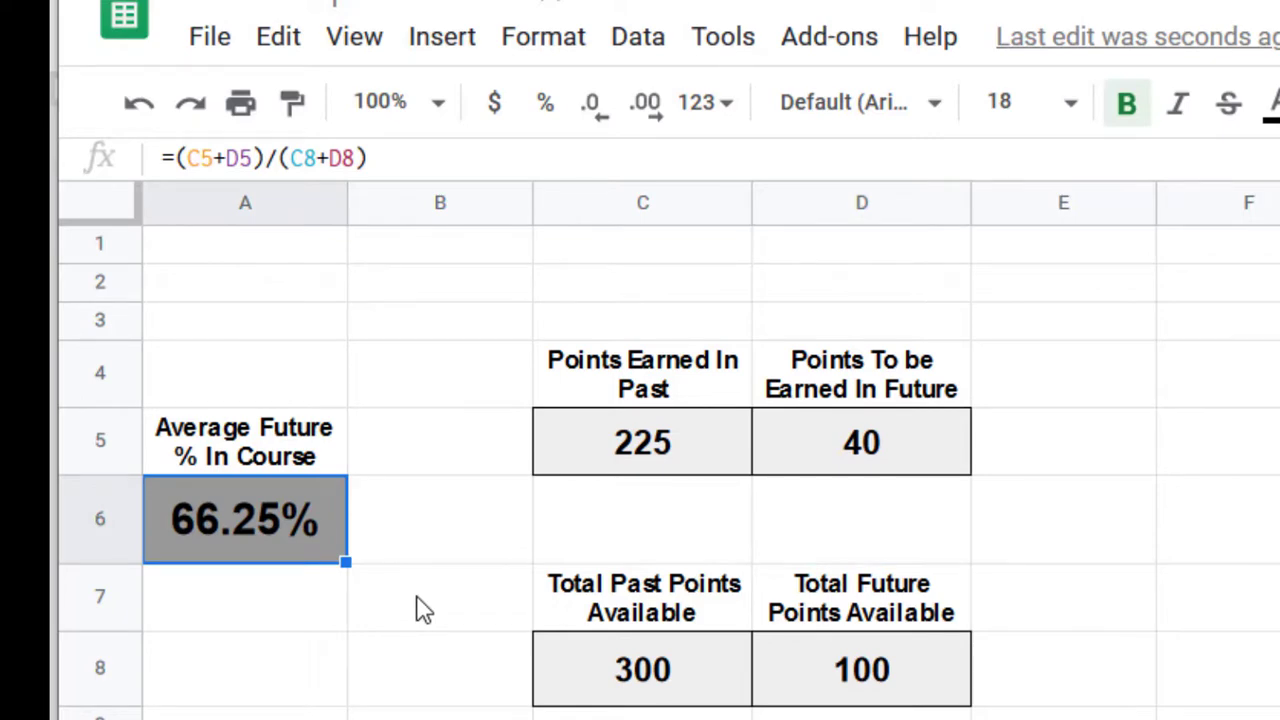
- Set the points to be earned in future in D5 to 110 and check the average in A6
left_click(863, 445)
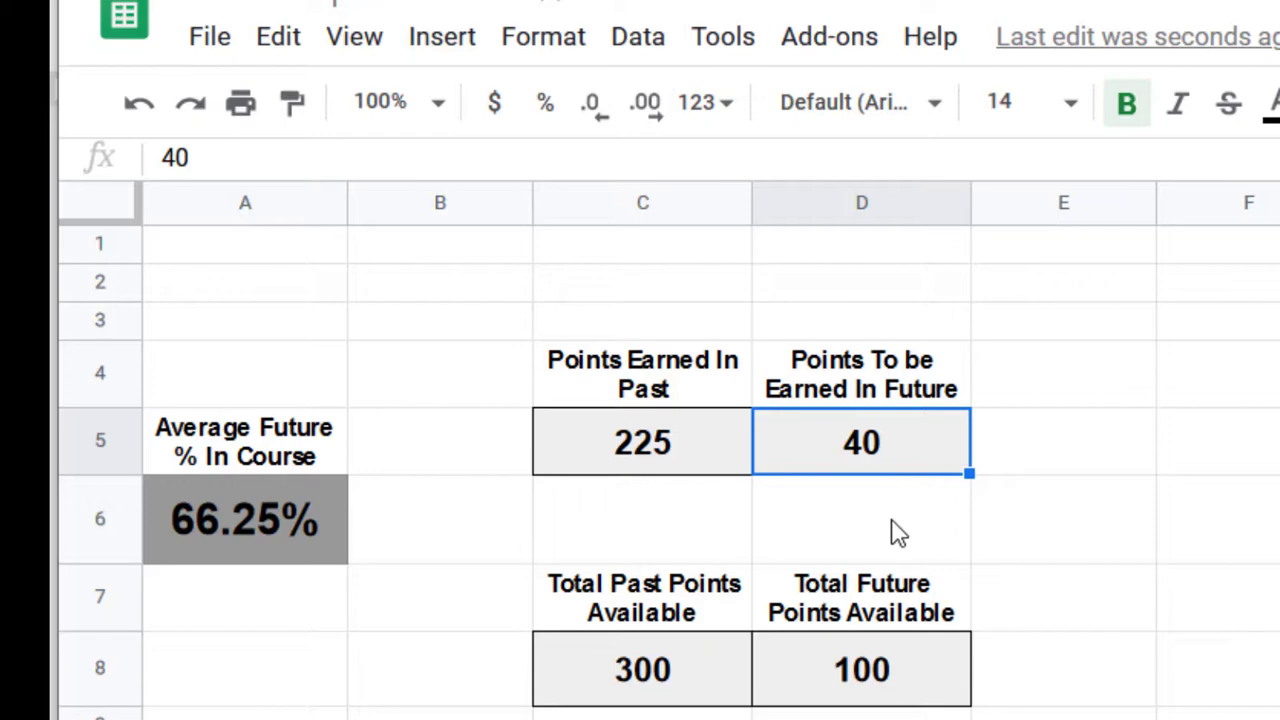
type("110")
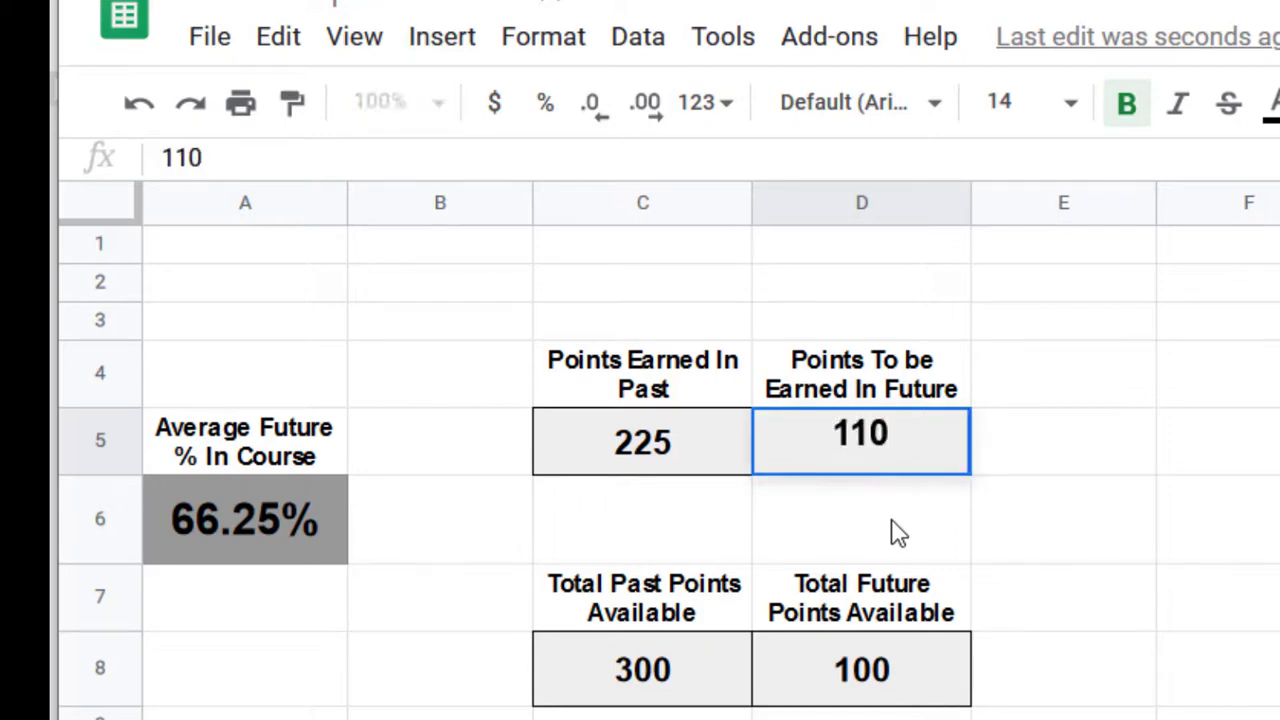
key("Return")
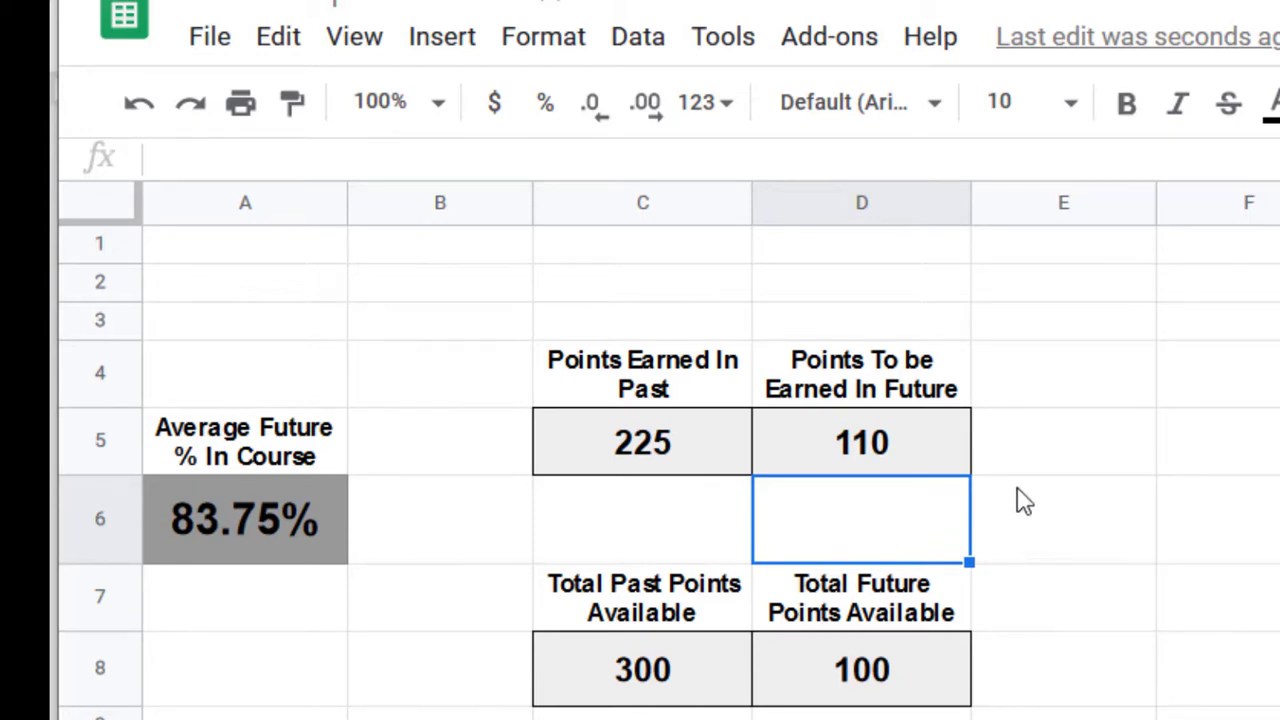
left_click(303, 515)
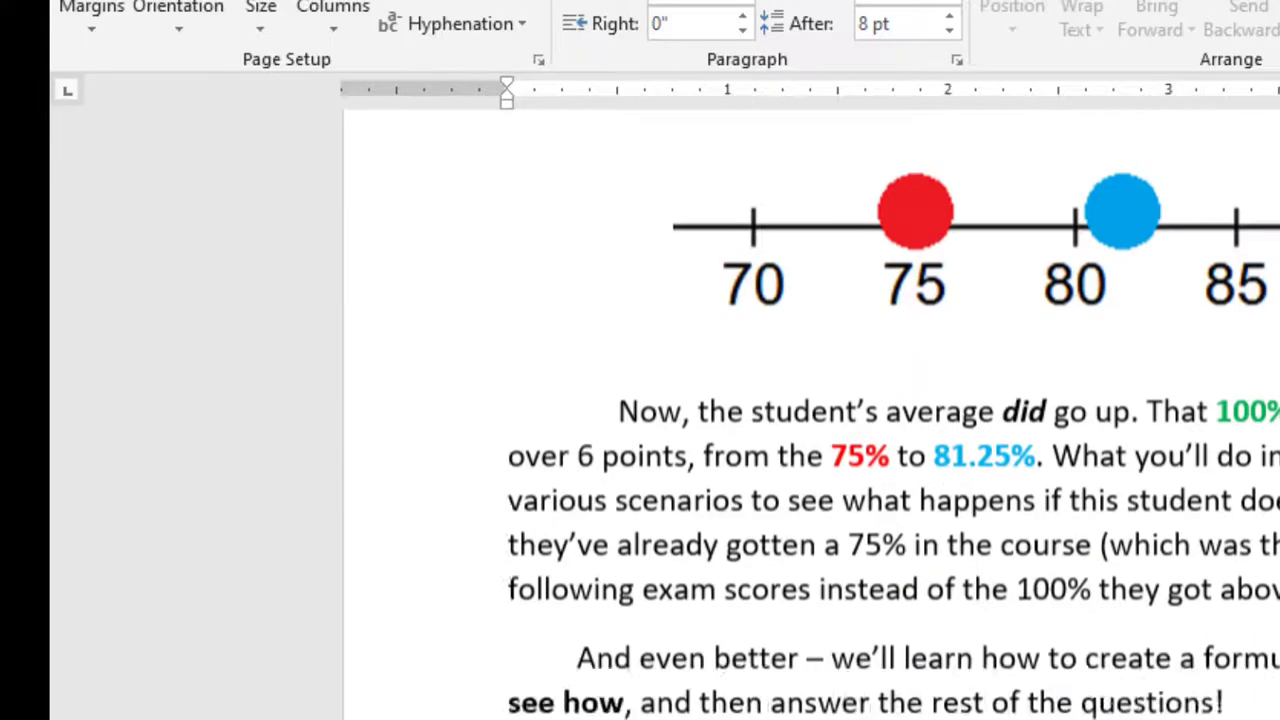
- Read through questions 3 to 7 in the Word assignment document
scroll(800, 400, "down", 5)
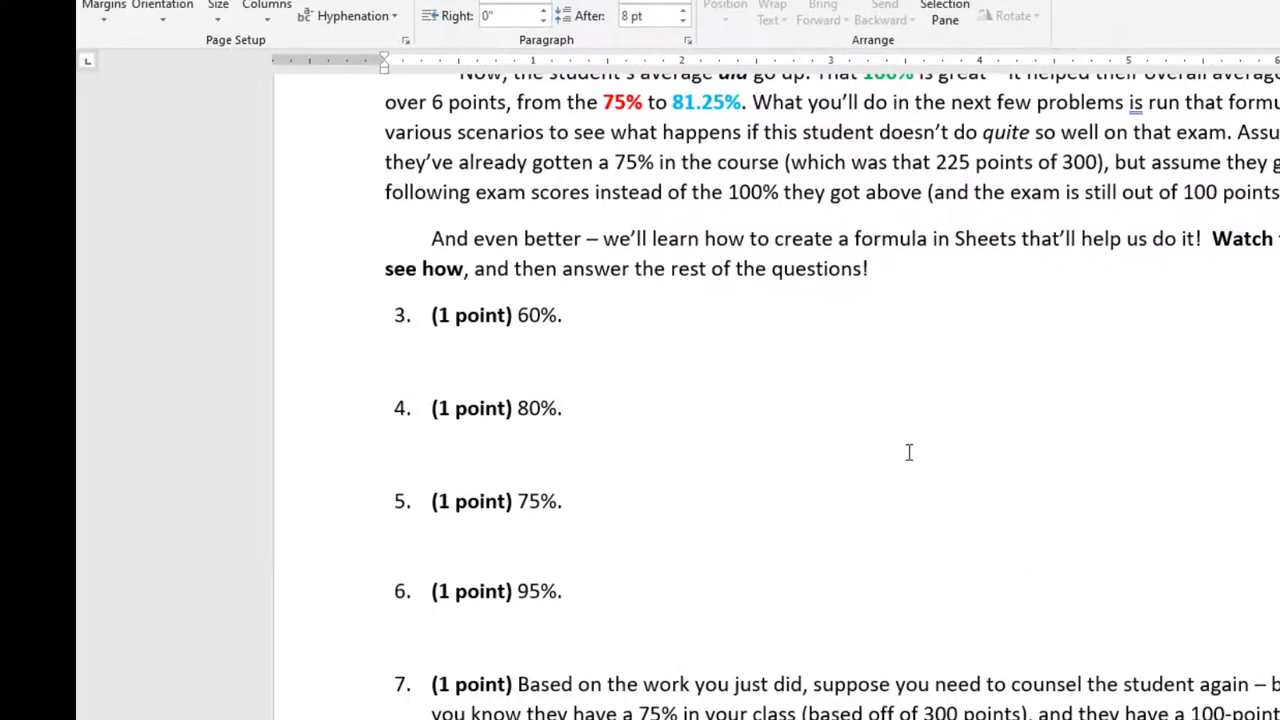
scroll(909, 452, "down", 3)
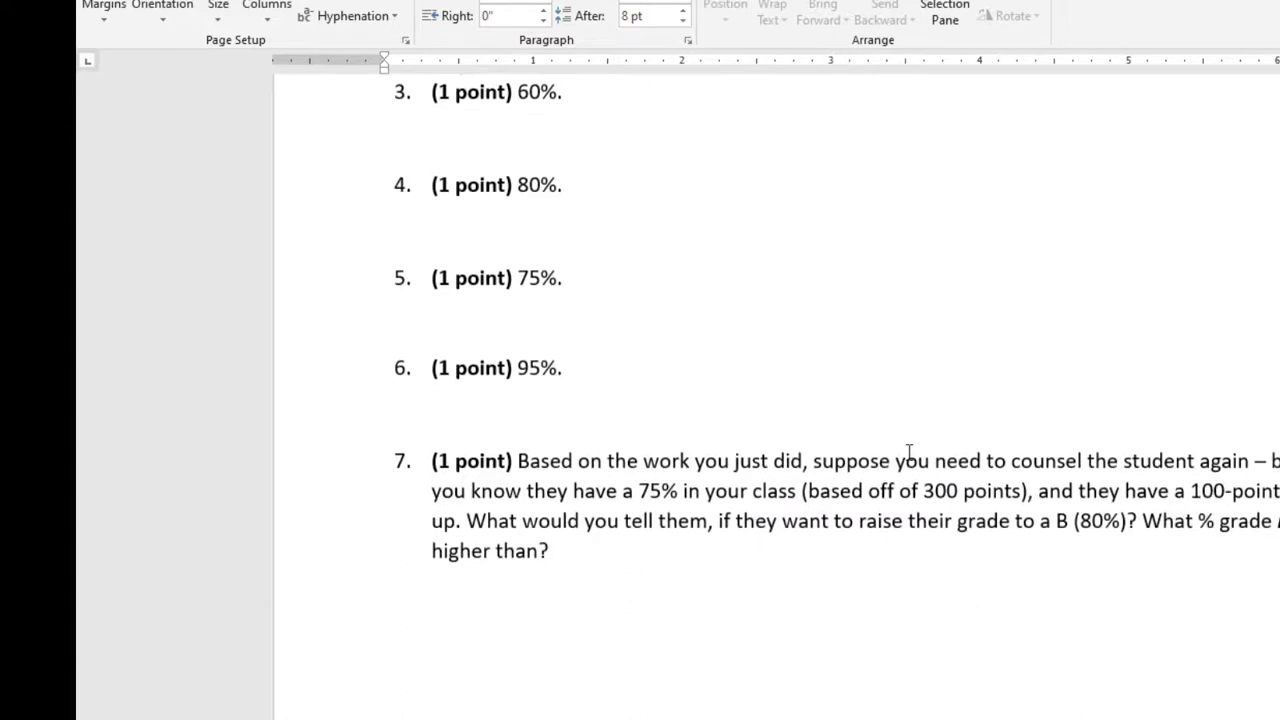
scroll(909, 452, "up", 2)
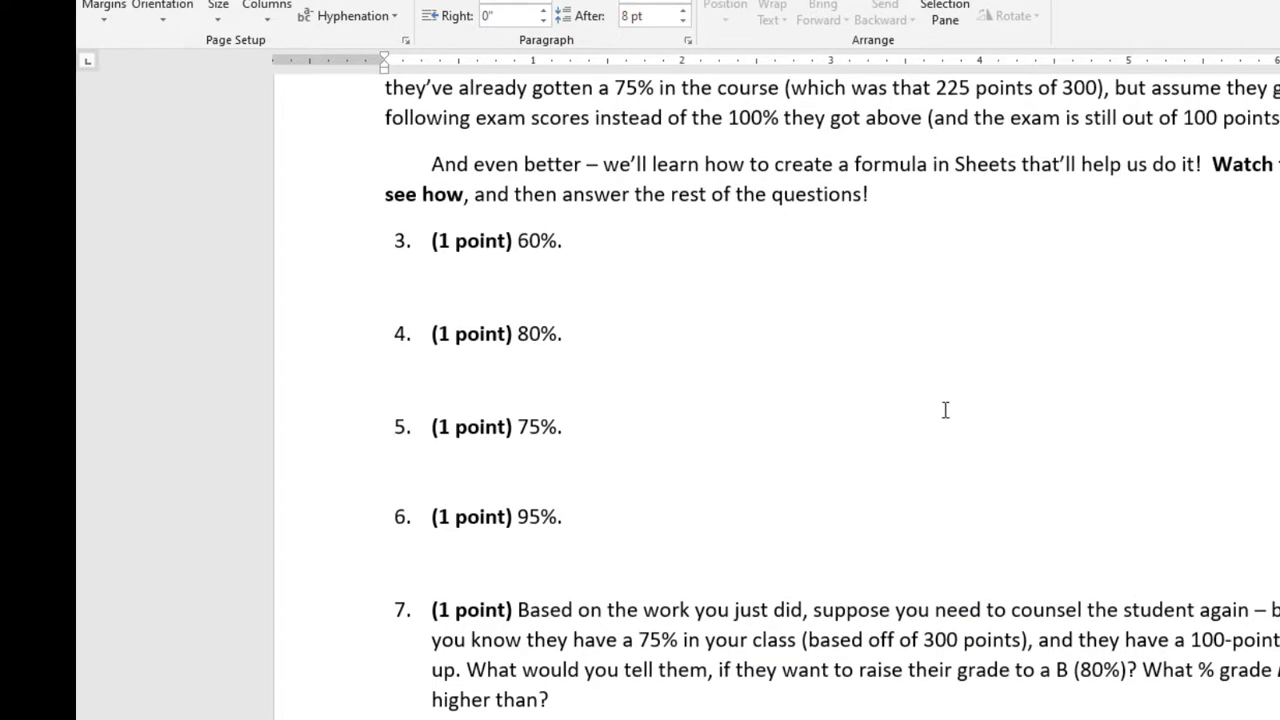